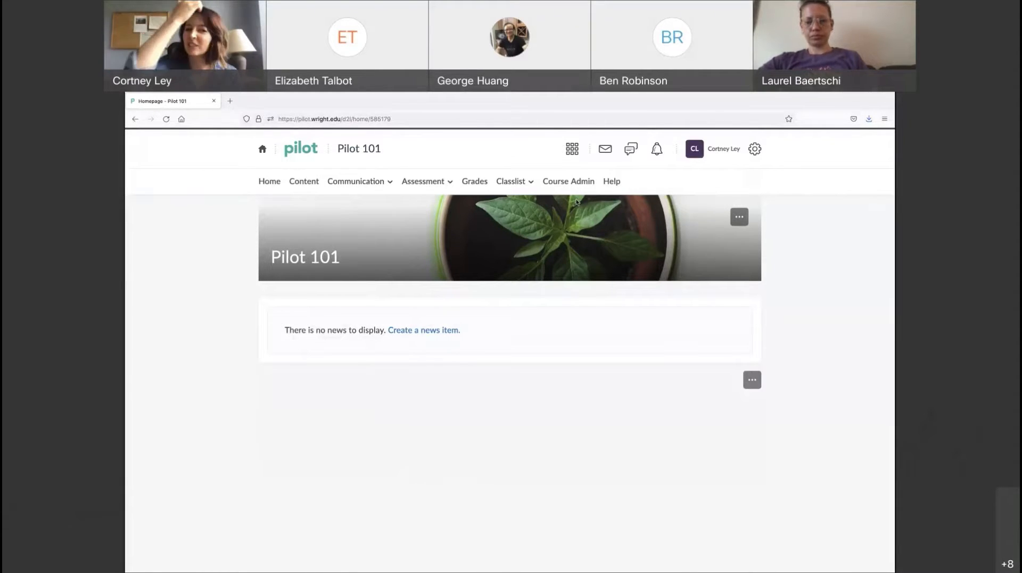
# Step: Open the Pilot 101 grade book, review its current settings and start the Grades Setup Wizard
pyautogui.click(474, 181)
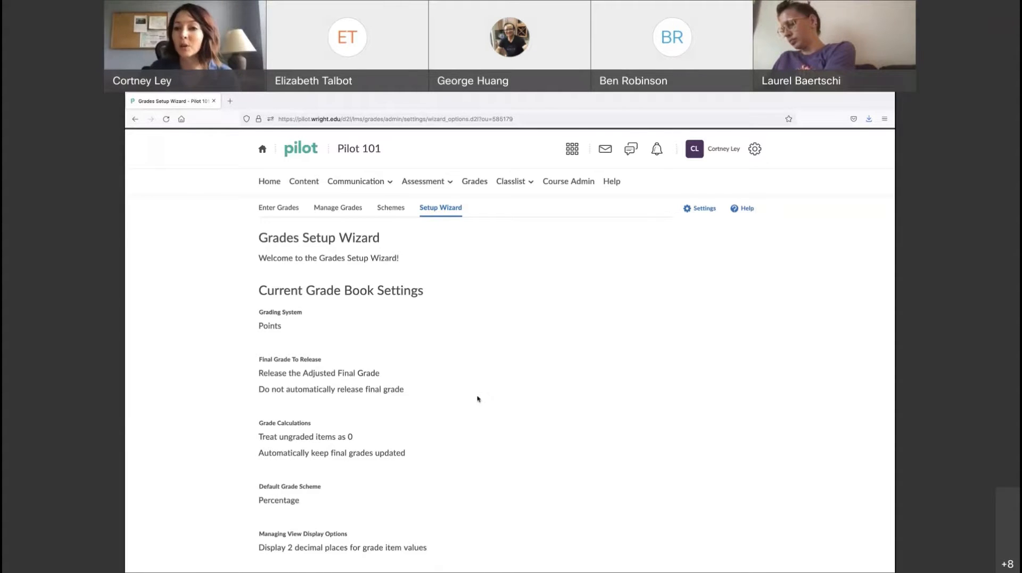
pyautogui.scroll(-1, 477, 399)
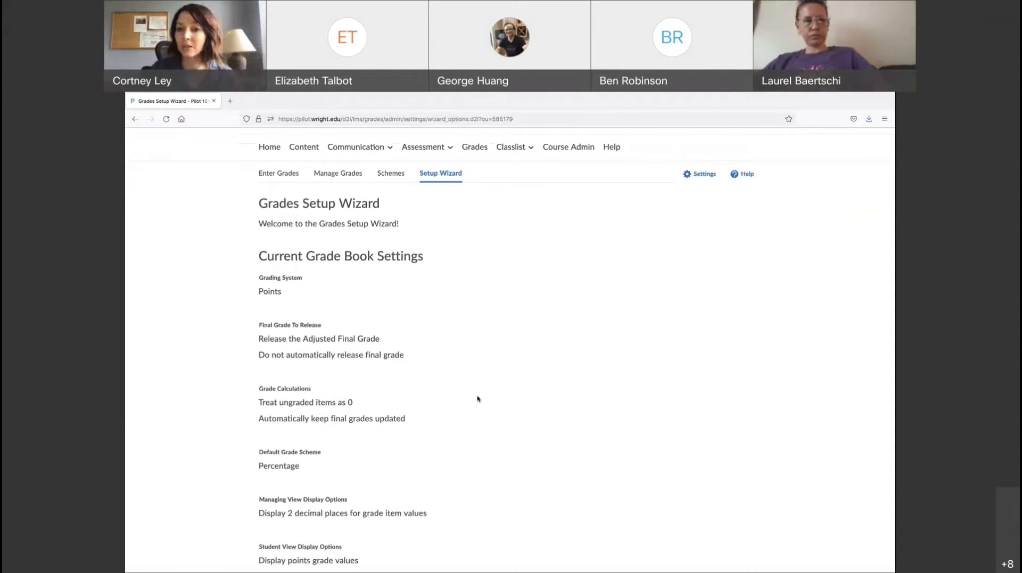
pyautogui.scroll(-1, 477, 461)
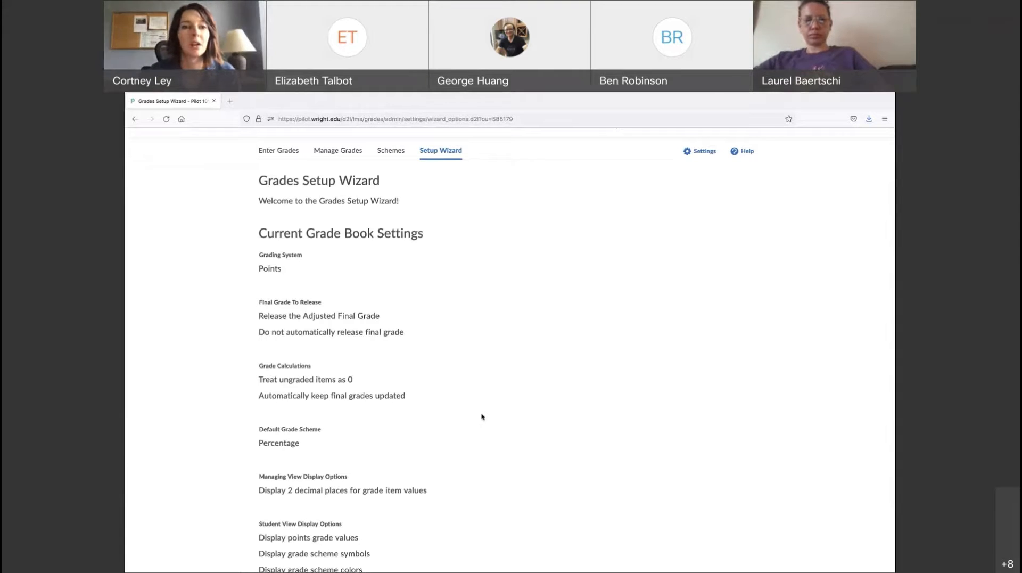
pyautogui.scroll(-2, 482, 416)
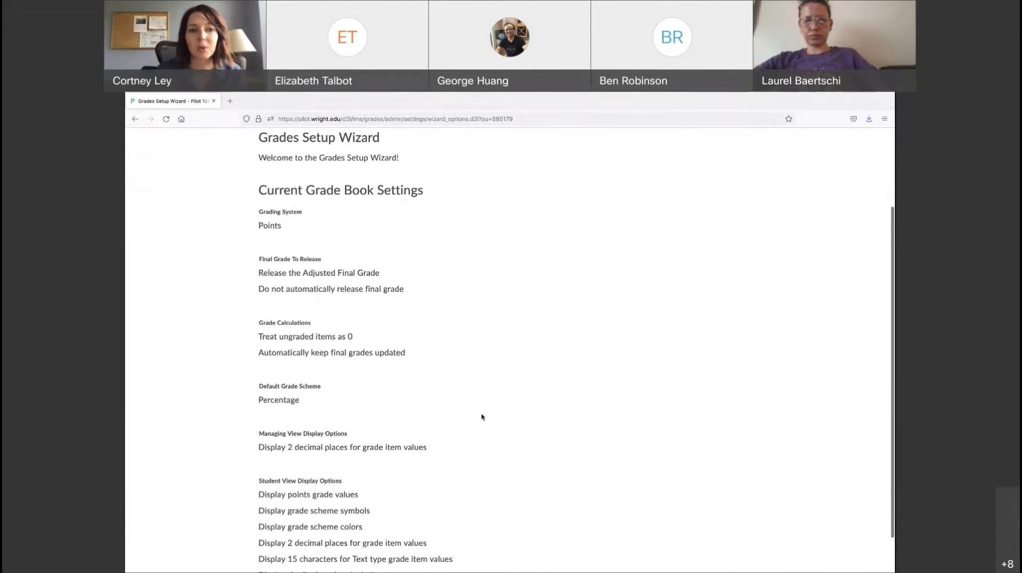
pyautogui.scroll(-2, 482, 417)
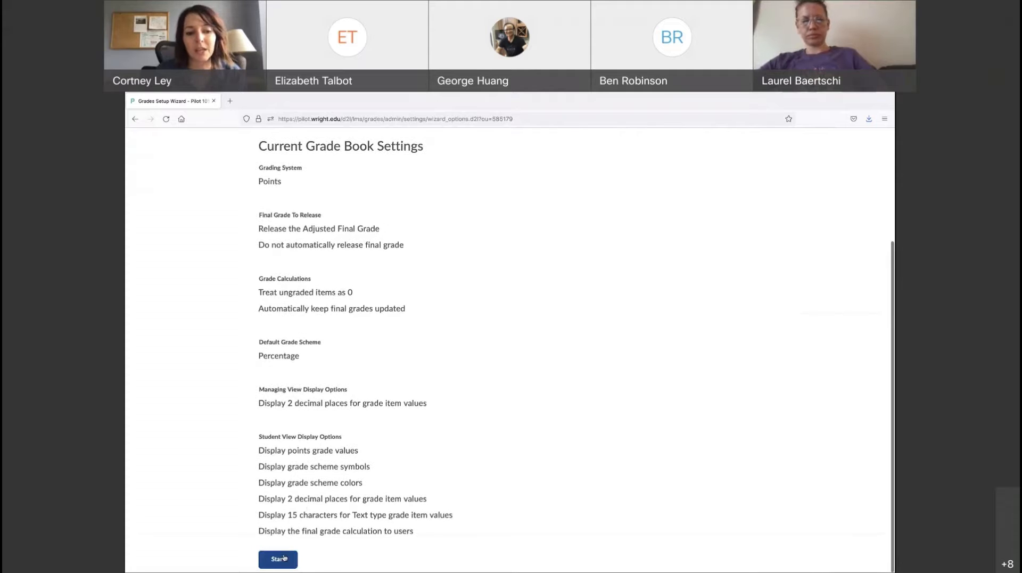
pyautogui.click(278, 558)
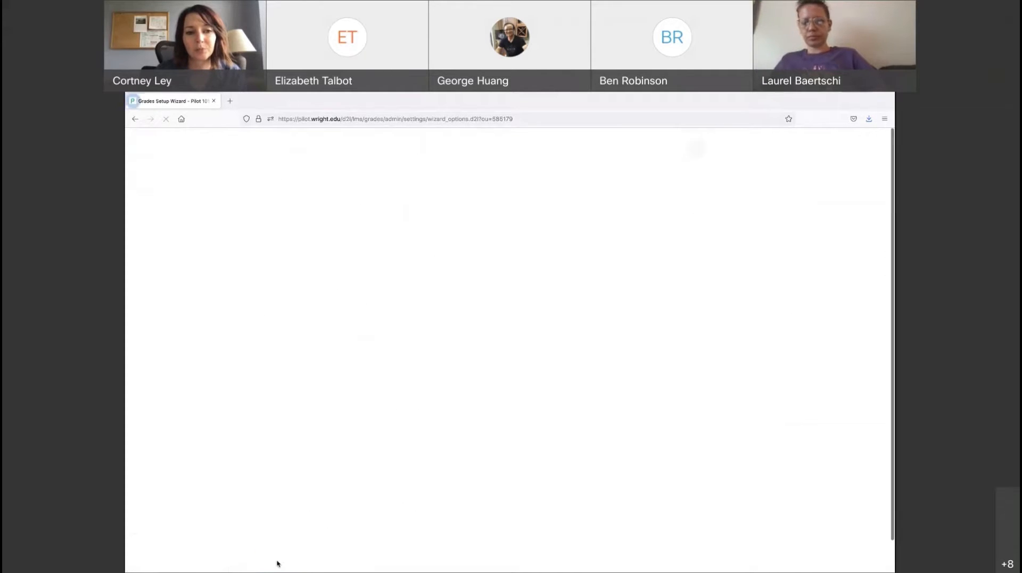
# Step: Choose the Weighted grading system and continue to the final grade release options
pyautogui.scroll(-1, 413, 425)
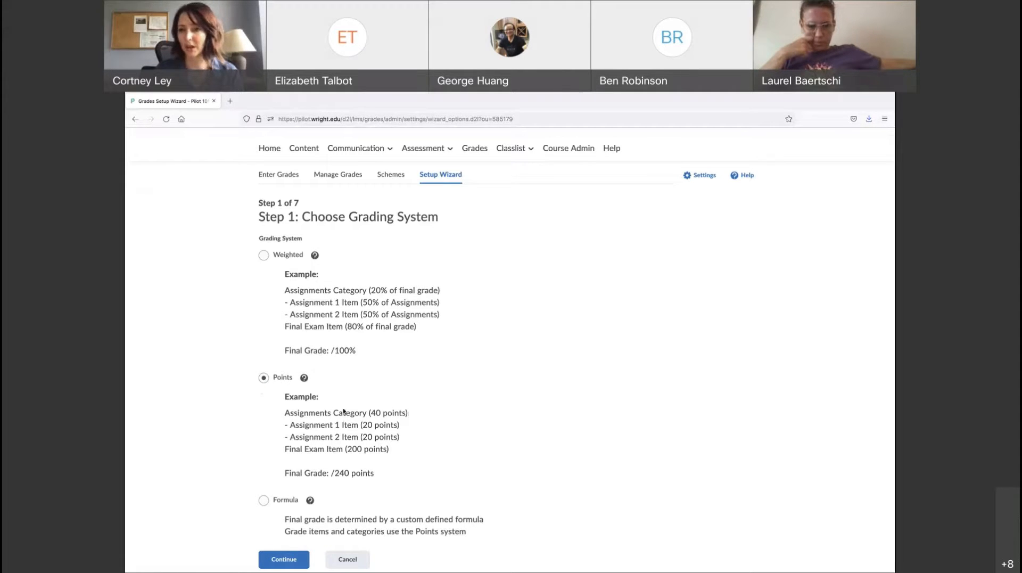
pyautogui.click(263, 256)
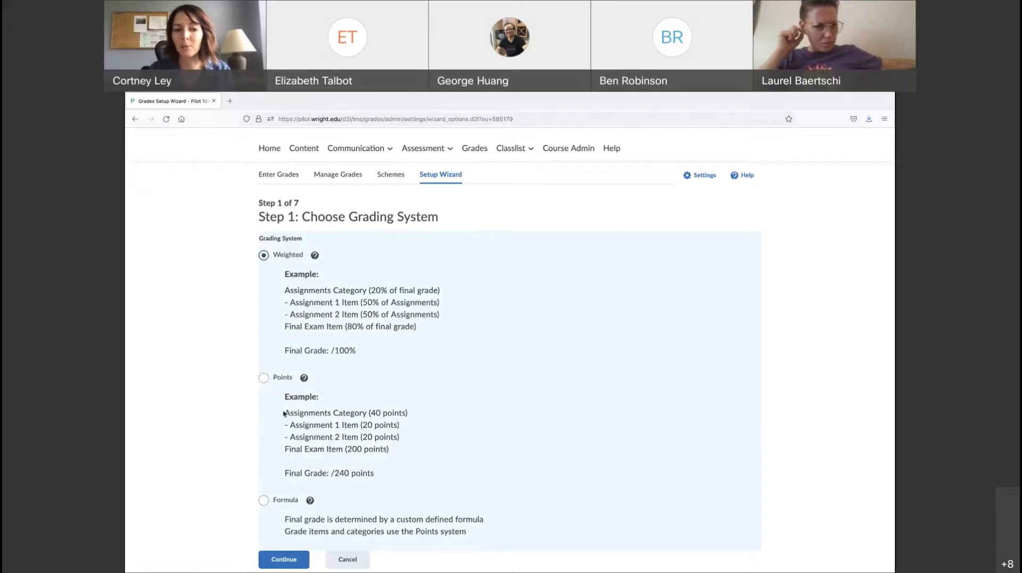
pyautogui.click(284, 559)
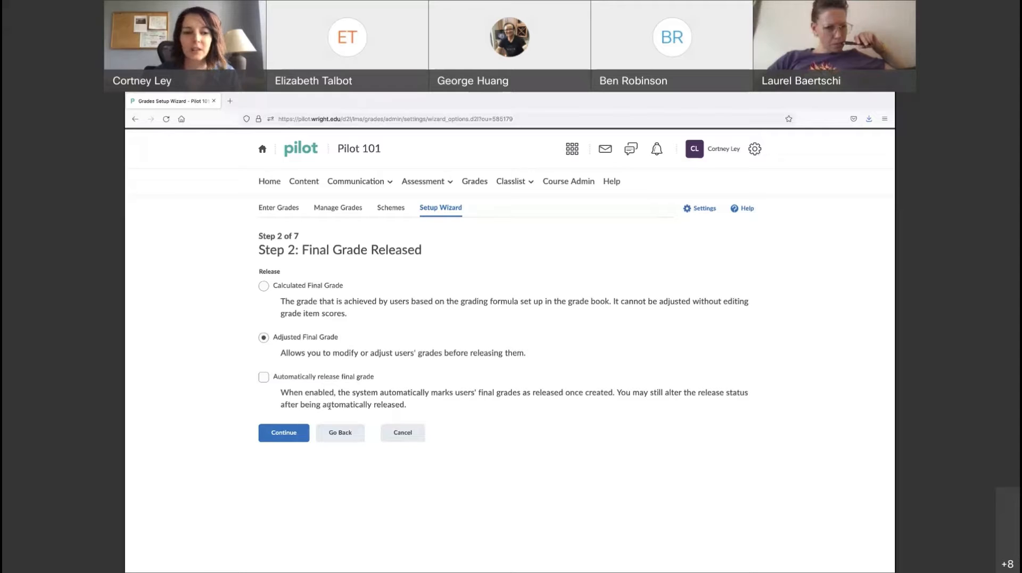
# Step: Accept releasing the Adjusted Final Grade, and turn off automatically keeping the final grade updated while treating ungraded items as 0
pyautogui.click(286, 436)
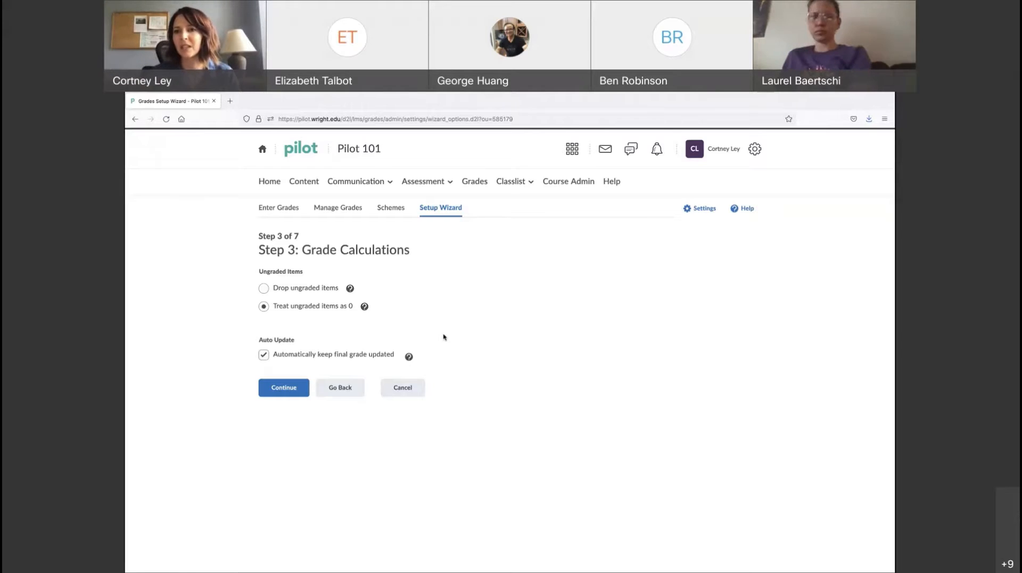
pyautogui.click(263, 355)
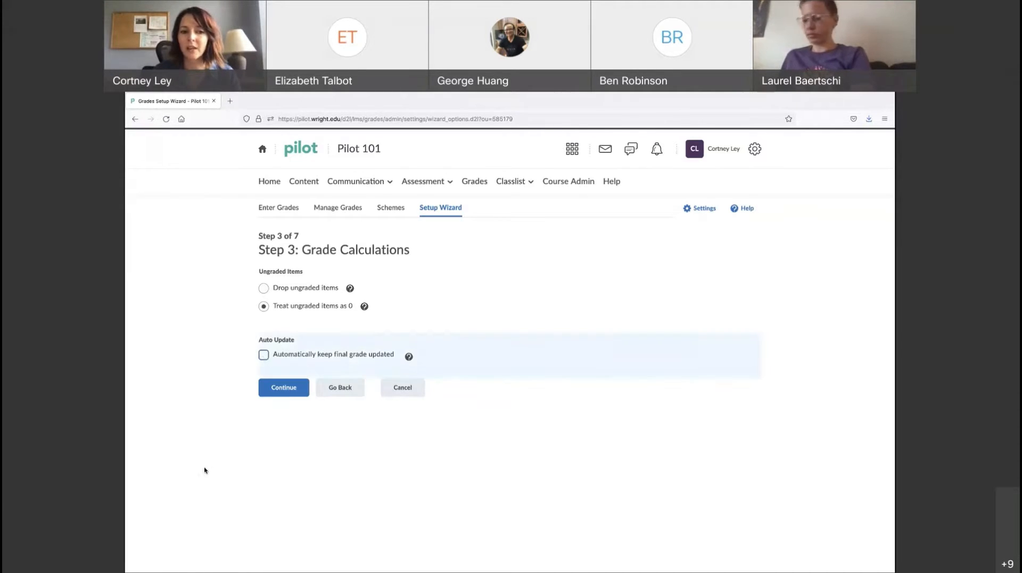
pyautogui.click(287, 391)
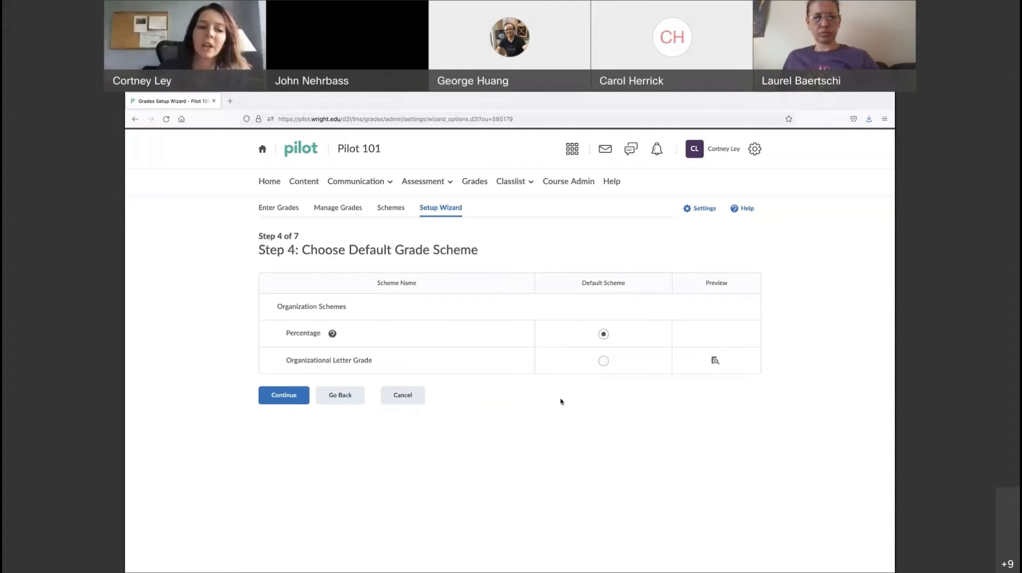
pyautogui.click(336, 397)
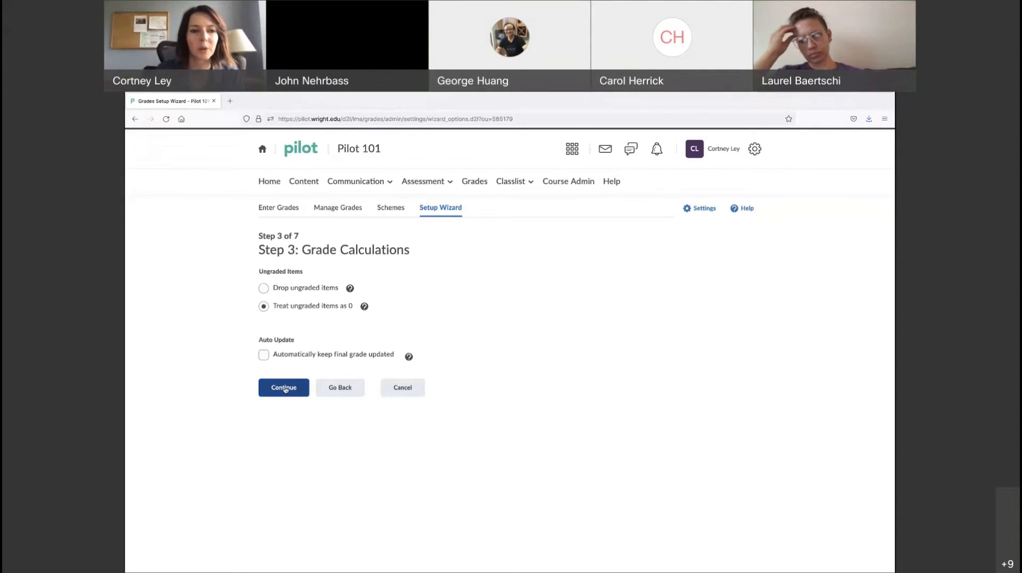
pyautogui.click(297, 389)
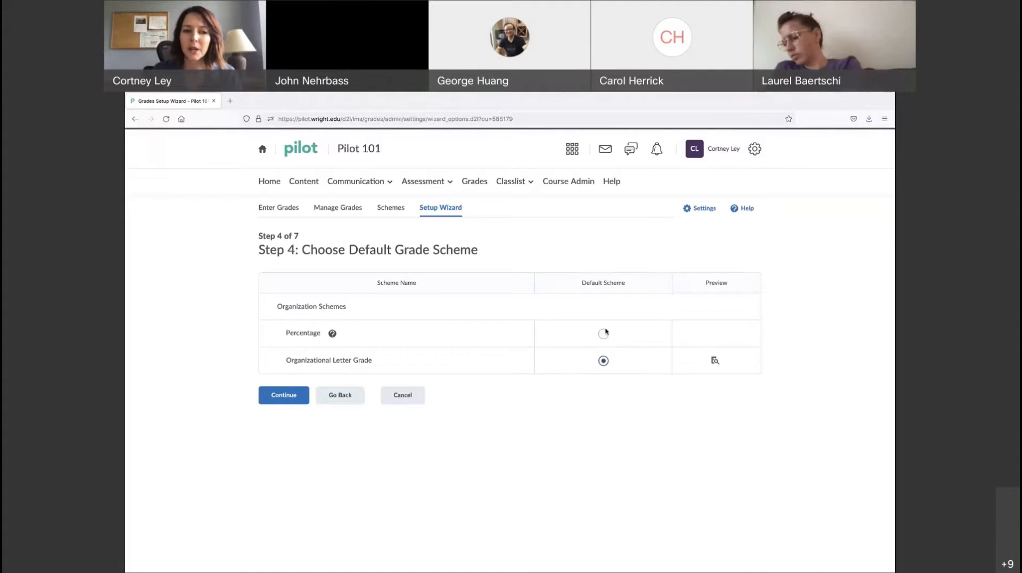
# Step: Select Percentage as the default grade scheme and accept 2 decimal places for the managing view
pyautogui.click(604, 334)
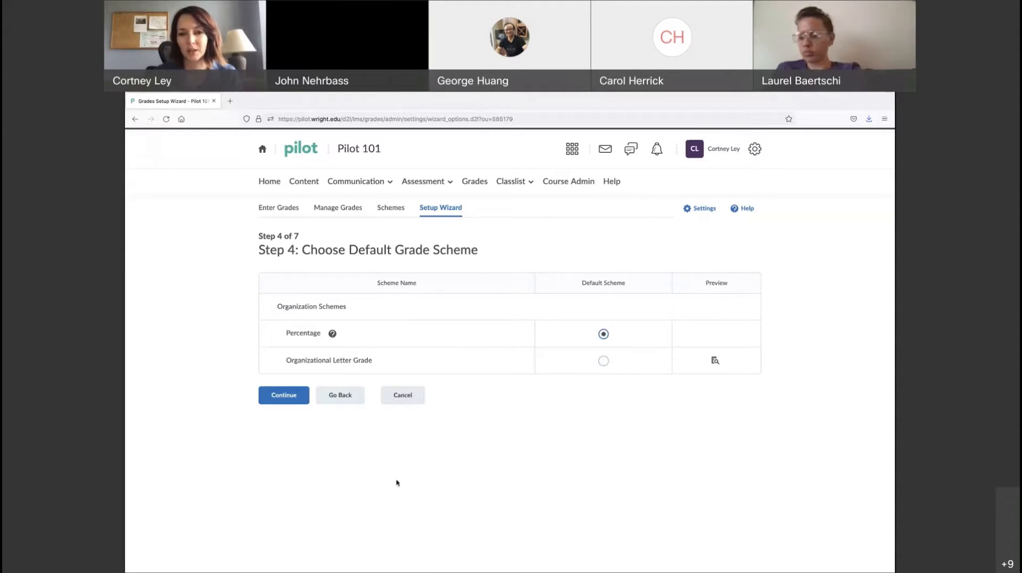
pyautogui.click(287, 399)
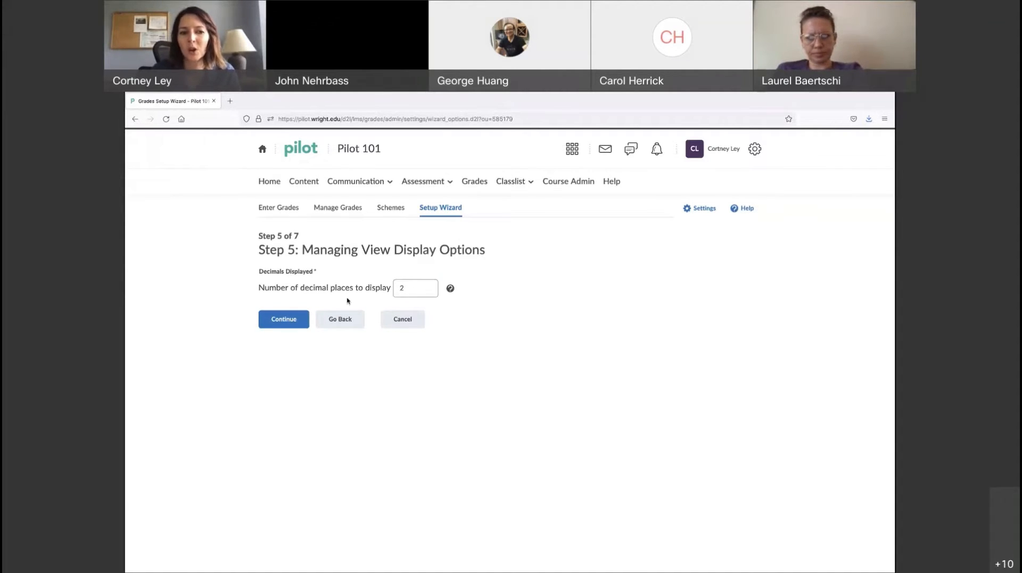
pyautogui.click(284, 320)
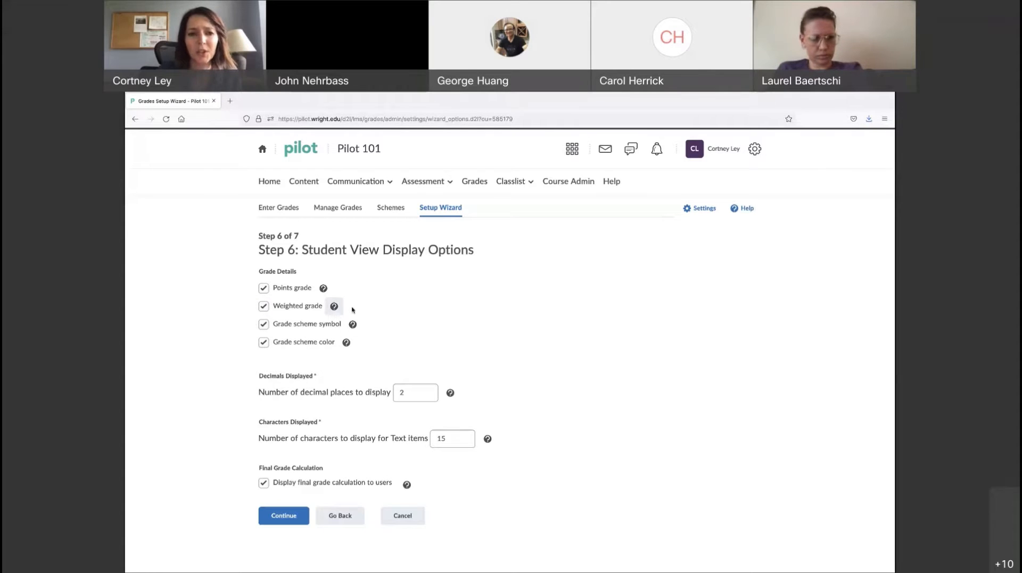
# Step: Disable the grade scheme symbol, grade scheme color and final grade calculation in the student view, and continue to the summary
pyautogui.click(263, 325)
pyautogui.click(263, 343)
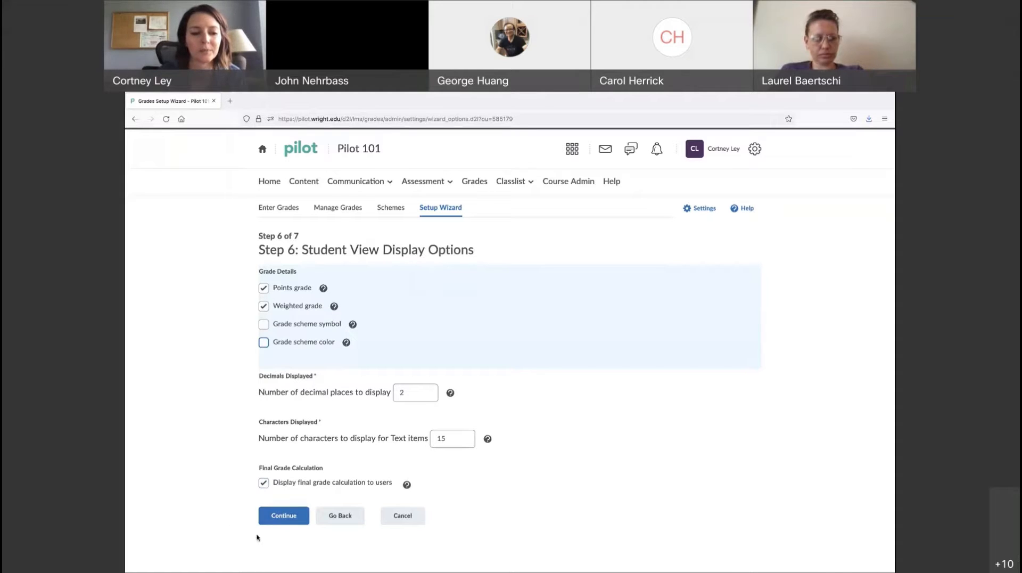
pyautogui.click(263, 484)
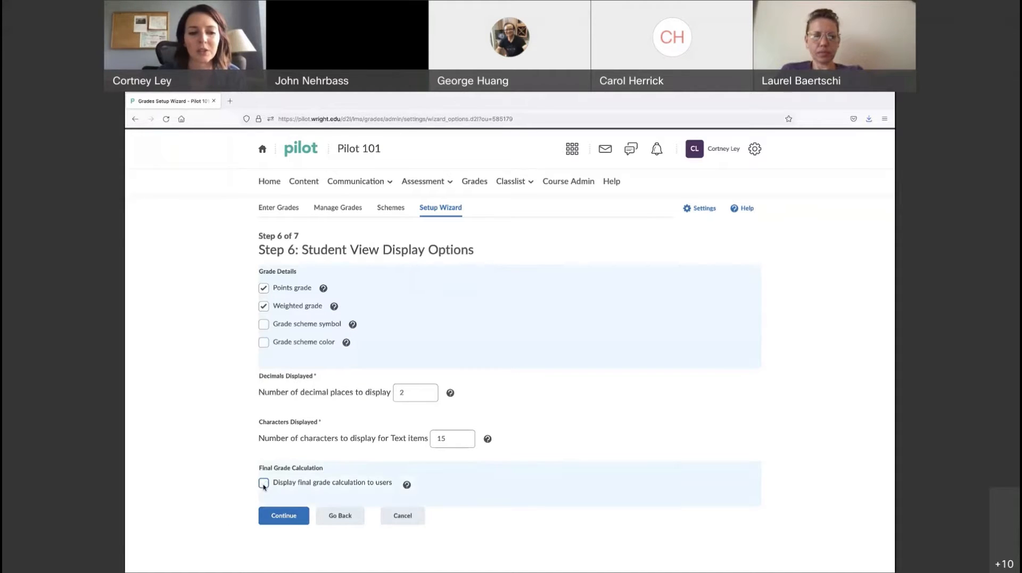
pyautogui.click(291, 522)
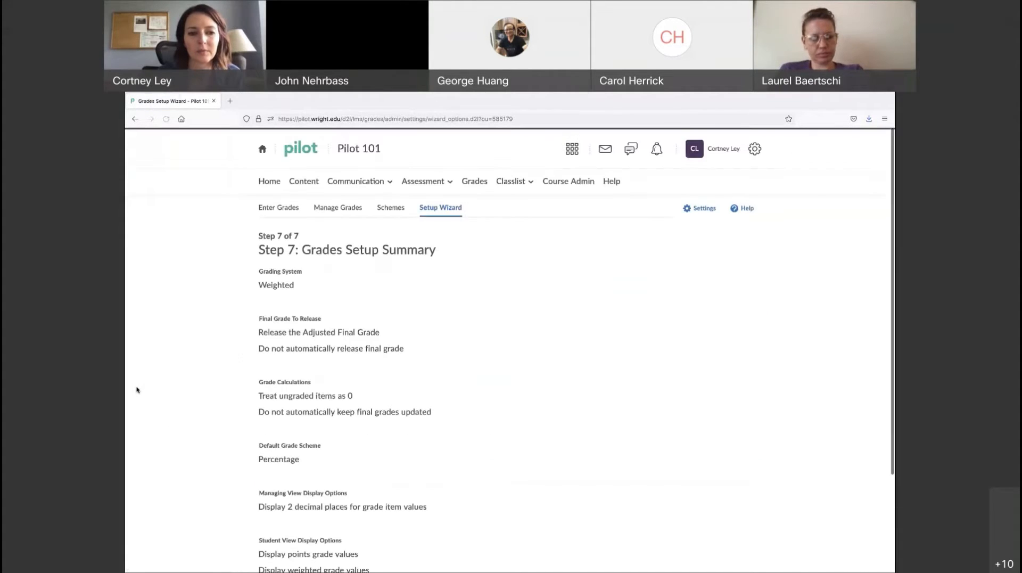
# Step: Review the grades setup summary and finish the wizard
pyautogui.scroll(-4, 377, 367)
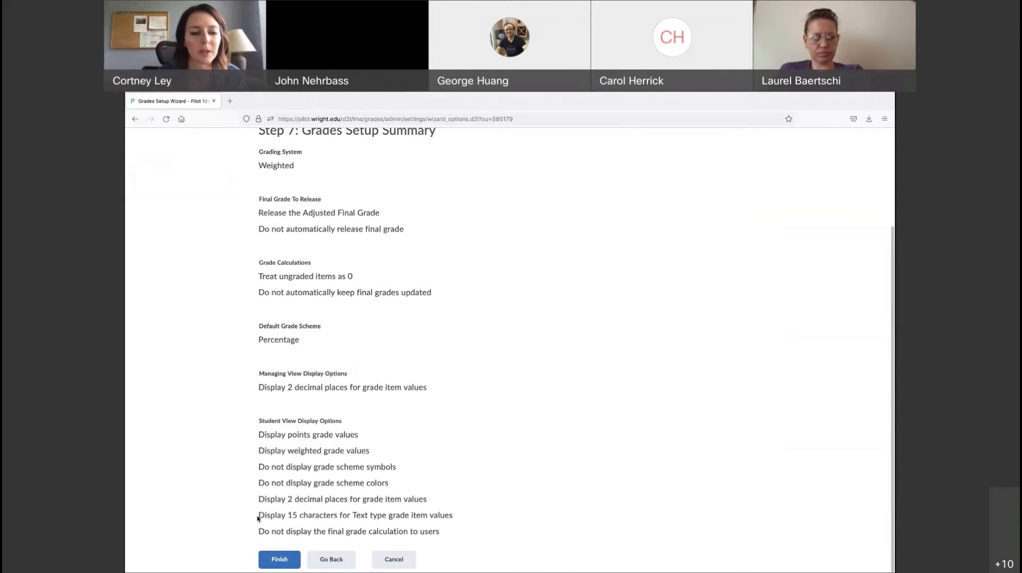
pyautogui.scroll(2, 390, 278)
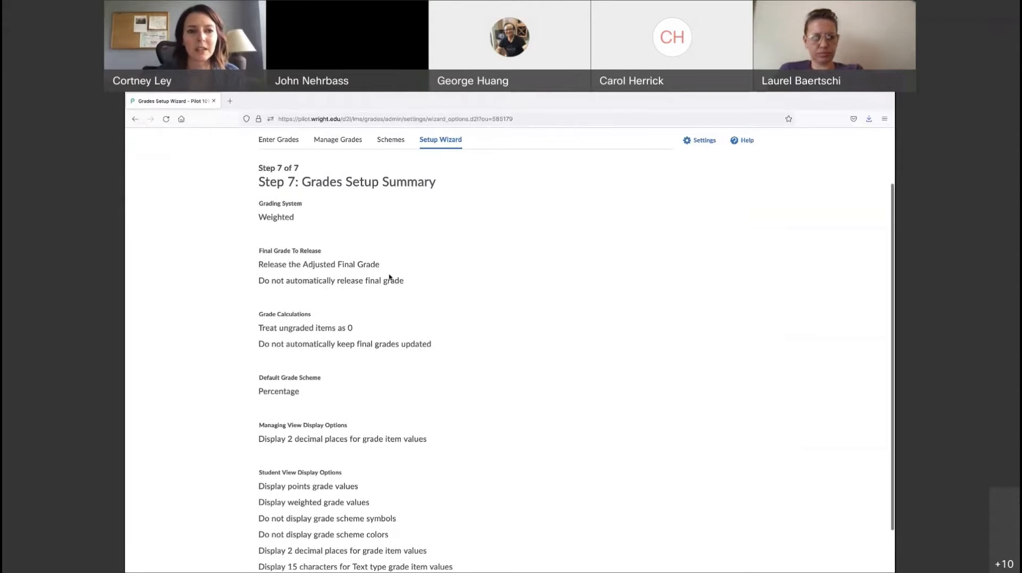
pyautogui.scroll(-1, 389, 276)
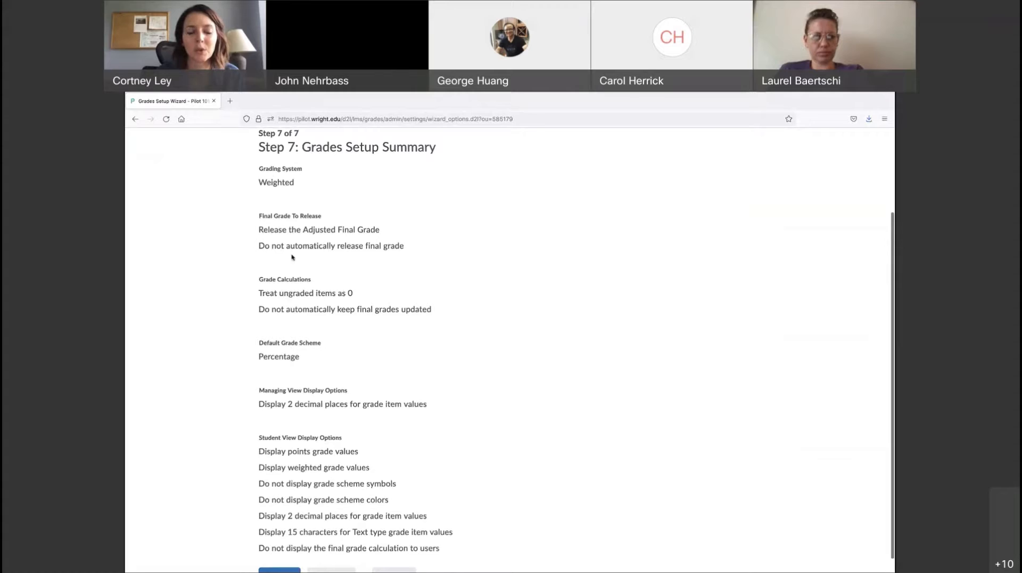
pyautogui.scroll(-1, 399, 381)
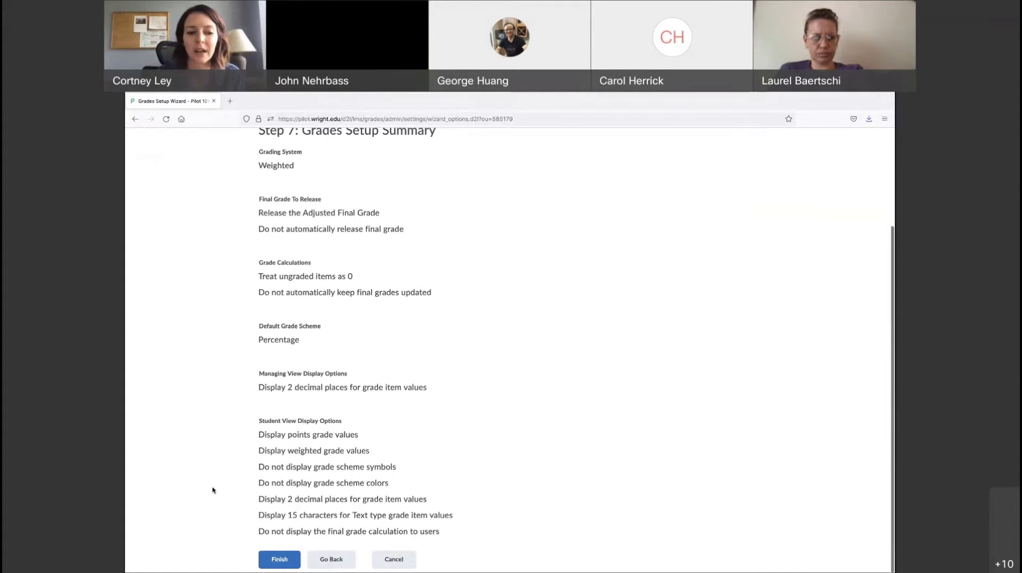
pyautogui.click(279, 560)
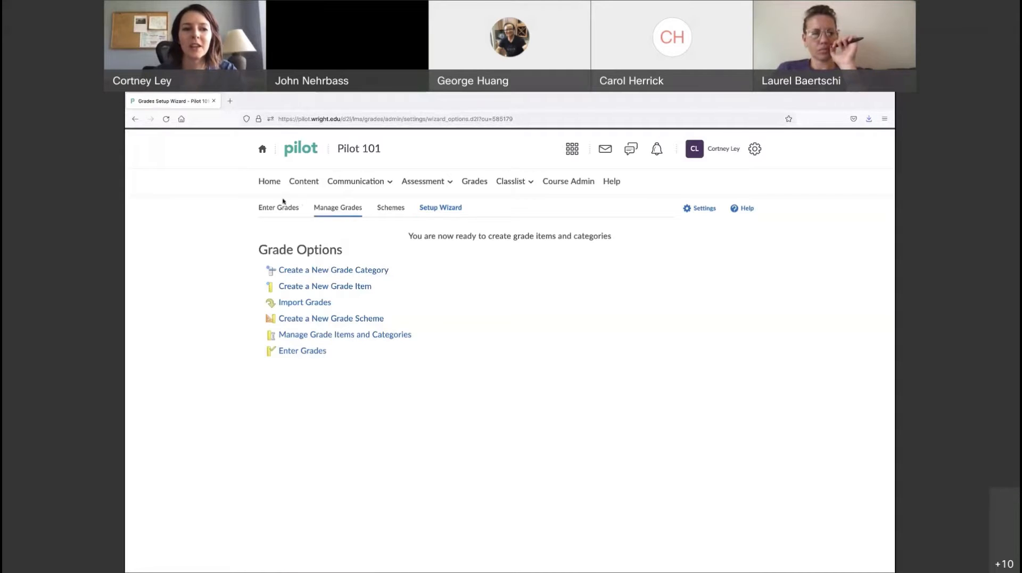
# Step: Start a new grade category from the grade management list and name it Exams
pyautogui.click(337, 213)
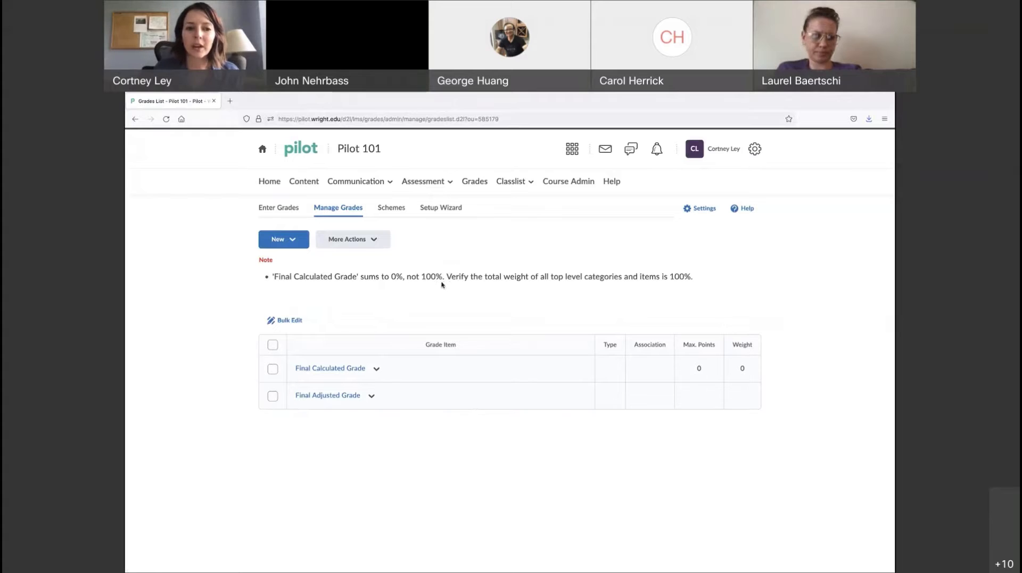
pyautogui.click(293, 244)
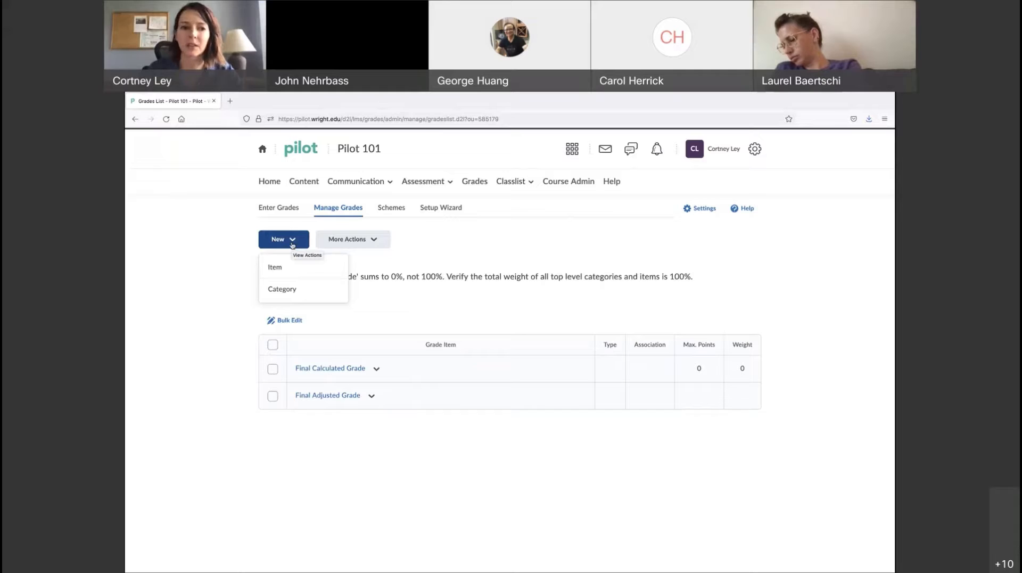
pyautogui.click(286, 295)
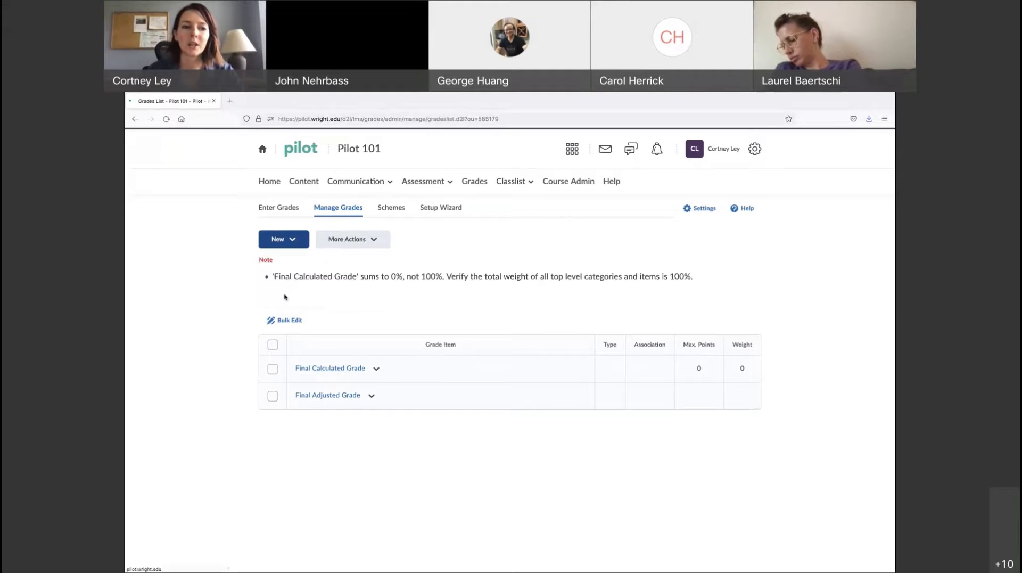
pyautogui.scroll(-3, 502, 333)
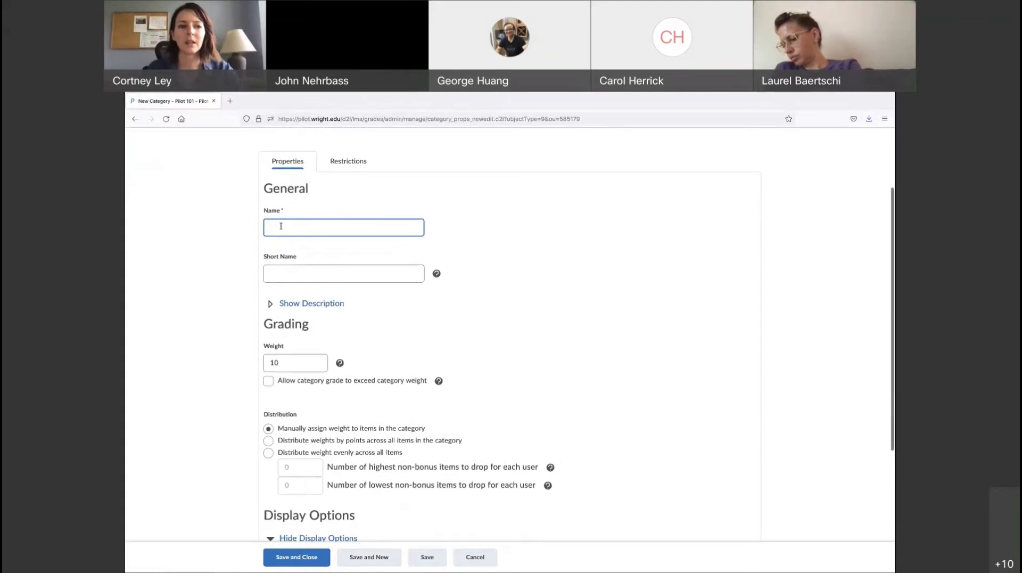
pyautogui.write('Exams')
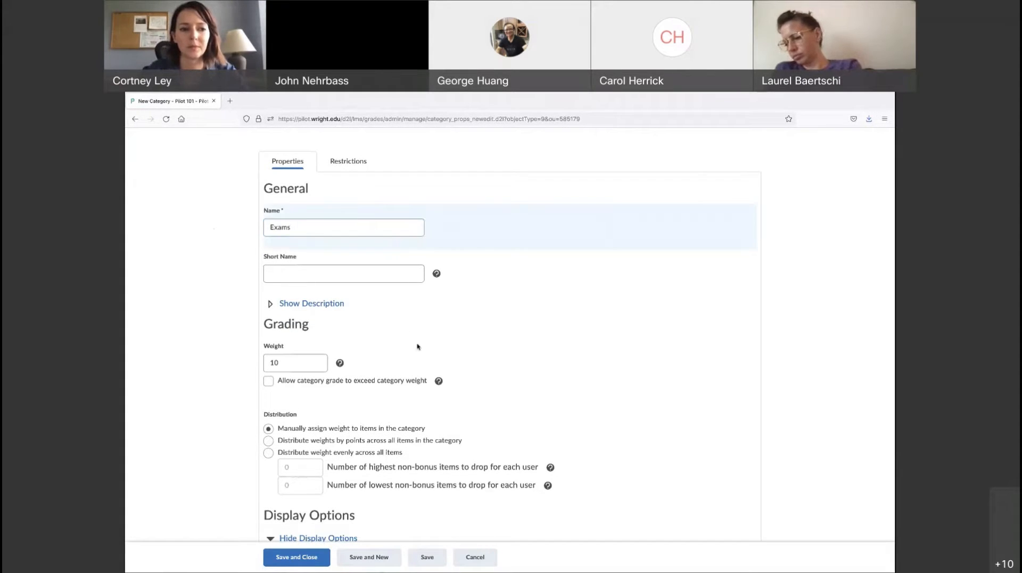
# Step: Set the Exams category's weight to 40
pyautogui.scroll(-3, 388, 365)
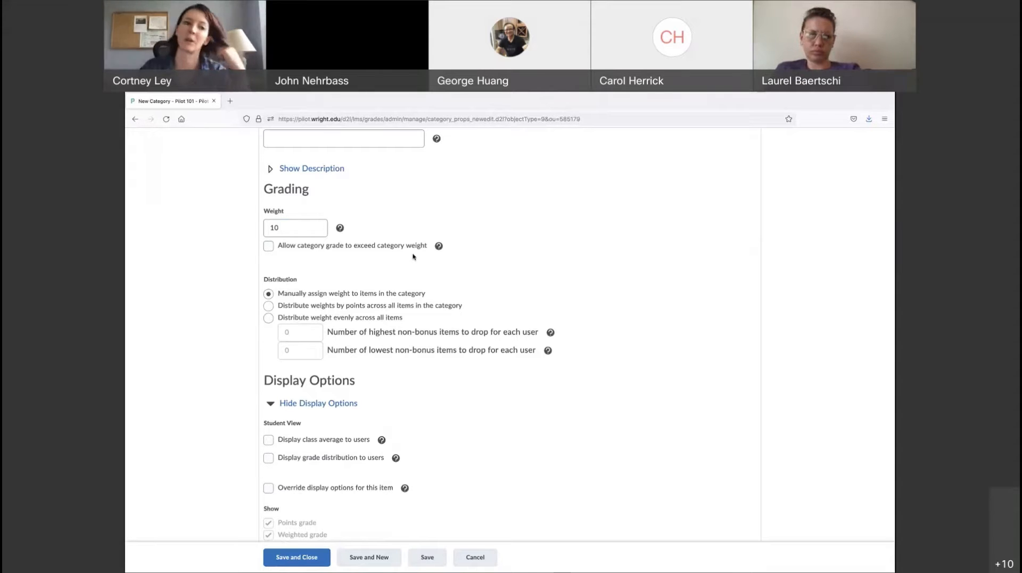
pyautogui.click(285, 228)
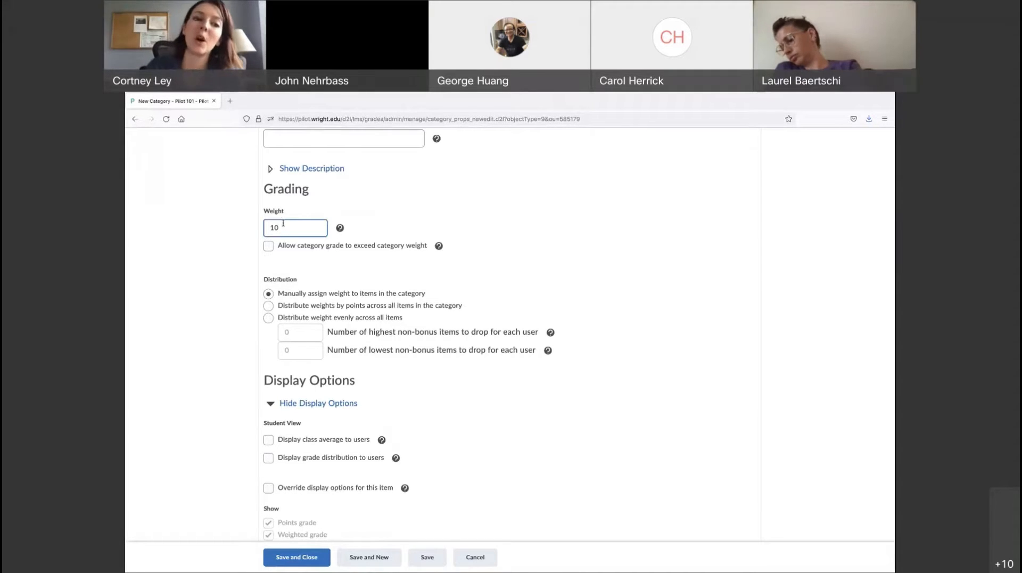
pyautogui.moveTo(283, 226); pyautogui.dragTo(252, 229)
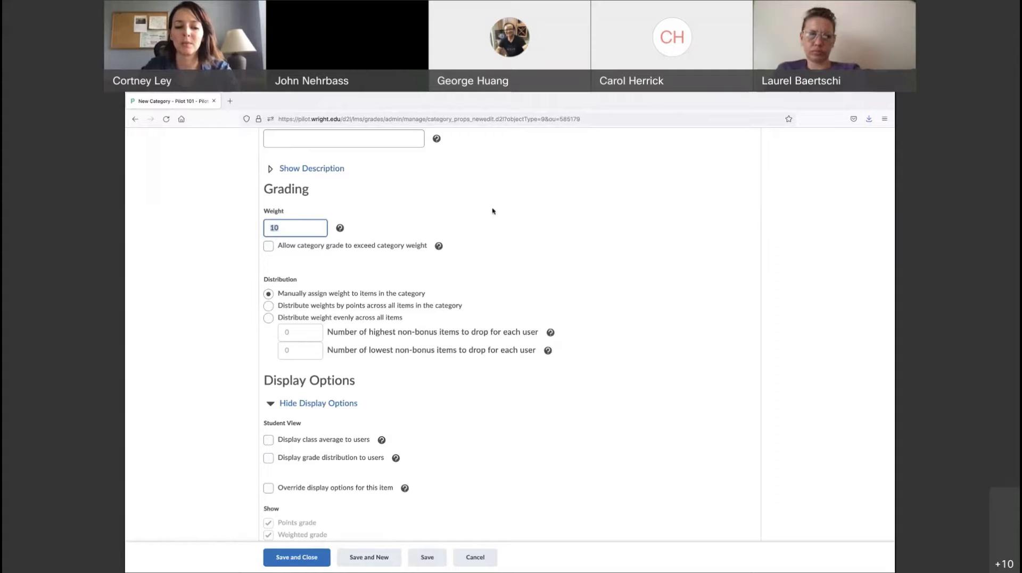
pyautogui.write('4')
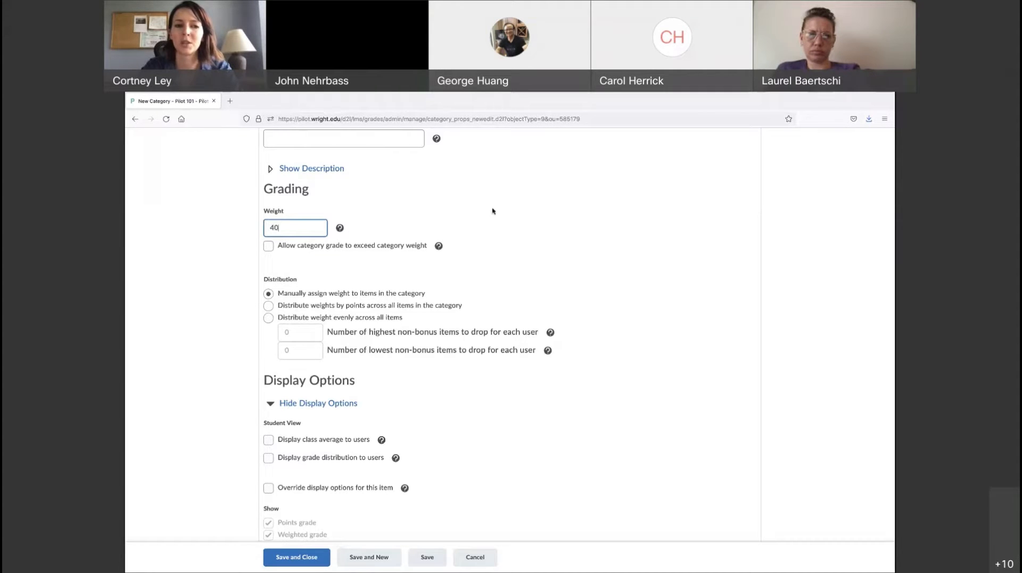
pyautogui.click(557, 251)
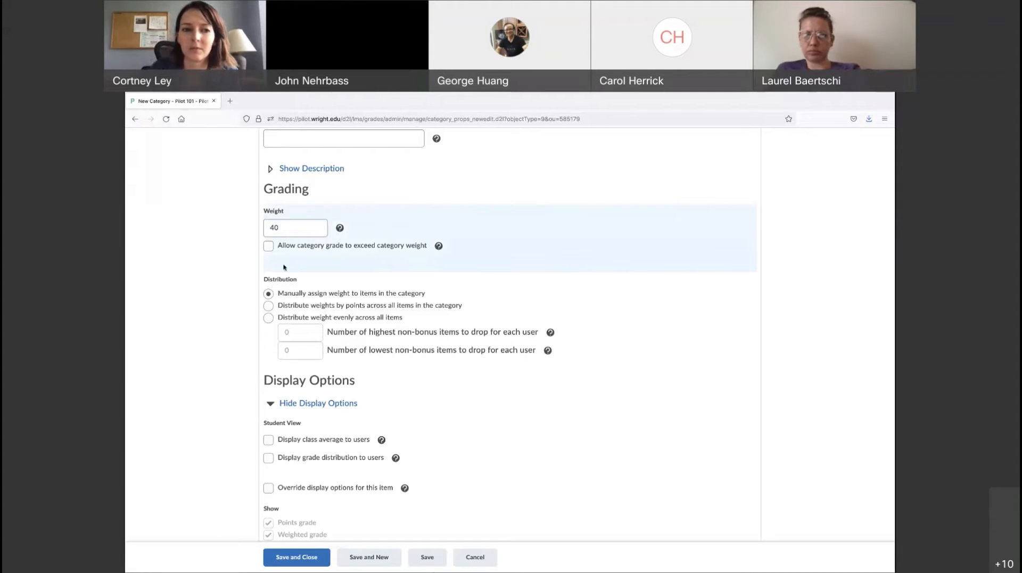
pyautogui.scroll(-1, 255, 354)
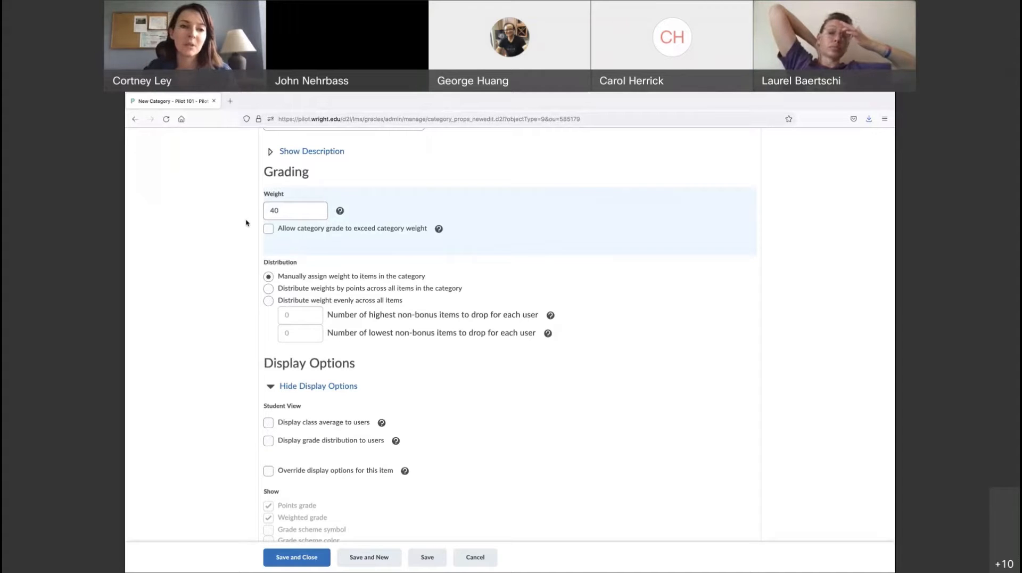
pyautogui.click(268, 228)
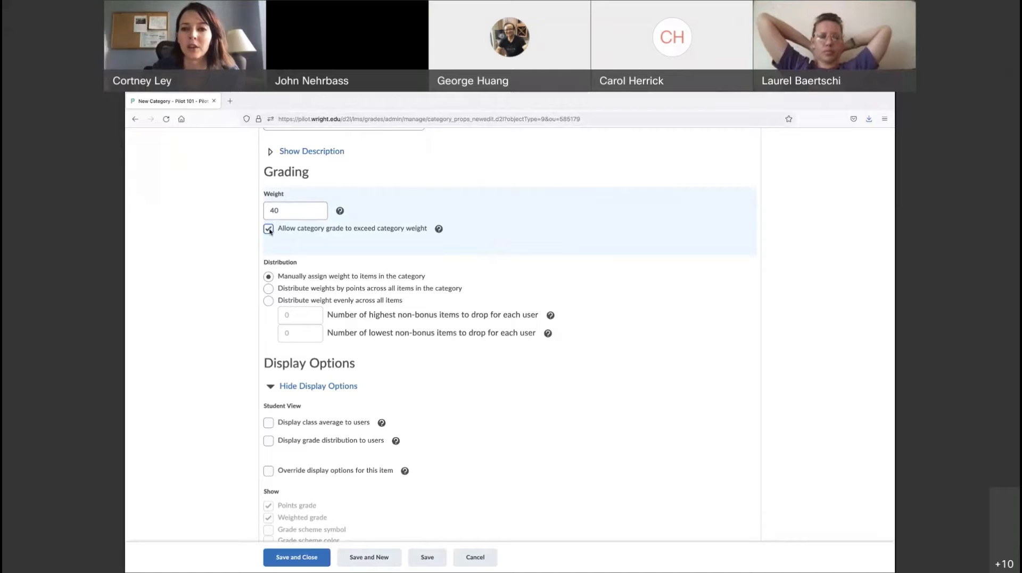
pyautogui.click(269, 229)
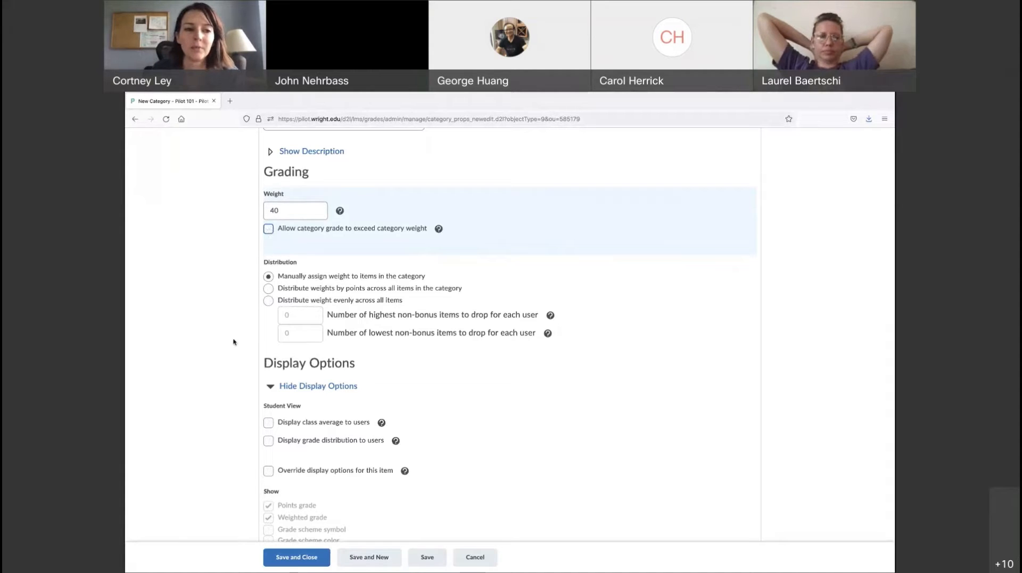
# Step: Set the Exams category's distribution to spread its weight evenly across all items
pyautogui.scroll(-1, 233, 342)
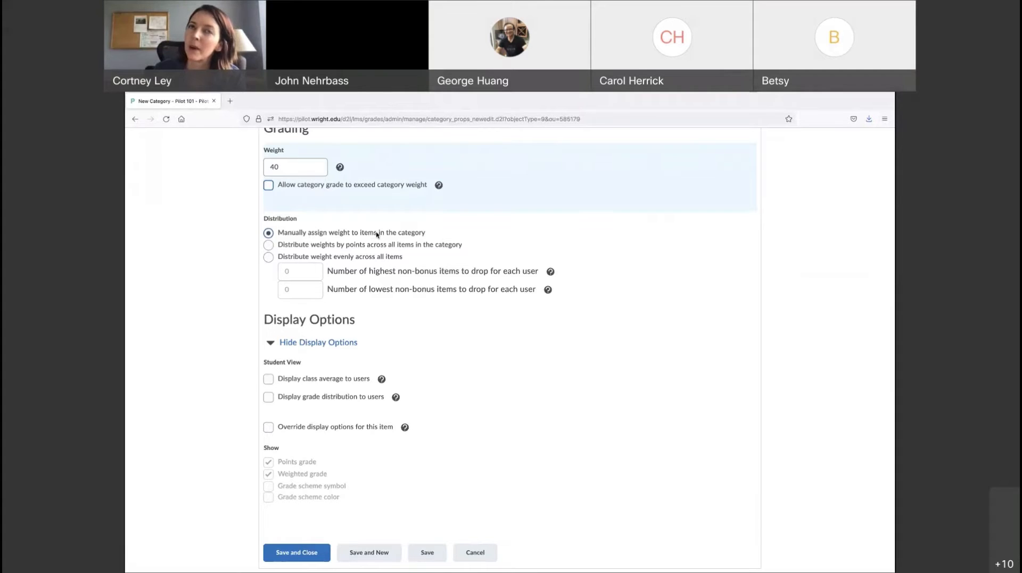
pyautogui.click(268, 257)
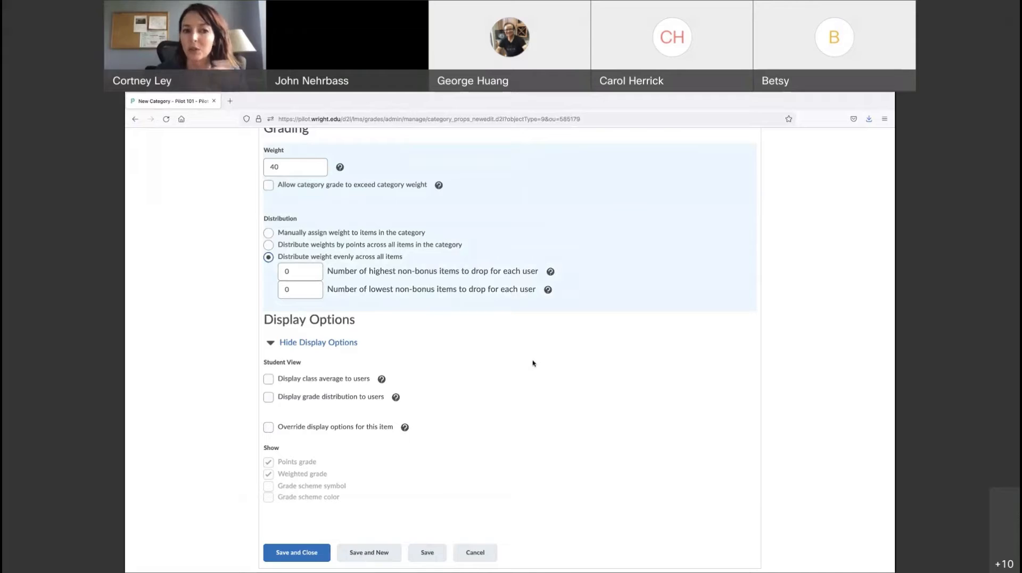
pyautogui.click(268, 244)
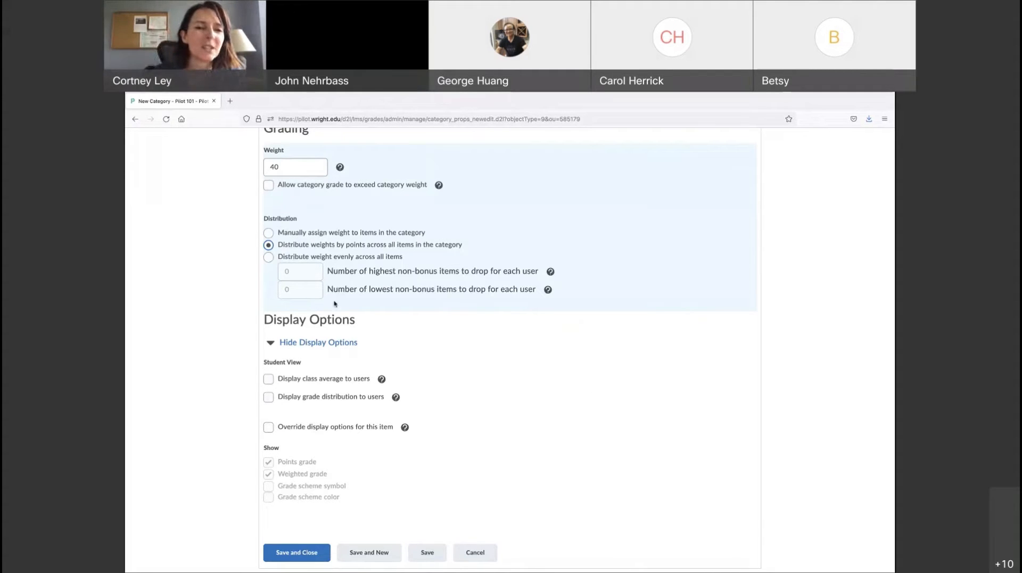
pyautogui.click(269, 258)
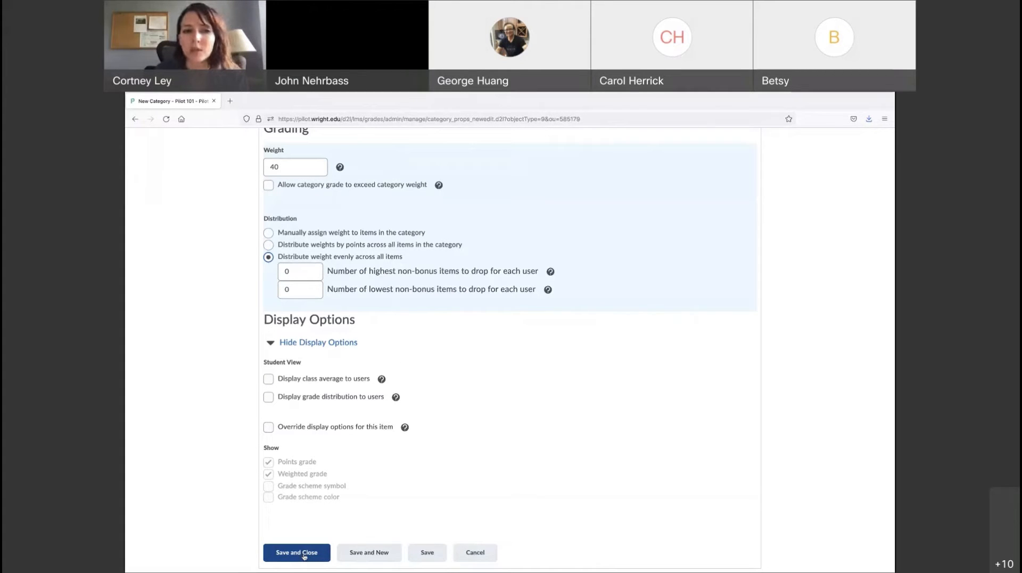
# Step: Examine the Exams category's restrictions, trying the start date option and switching it off again
pyautogui.scroll(5, 419, 377)
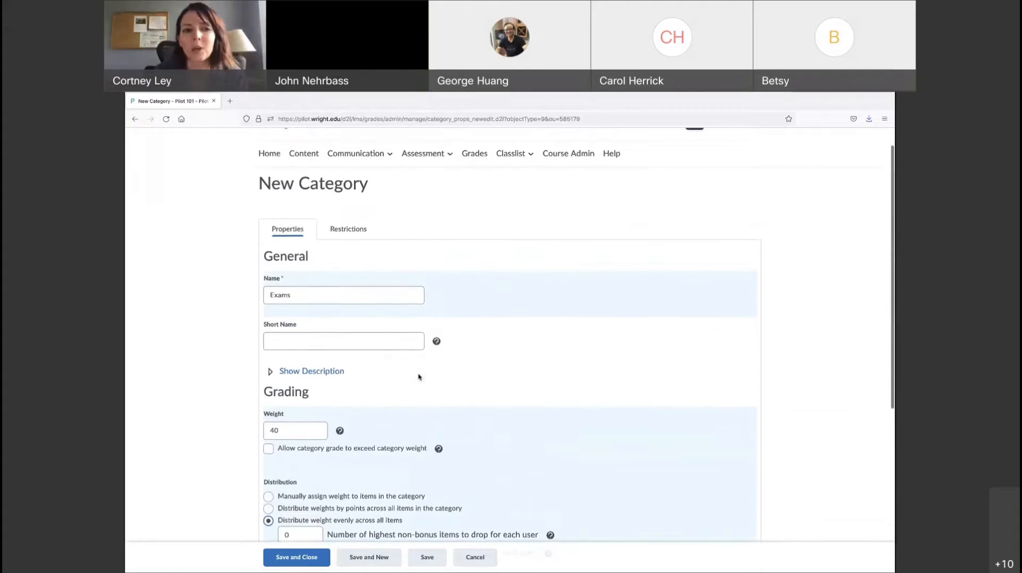
pyautogui.scroll(1, 418, 377)
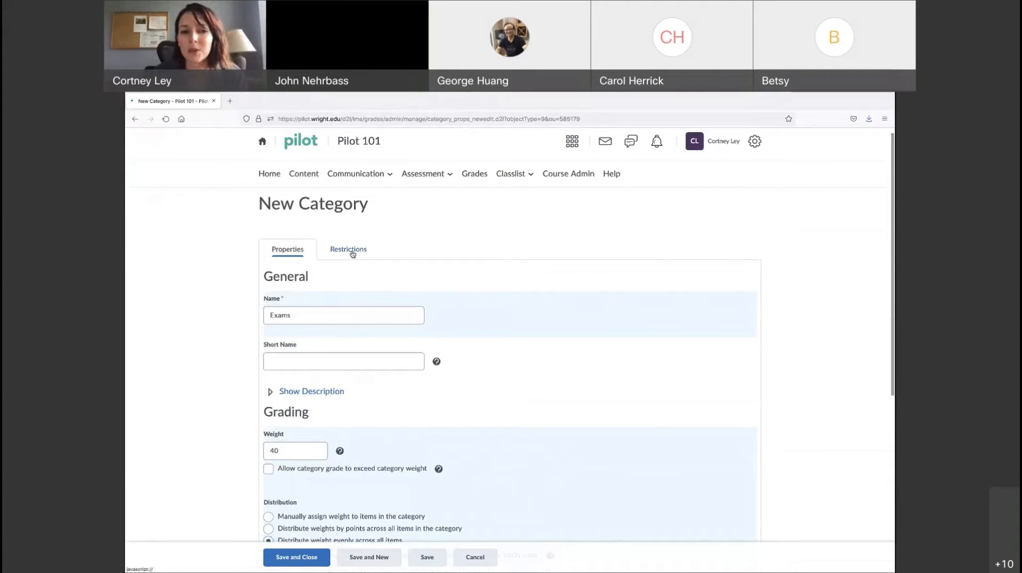
pyautogui.click(353, 254)
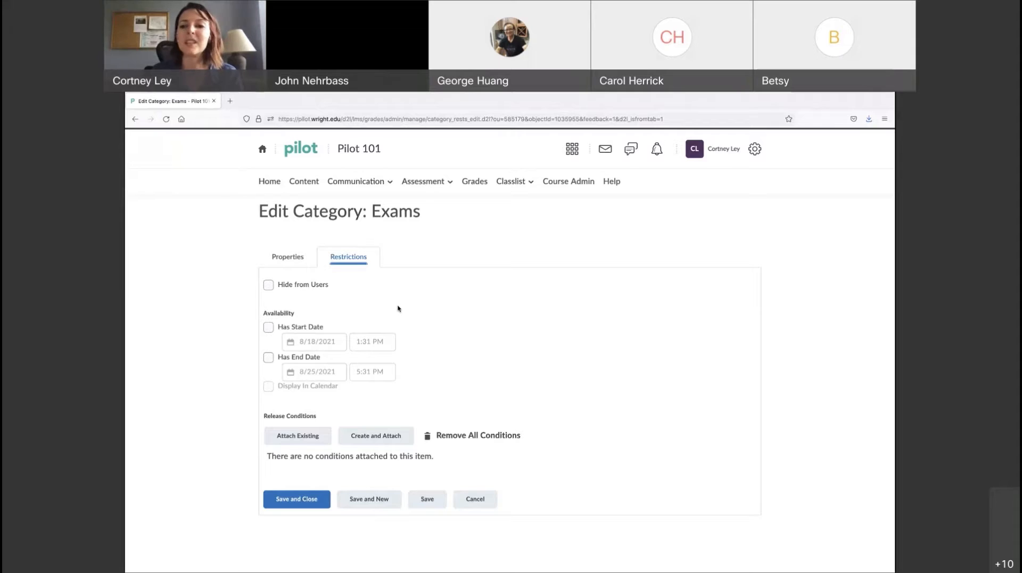
pyautogui.click(268, 328)
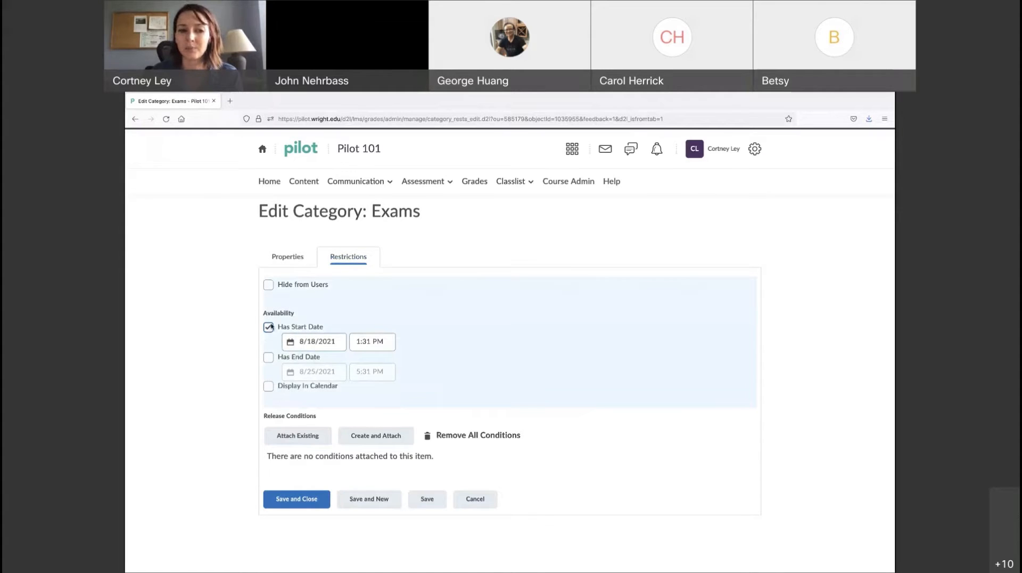
pyautogui.click(269, 328)
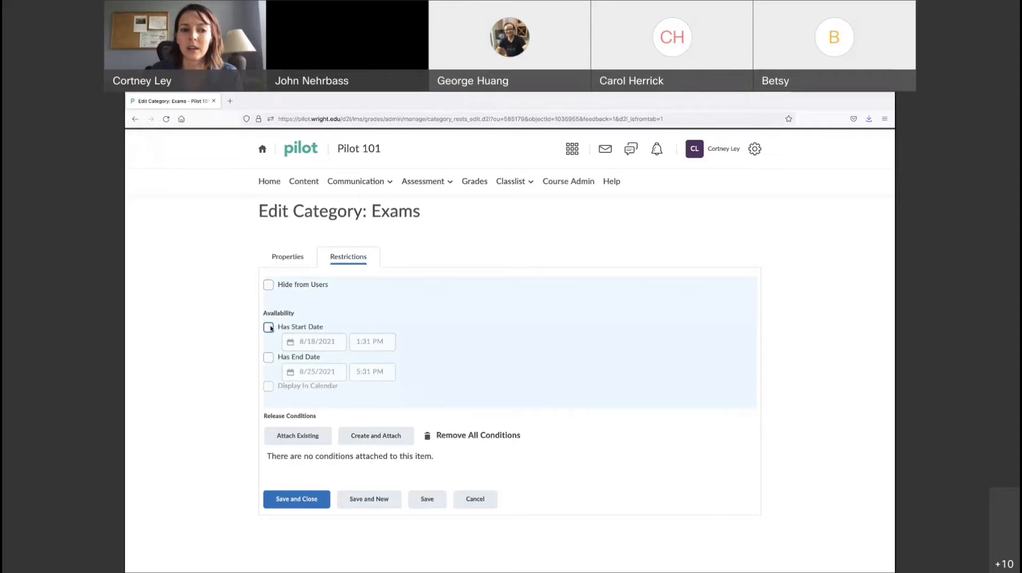
pyautogui.click(478, 242)
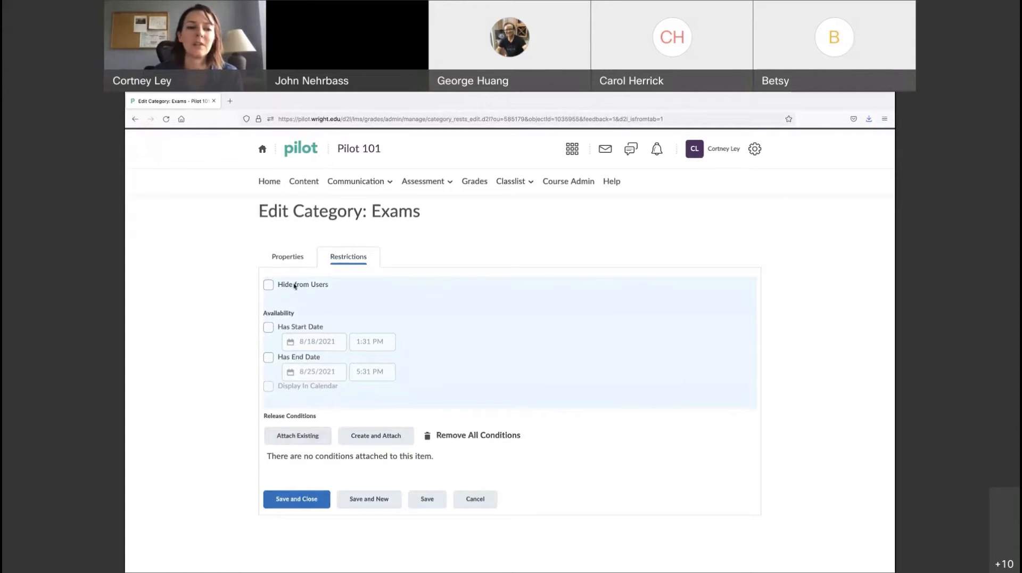
# Step: Return to the Exams category's properties, then save and close the category
pyautogui.click(288, 259)
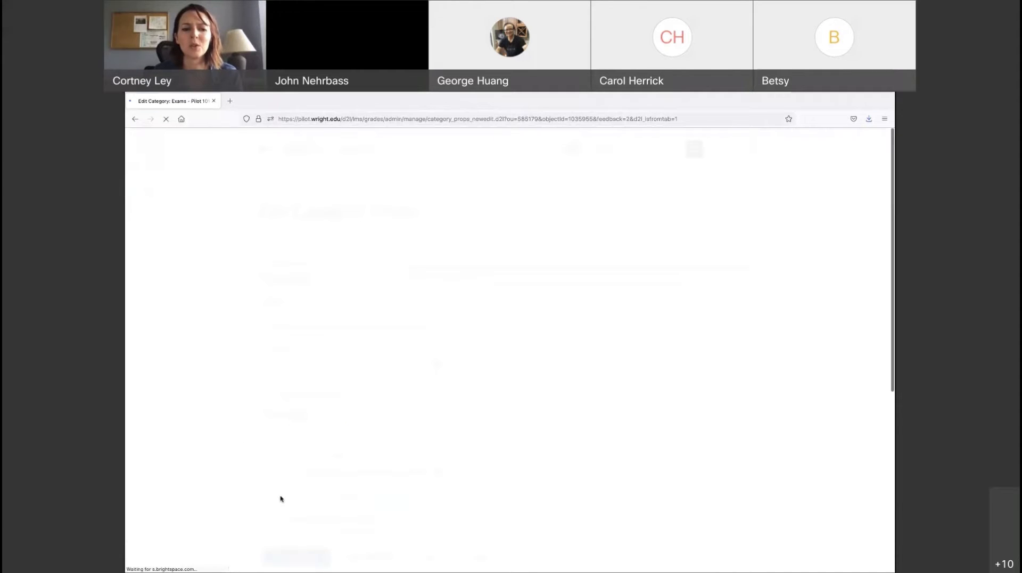
pyautogui.scroll(-5, 463, 430)
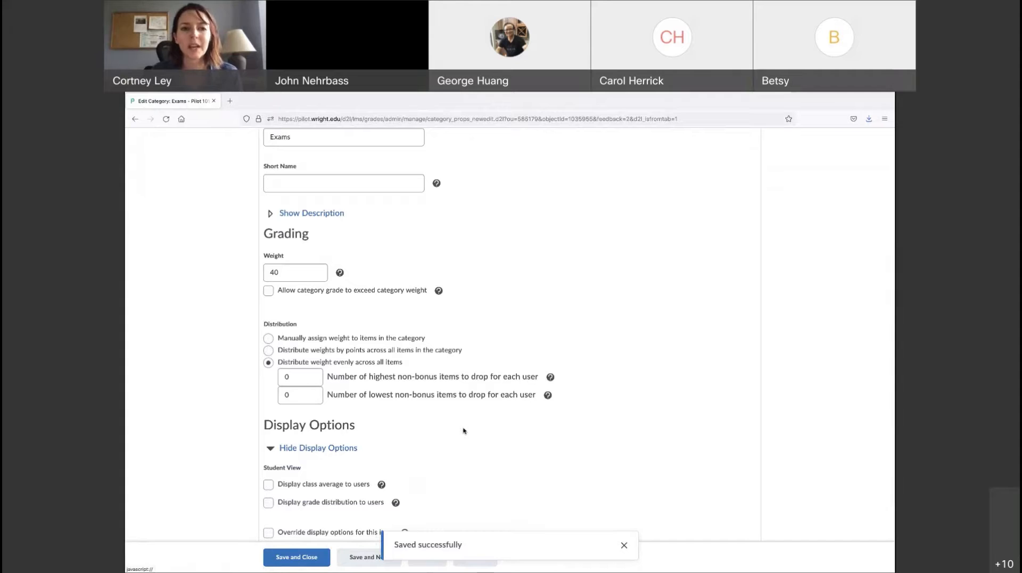
pyautogui.click(294, 562)
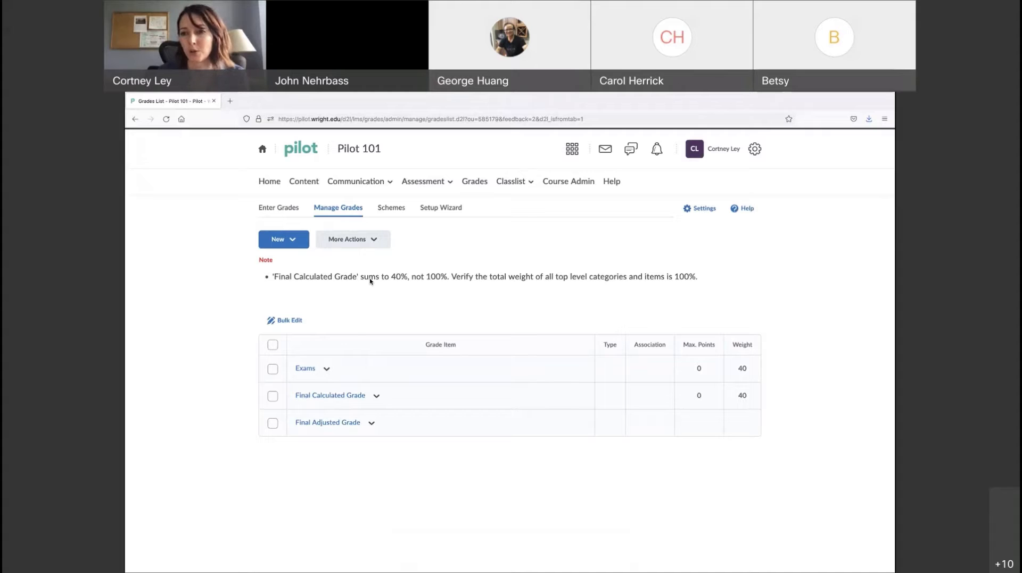
# Step: Start a new grade category named Assignments and set its weight to 60
pyautogui.click(279, 240)
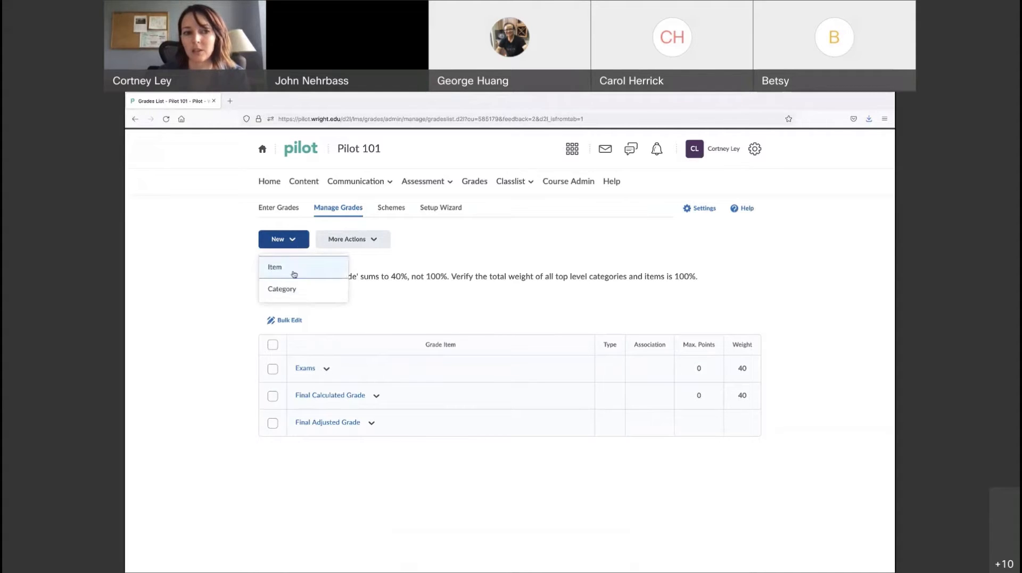
pyautogui.click(290, 290)
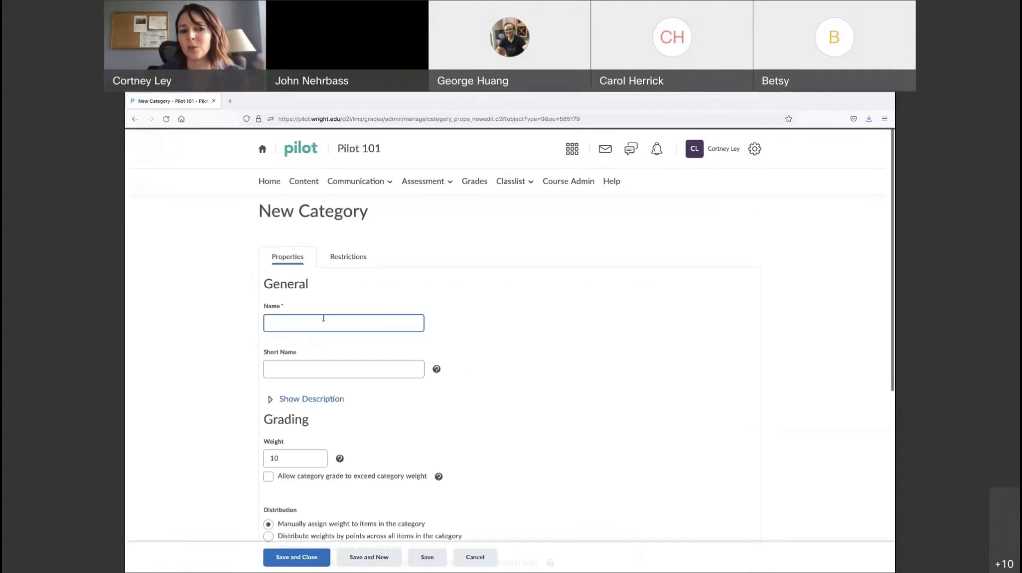
pyautogui.write('A')
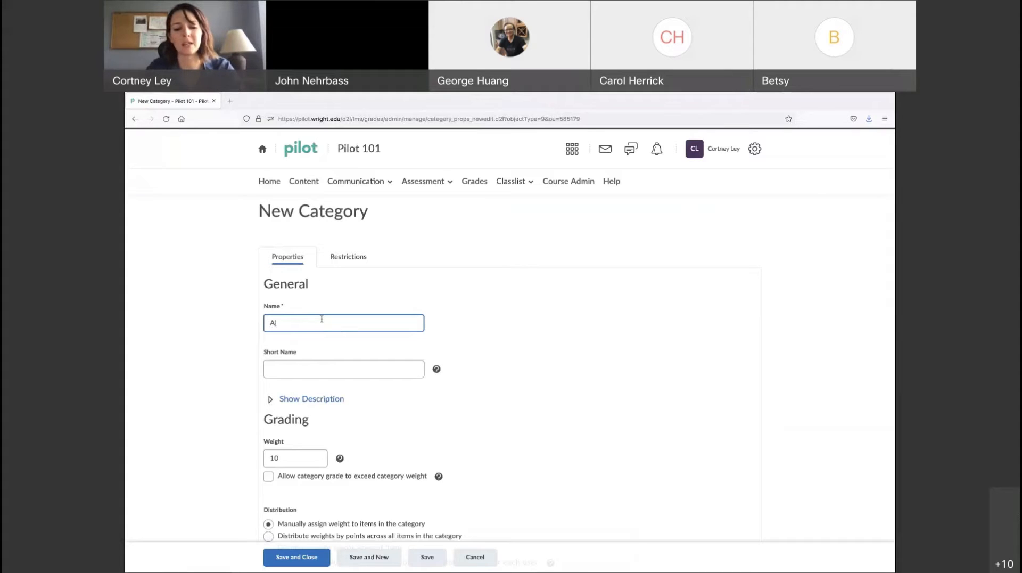
pyautogui.write('ssignments')
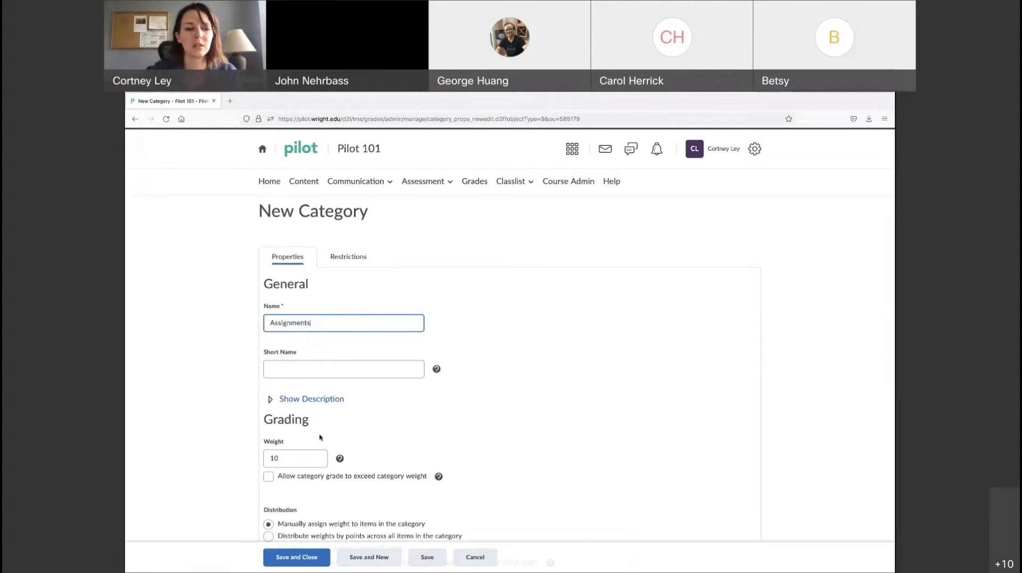
pyautogui.click(289, 456)
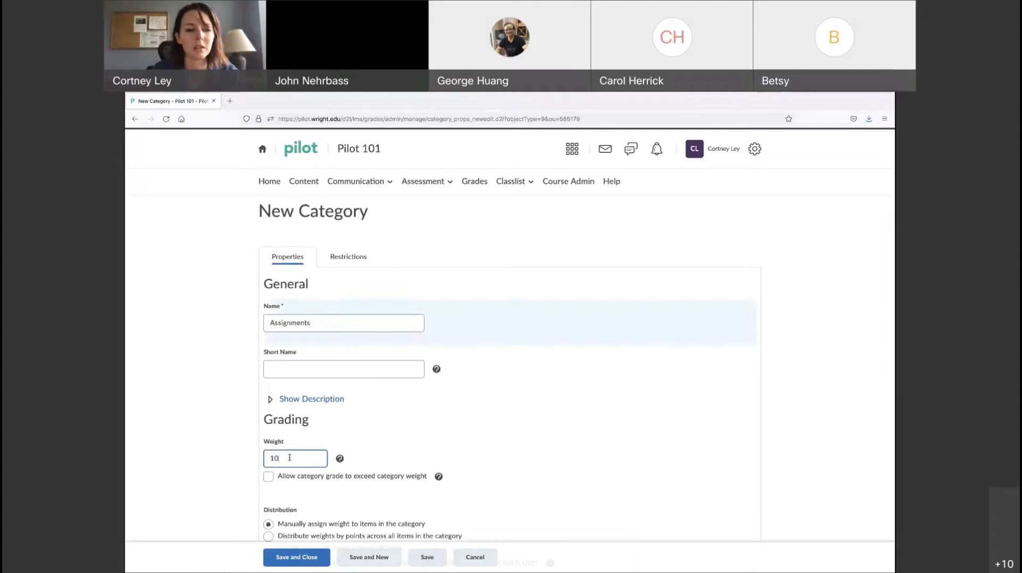
pyautogui.press('BackSpace')
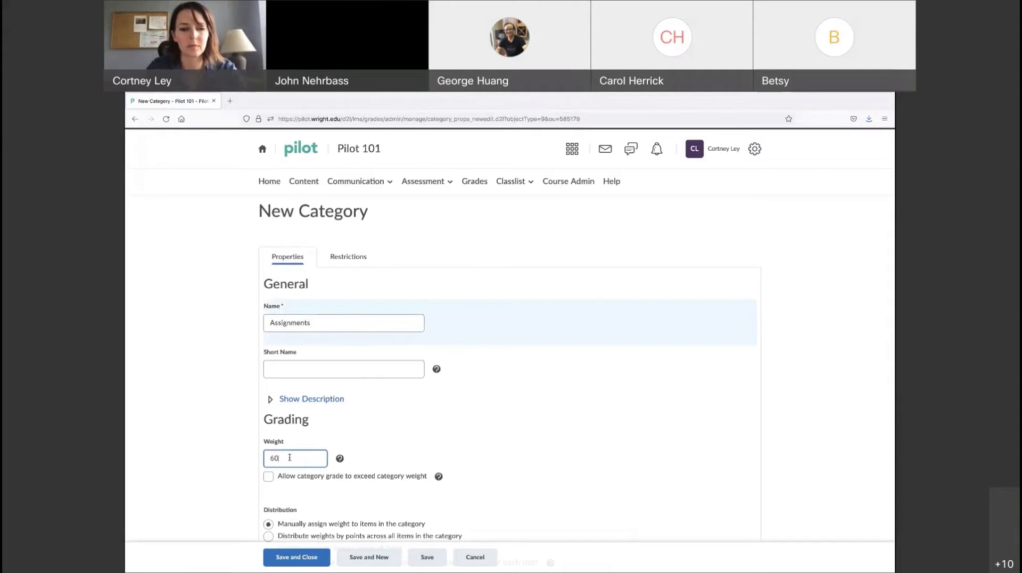
pyautogui.click(438, 464)
# Step: Distribute the Assignments category's weights by points across all its items, and save and close the category
pyautogui.scroll(-3, 438, 465)
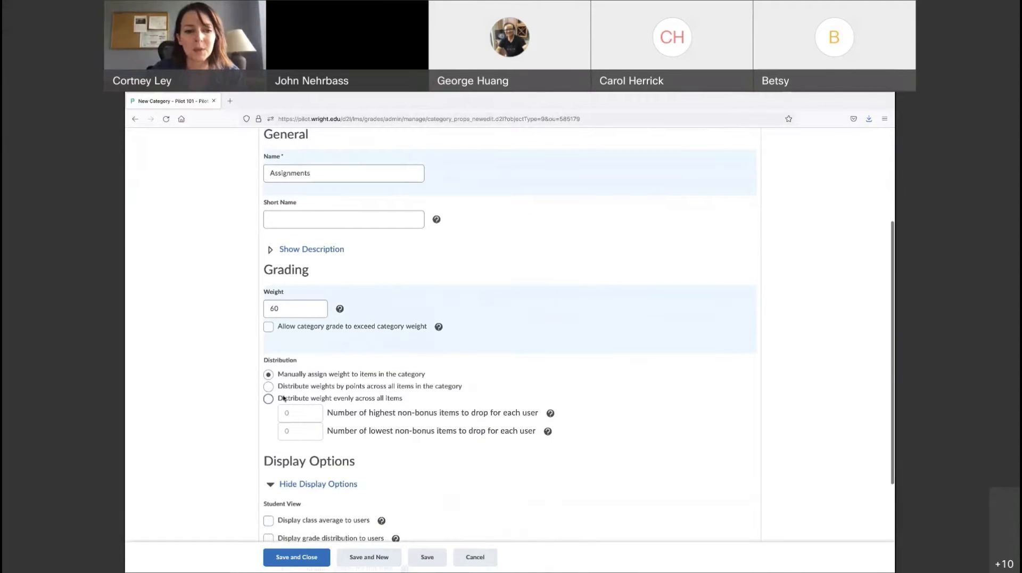
pyautogui.click(268, 387)
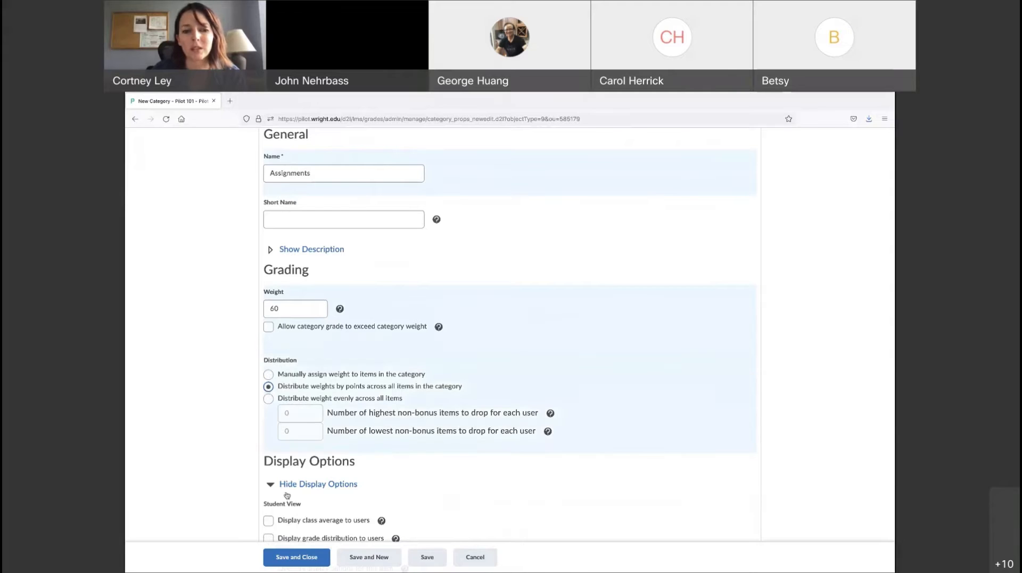
pyautogui.click(294, 557)
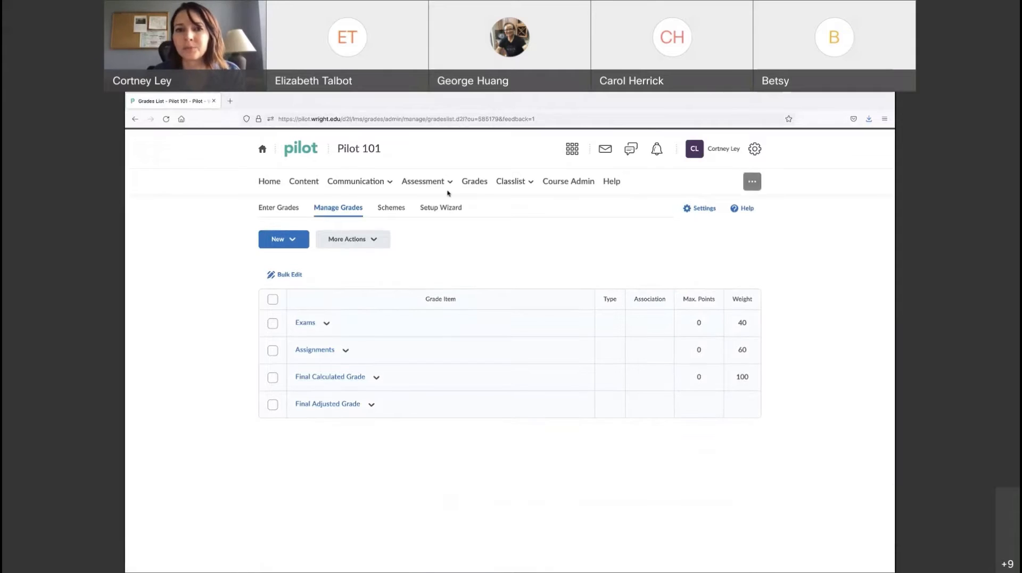
# Step: Start a new numeric grade item and name it Exam 1
pyautogui.click(297, 244)
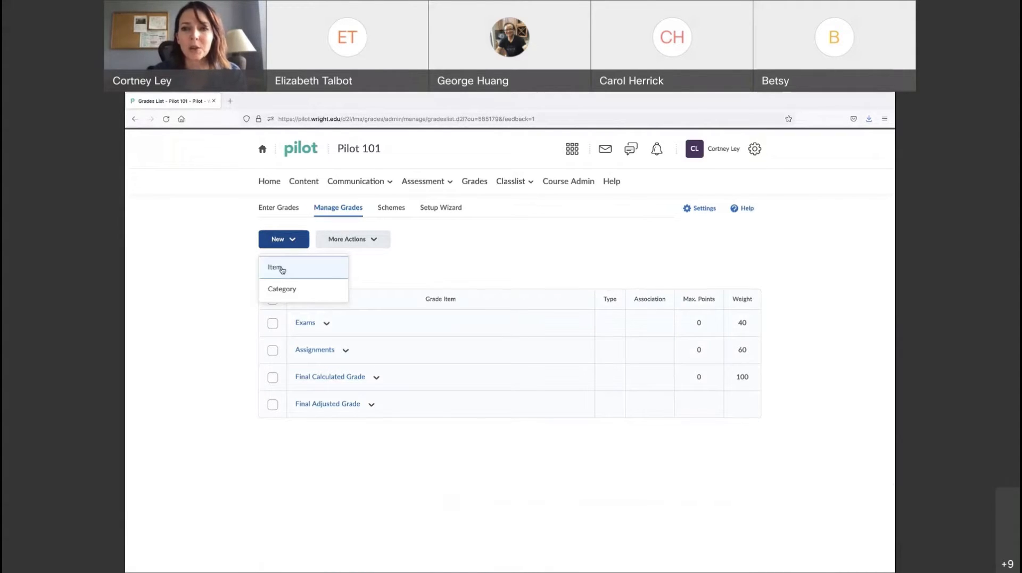
pyautogui.click(282, 269)
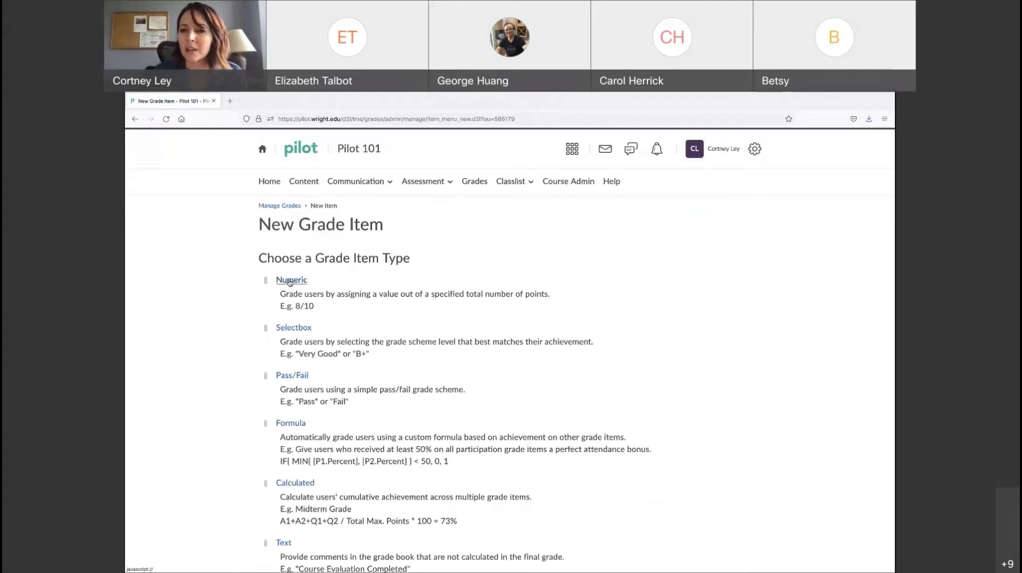
pyautogui.click(289, 280)
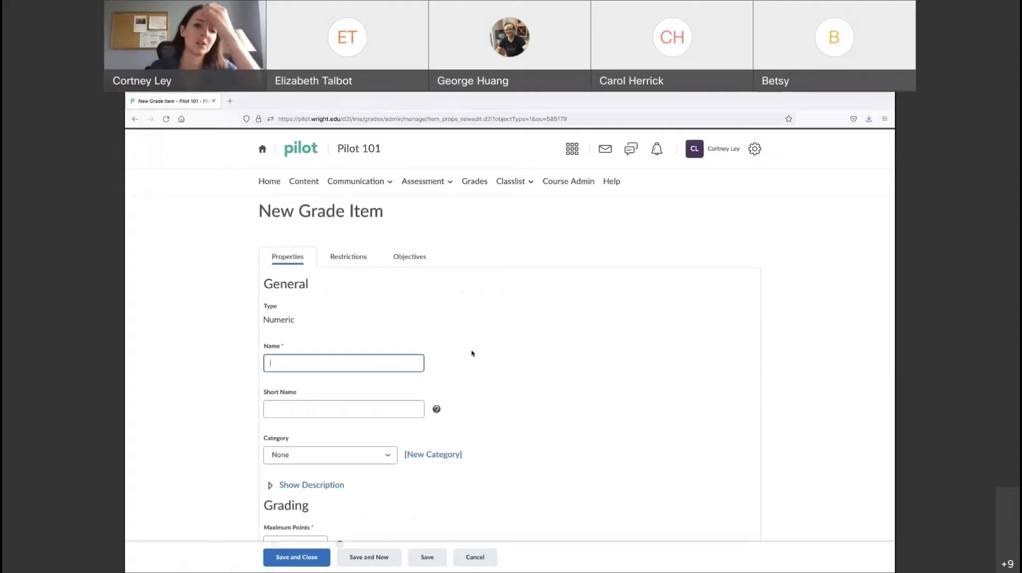
pyautogui.scroll(-2, 472, 351)
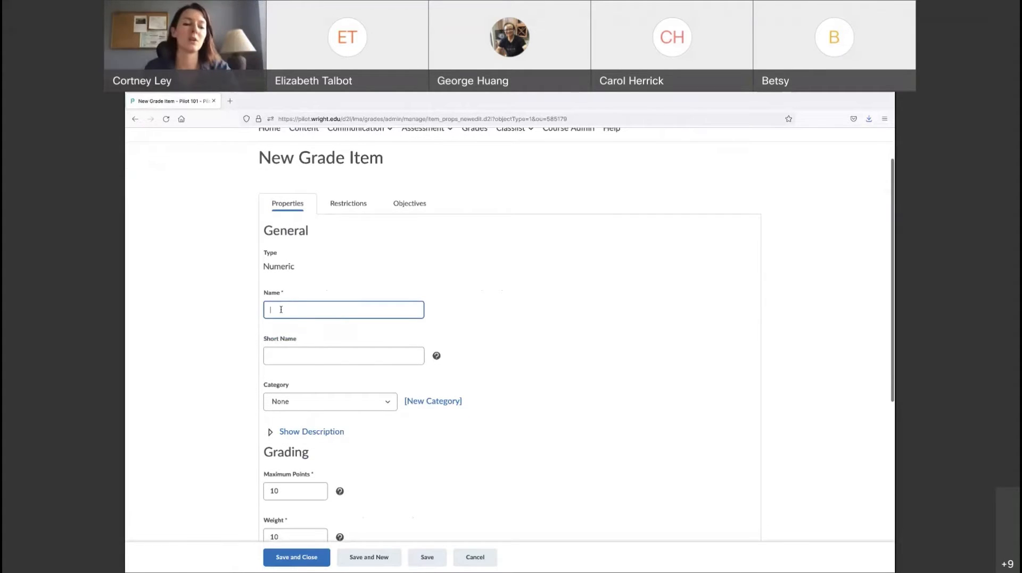
pyautogui.click(280, 309)
pyautogui.write('Exam 1')
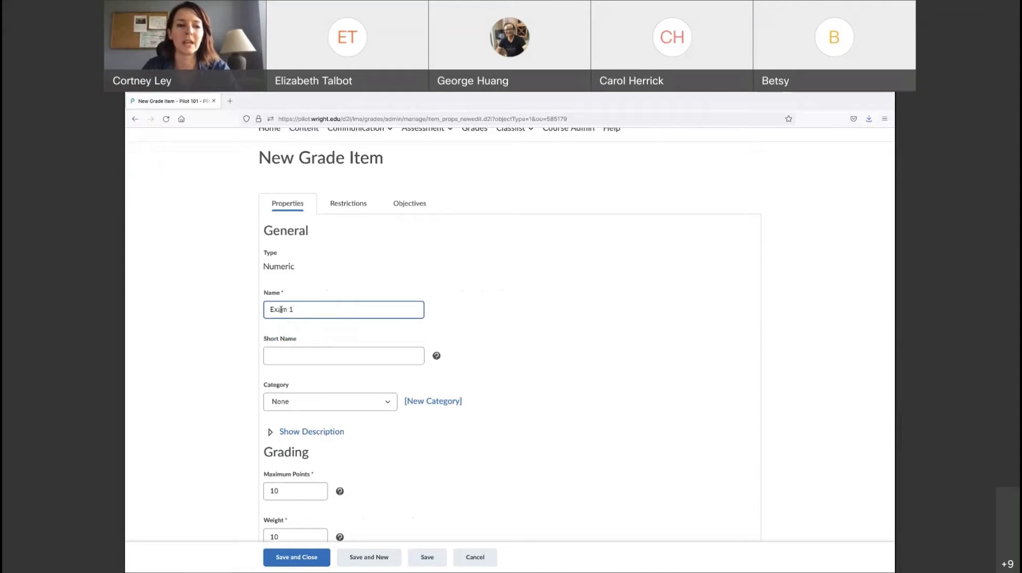
pyautogui.click(524, 316)
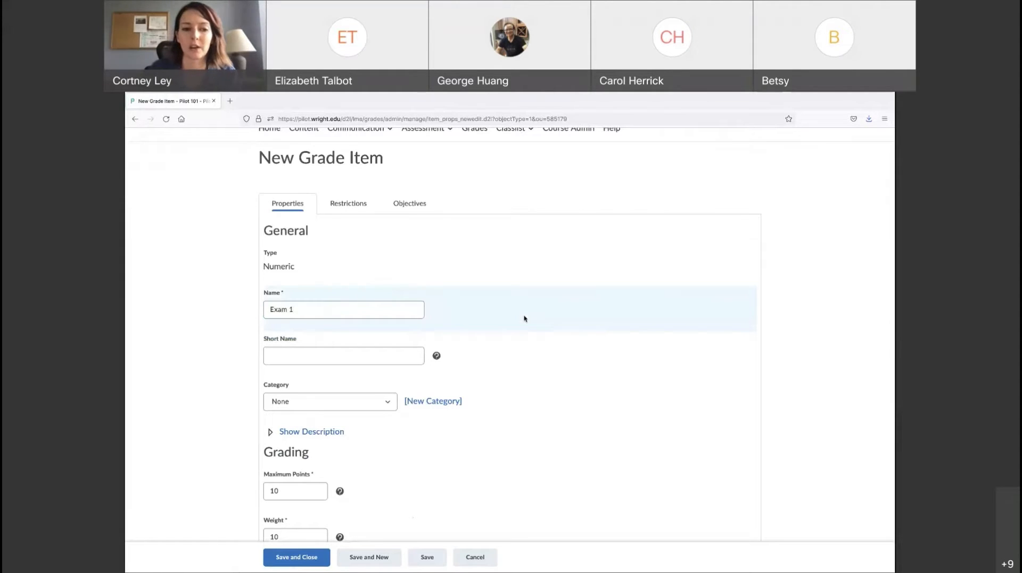
# Step: Assign the new Exam 1 grade item to the Exams category
pyautogui.click(391, 406)
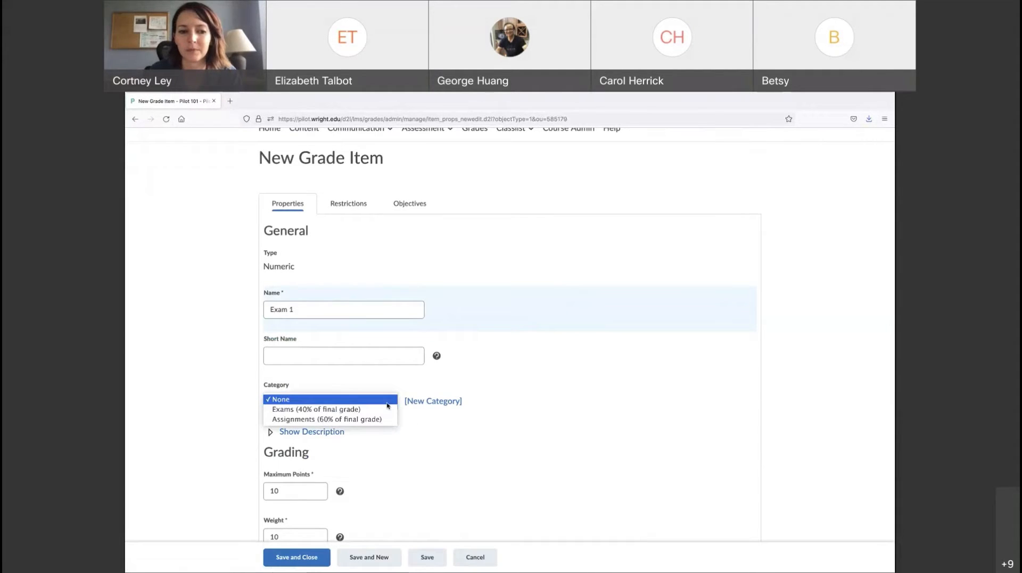
pyautogui.click(346, 409)
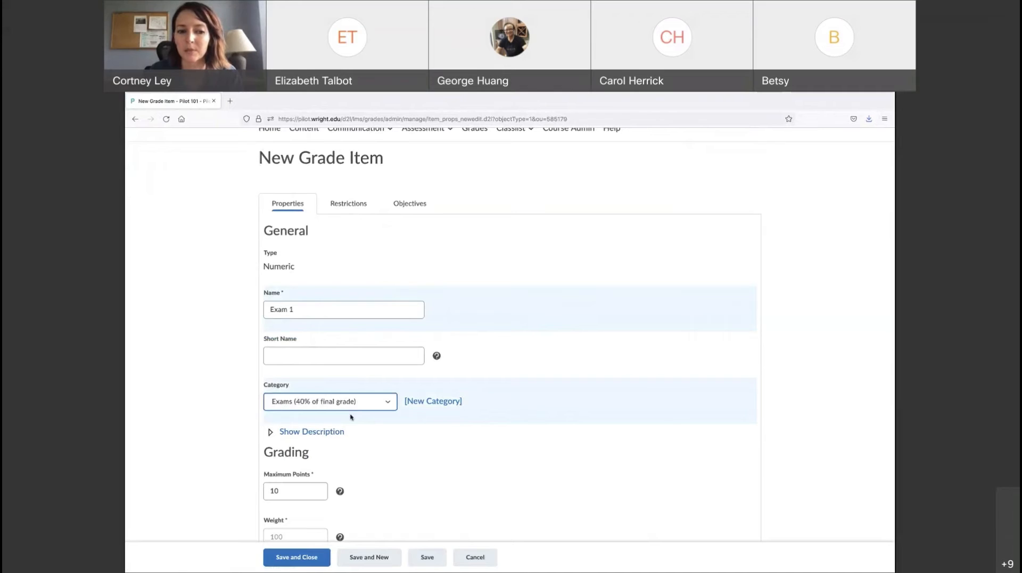
pyautogui.scroll(-2, 431, 485)
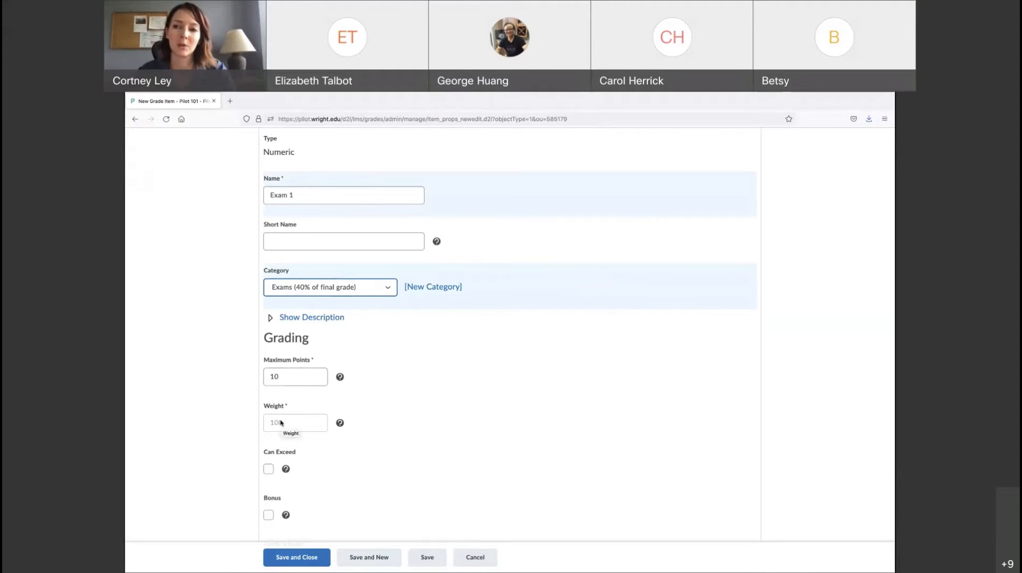
pyautogui.click(297, 378)
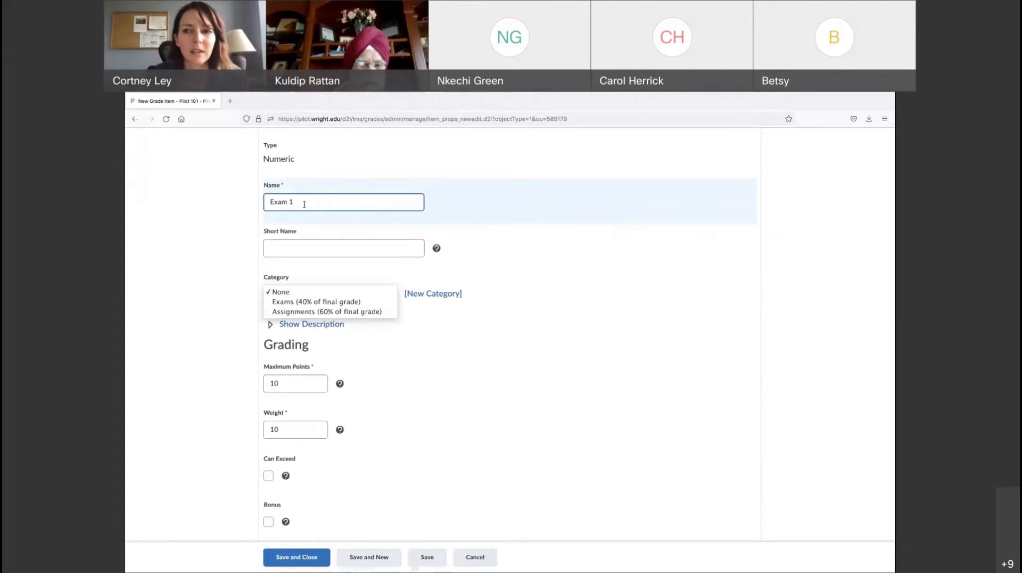
pyautogui.click(300, 304)
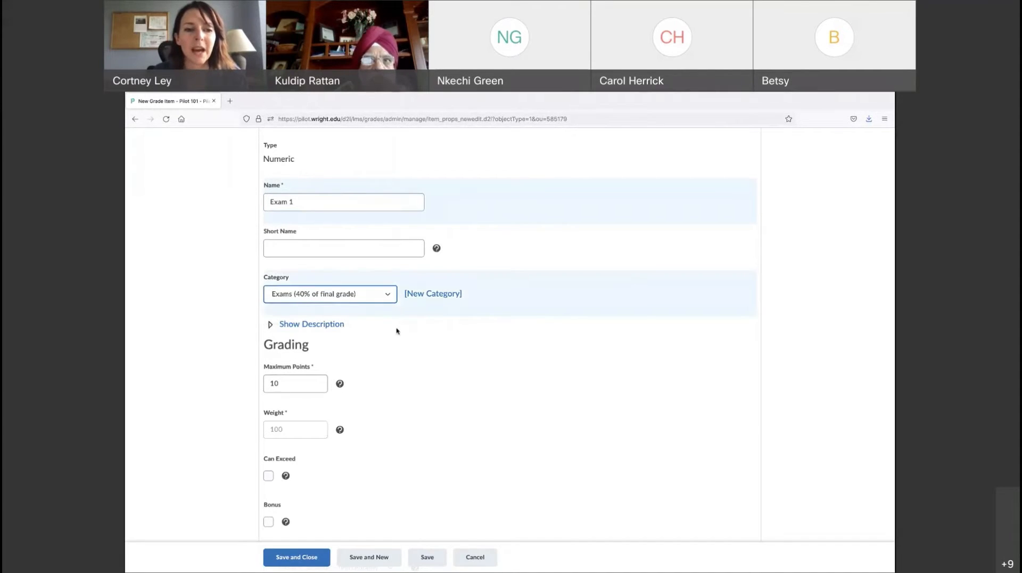
# Step: Set Exam 1's maximum points to 100, then save and close the grade item
pyautogui.scroll(-2, 434, 397)
pyautogui.scroll(-1, 434, 397)
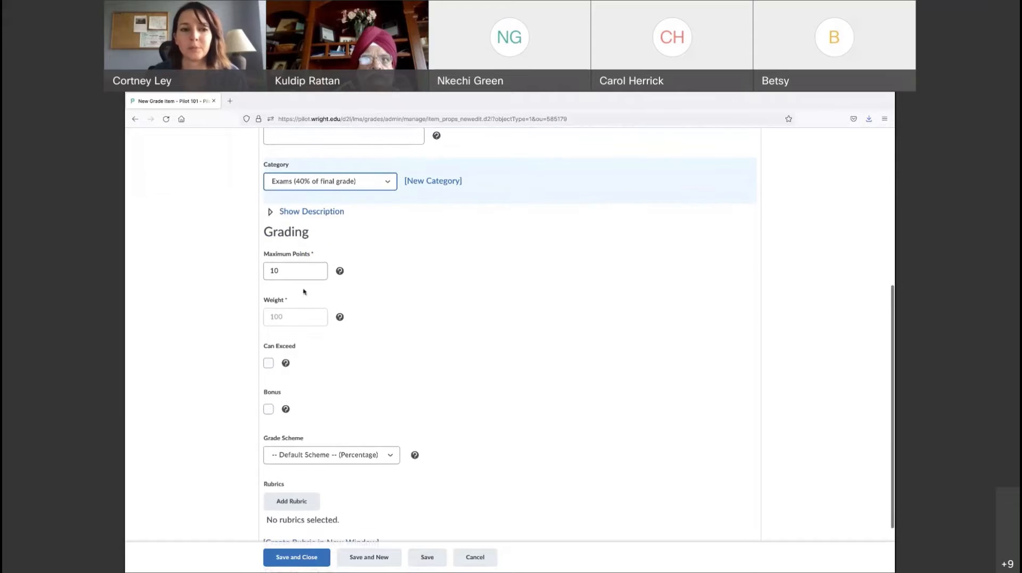
pyautogui.click(288, 270)
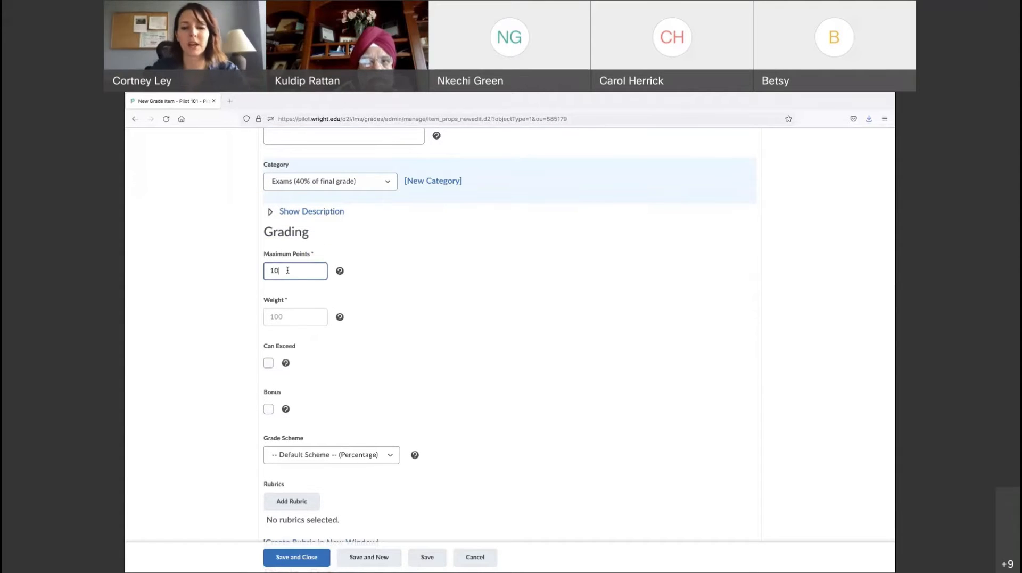
pyautogui.scroll(-3, 510, 323)
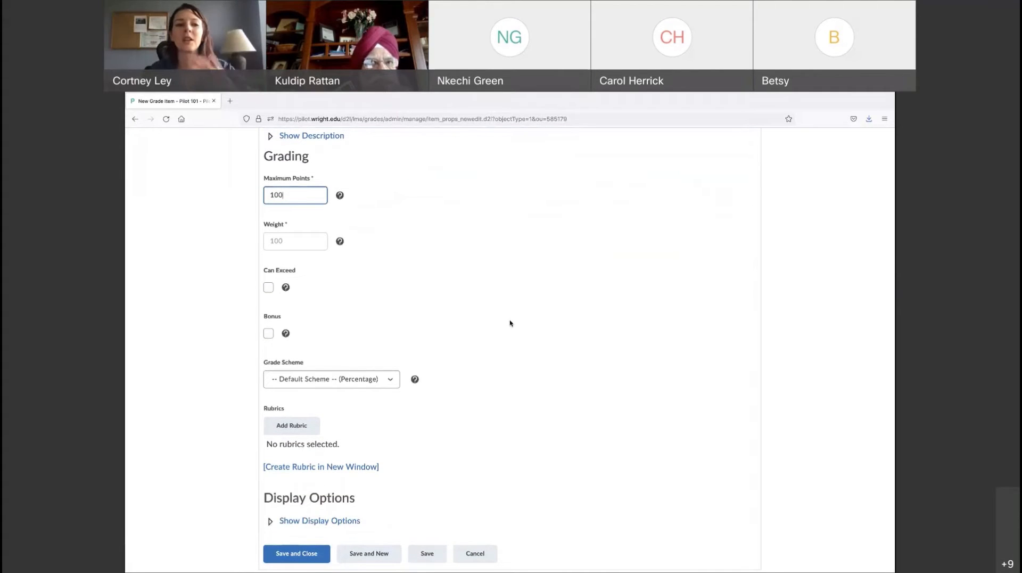
pyautogui.scroll(-1, 459, 318)
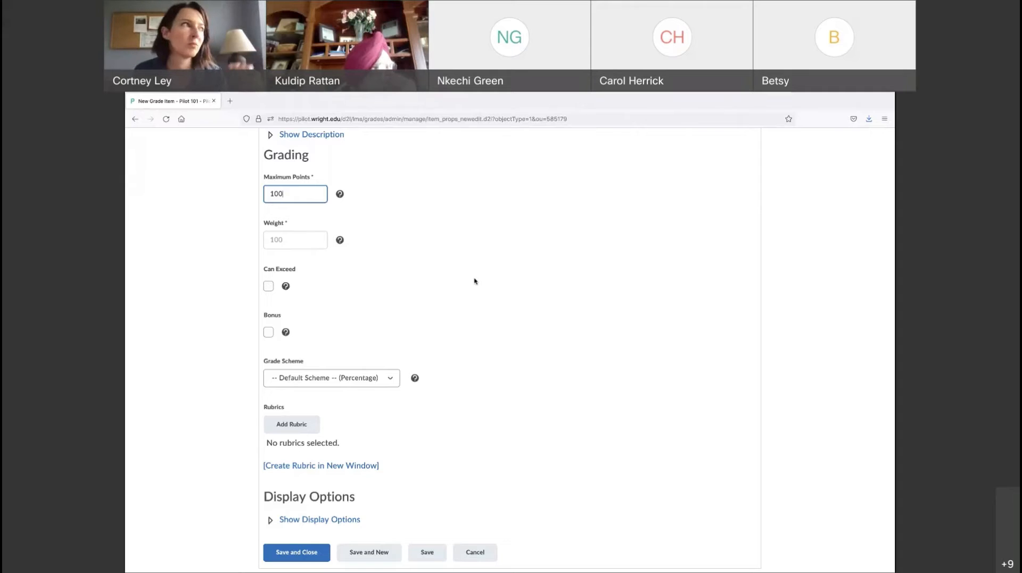
pyautogui.scroll(2, 446, 253)
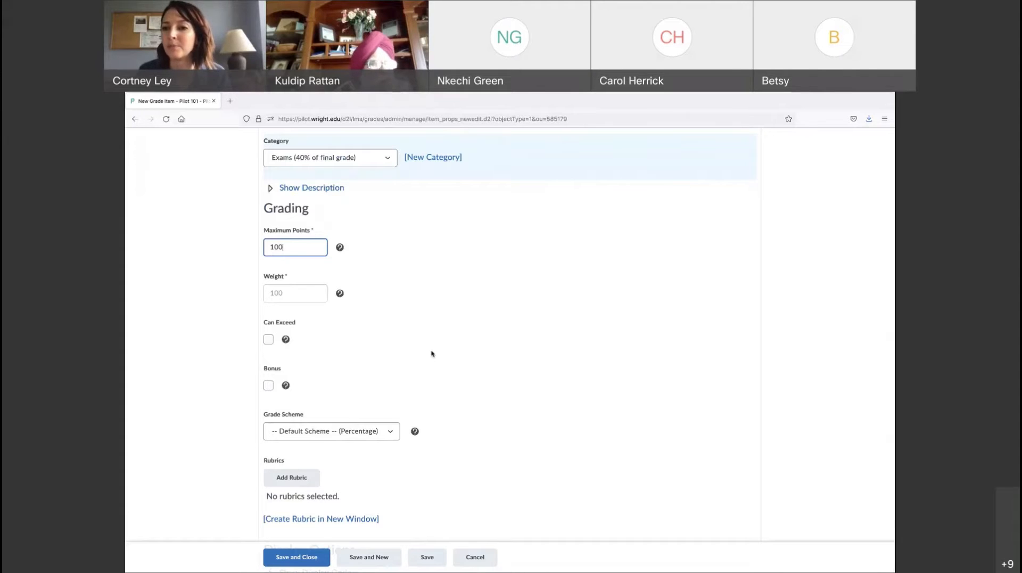
pyautogui.scroll(-1, 431, 354)
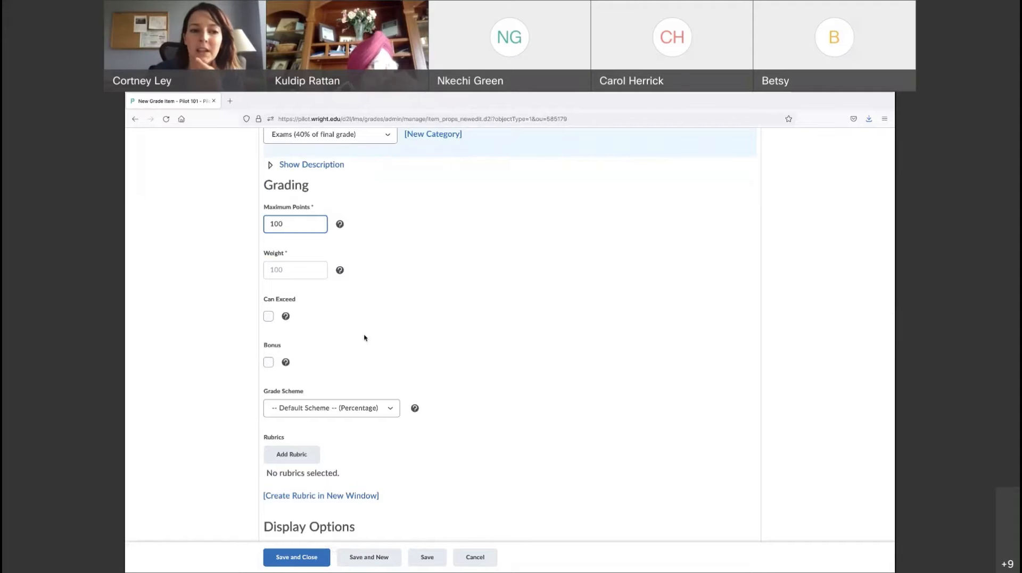
pyautogui.scroll(-1, 383, 333)
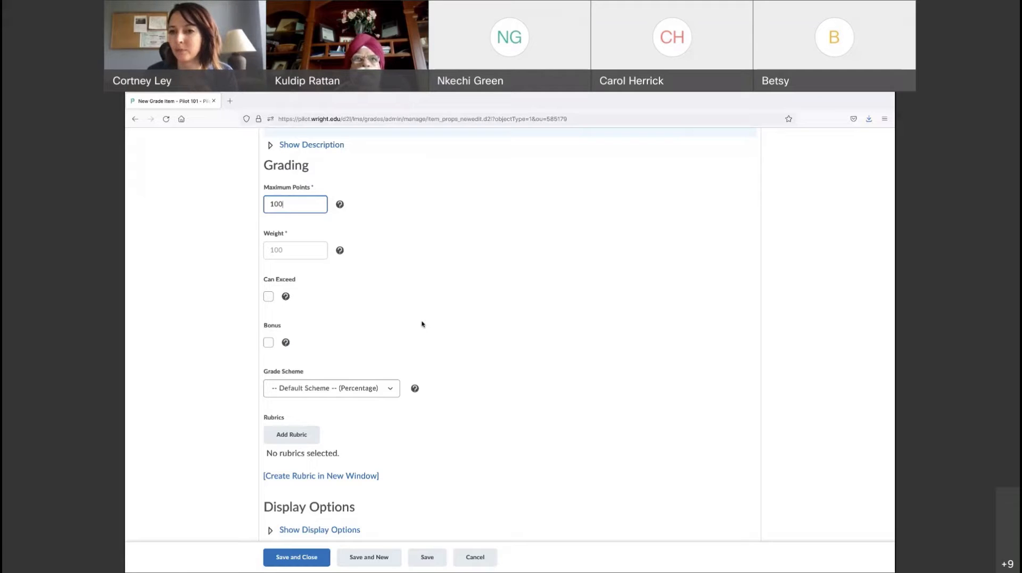
pyautogui.scroll(1, 436, 309)
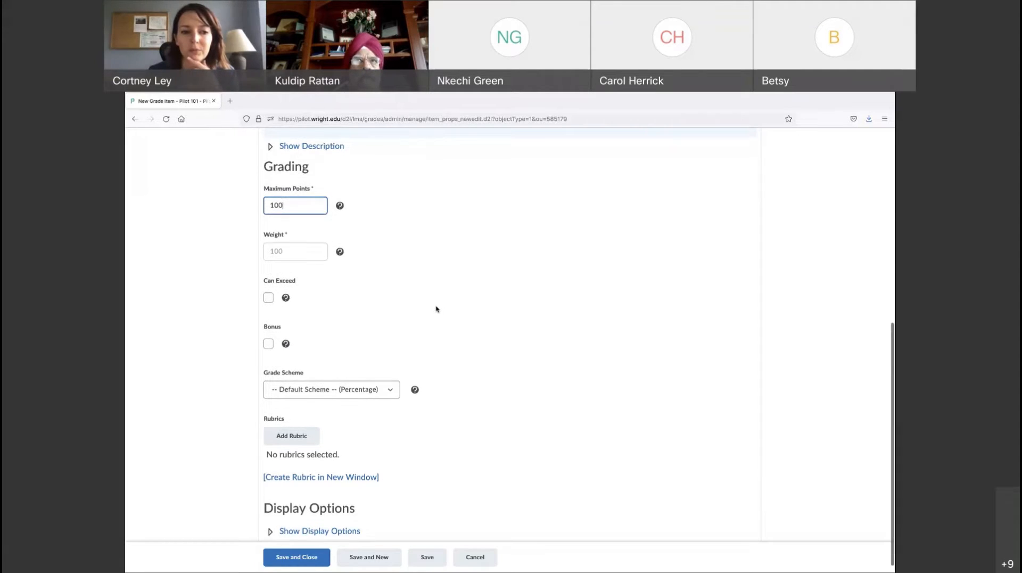
pyautogui.scroll(-1, 436, 309)
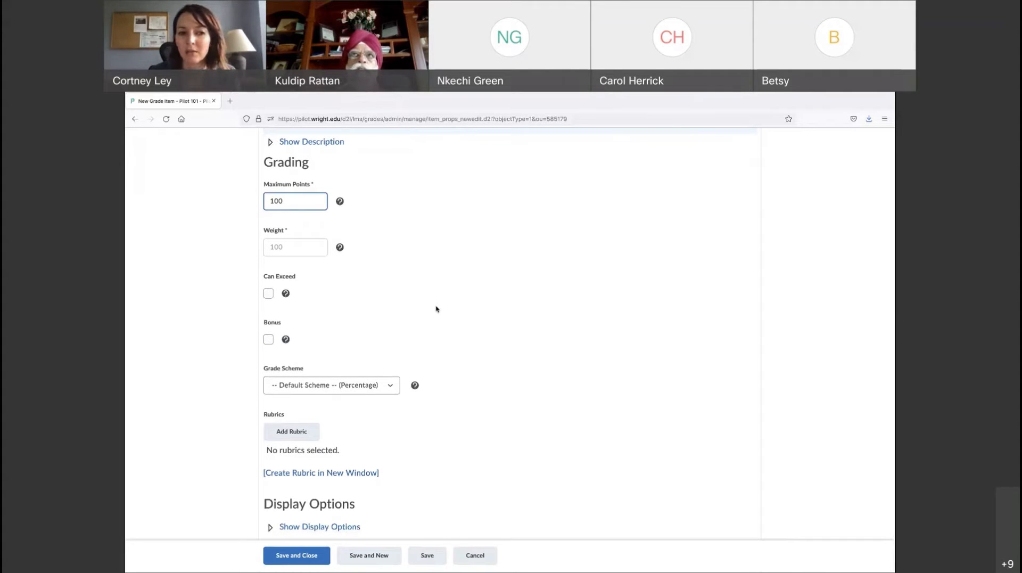
pyautogui.scroll(-1, 436, 309)
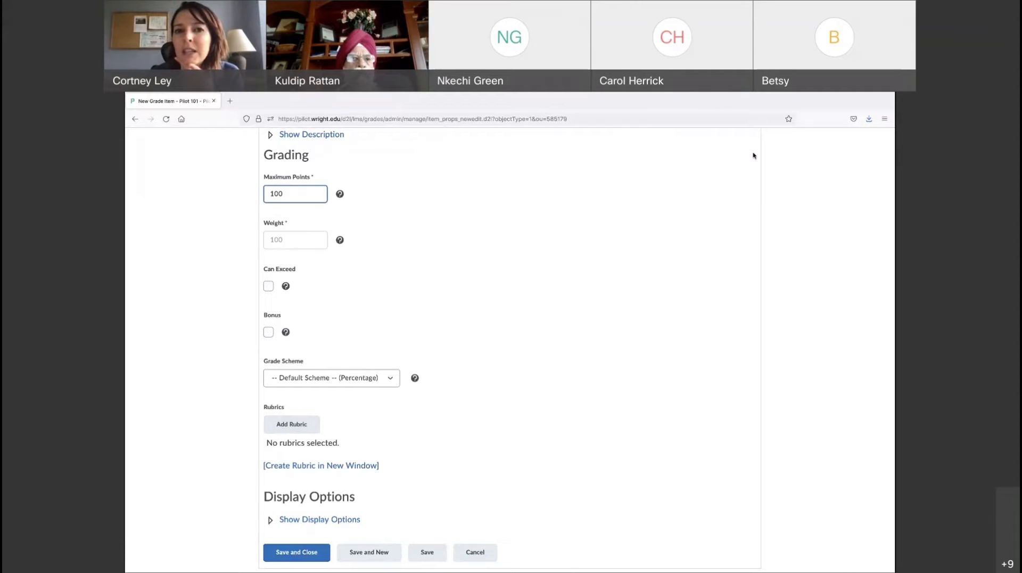
pyautogui.click(304, 554)
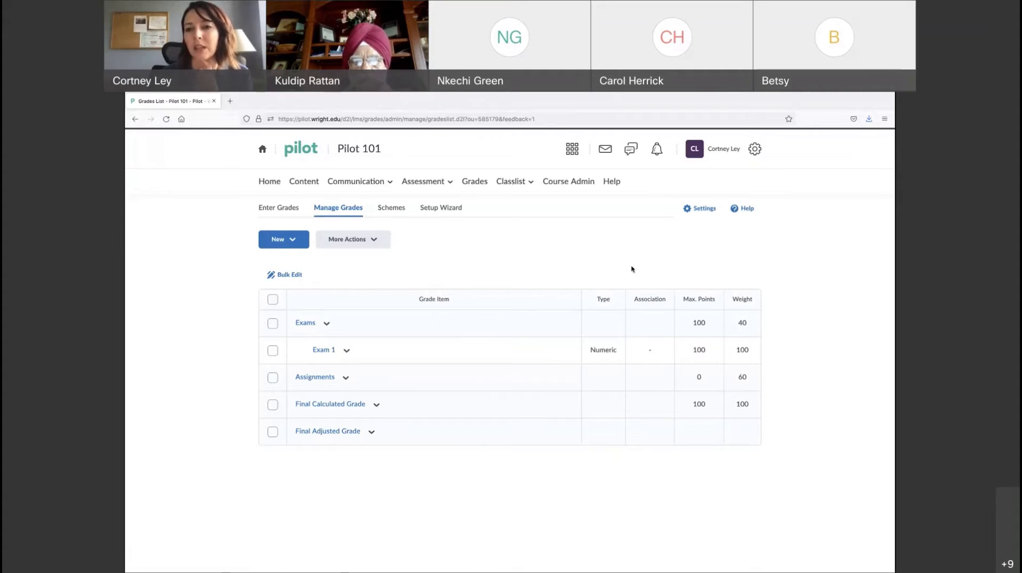
pyautogui.click(294, 244)
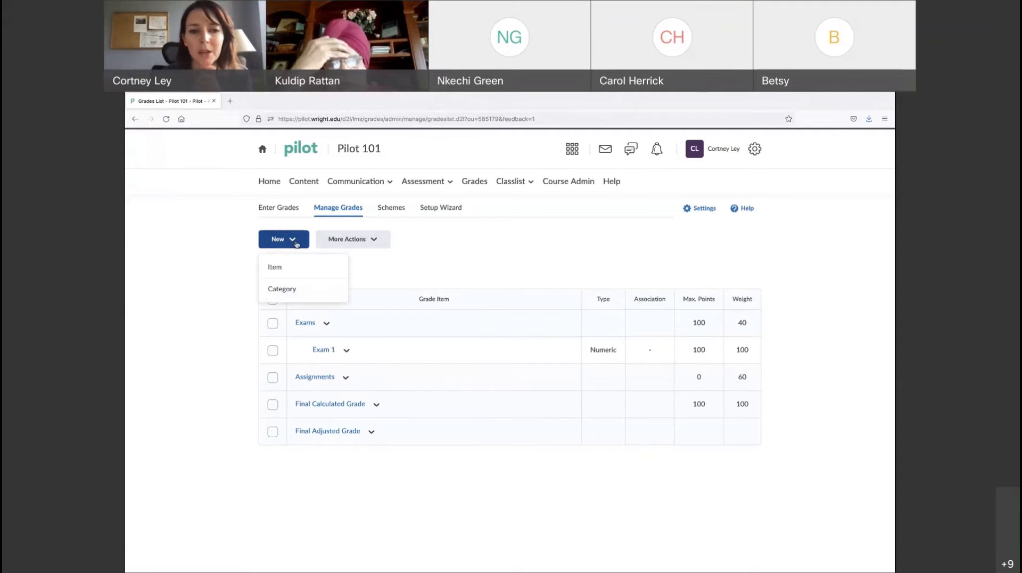
pyautogui.click(283, 268)
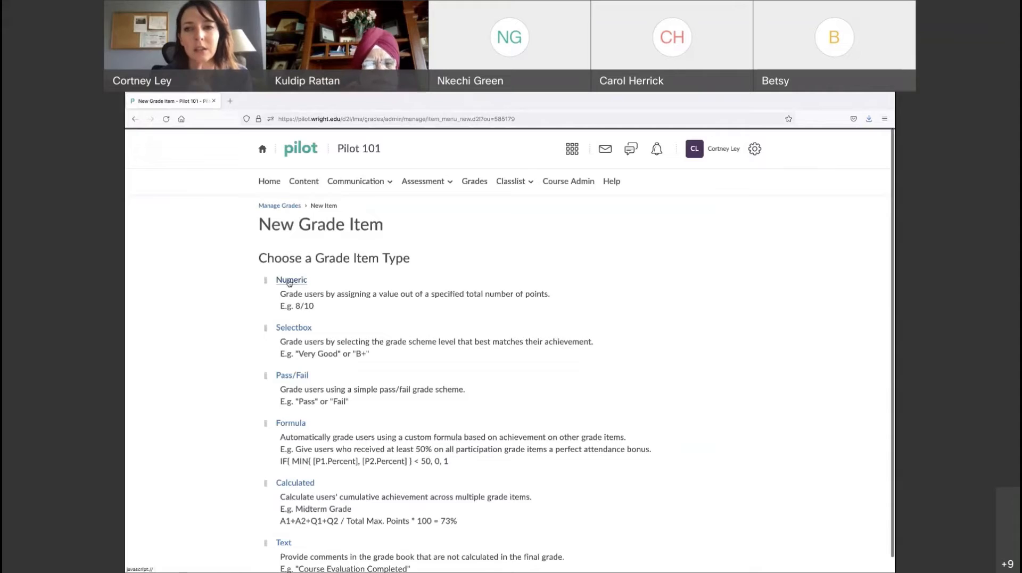
pyautogui.click(289, 280)
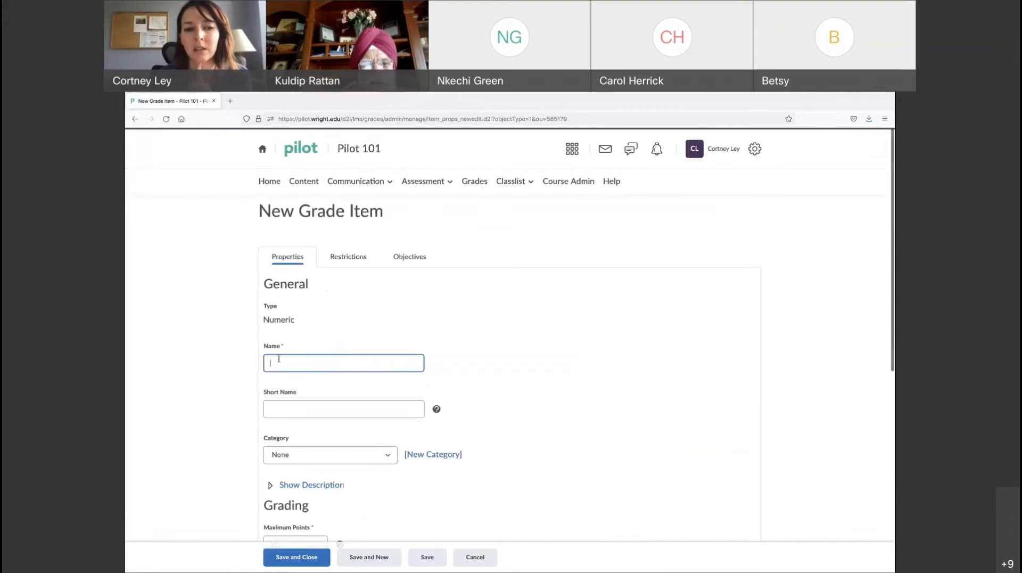
pyautogui.click(475, 556)
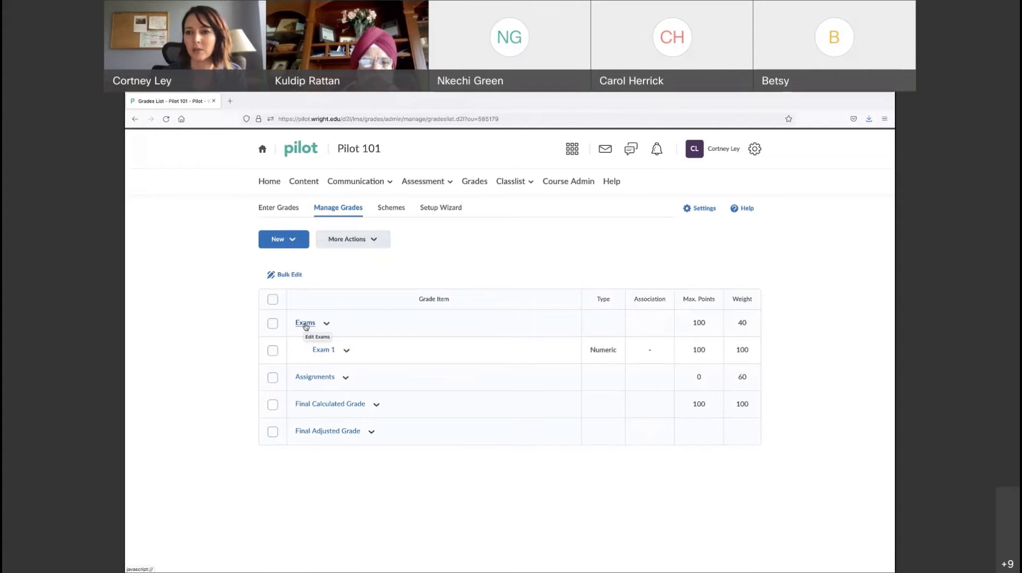
# Step: Open the Exam 1 grade item to review its category and grading properties, and leave it without saving
pyautogui.click(324, 351)
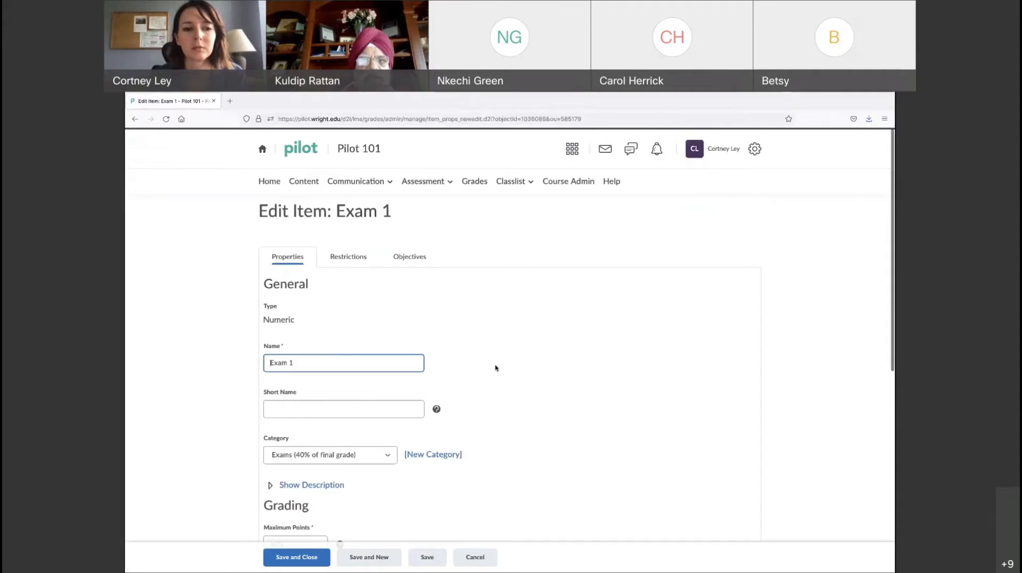
pyautogui.scroll(-5, 495, 367)
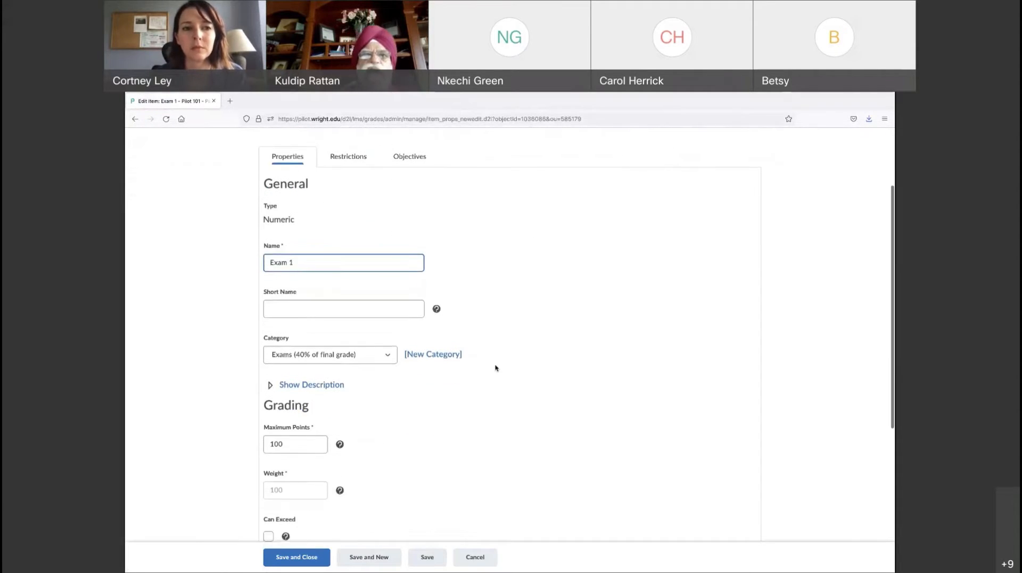
pyautogui.scroll(5, 495, 368)
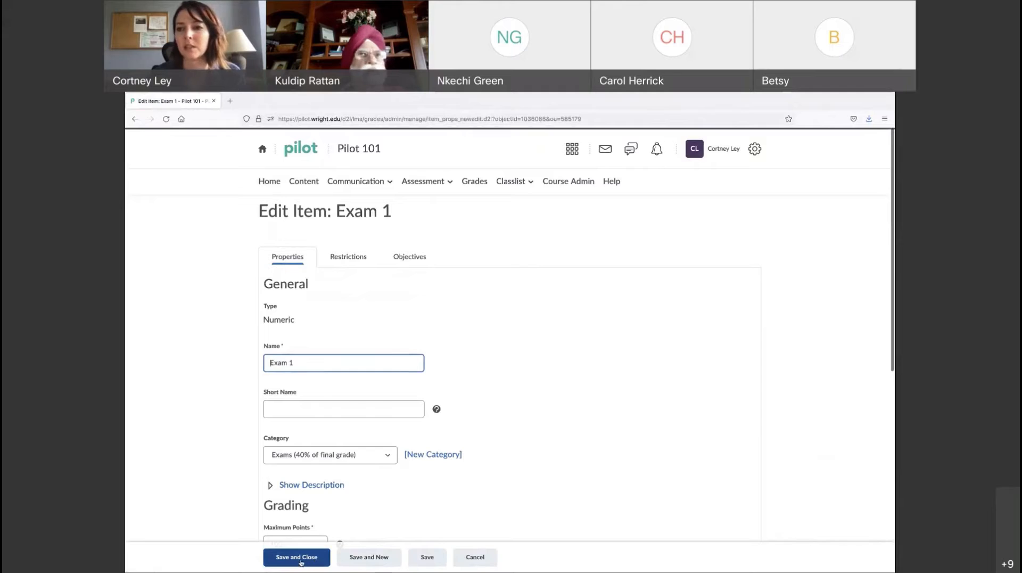
pyautogui.click(474, 557)
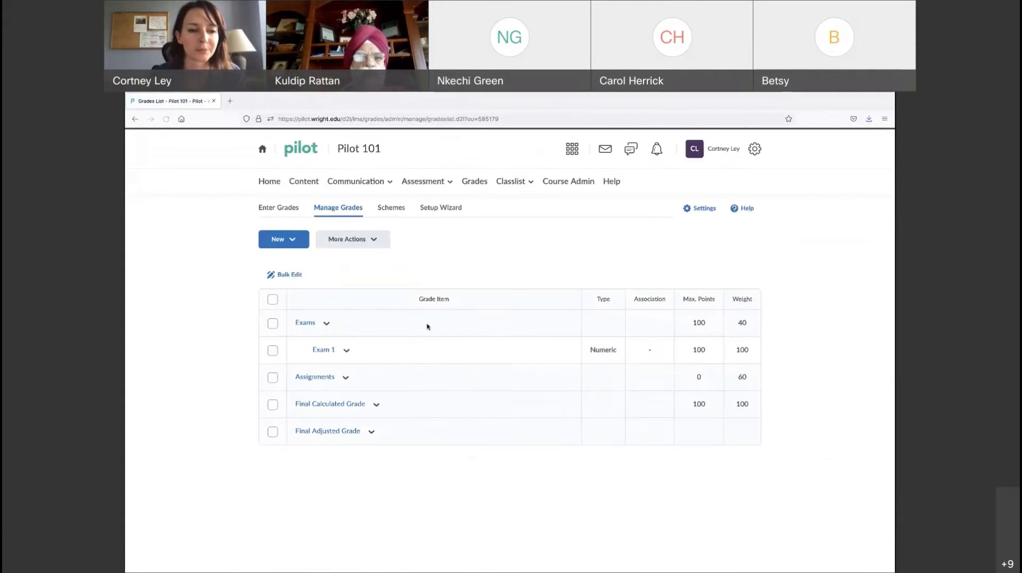
# Step: Start a new numeric grade item named Exam 2 and assign it to the Exams category
pyautogui.click(291, 242)
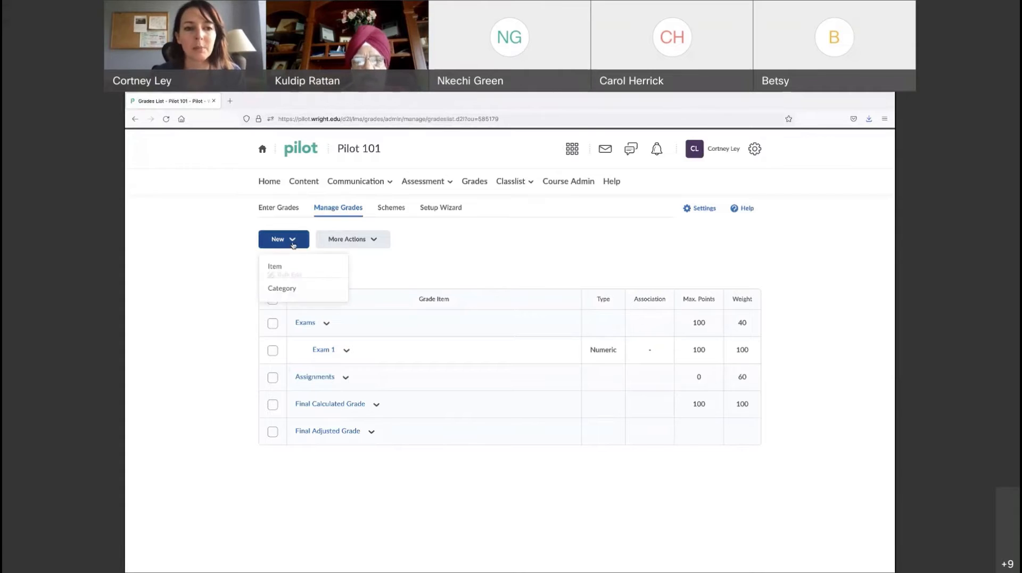
pyautogui.click(288, 266)
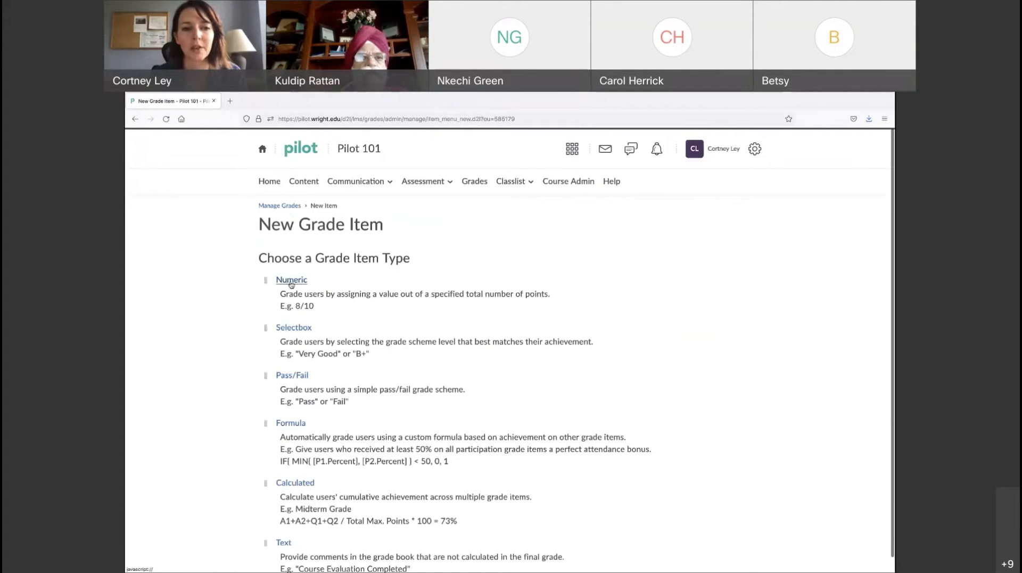
pyautogui.click(291, 281)
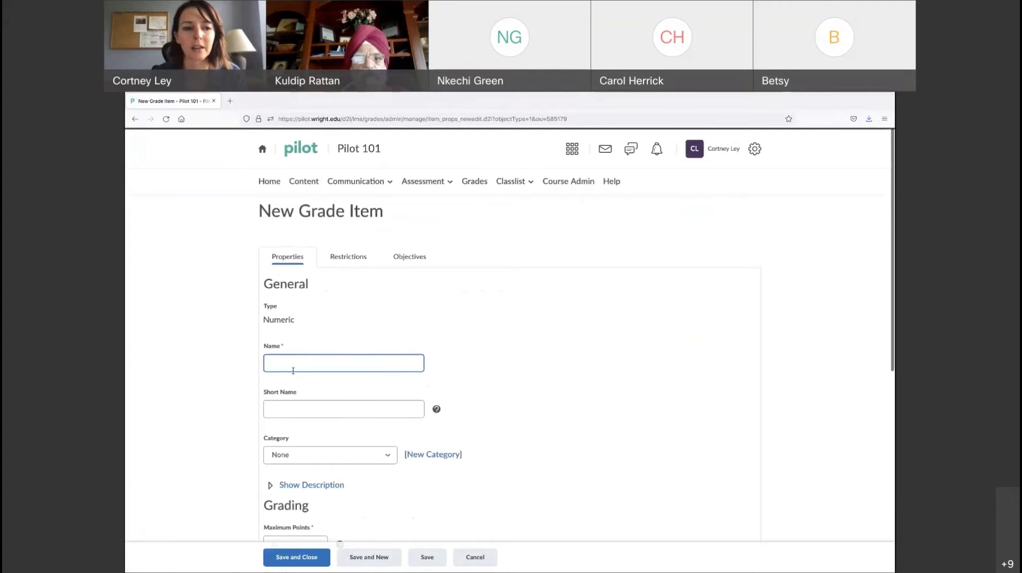
pyautogui.write('Exam 2')
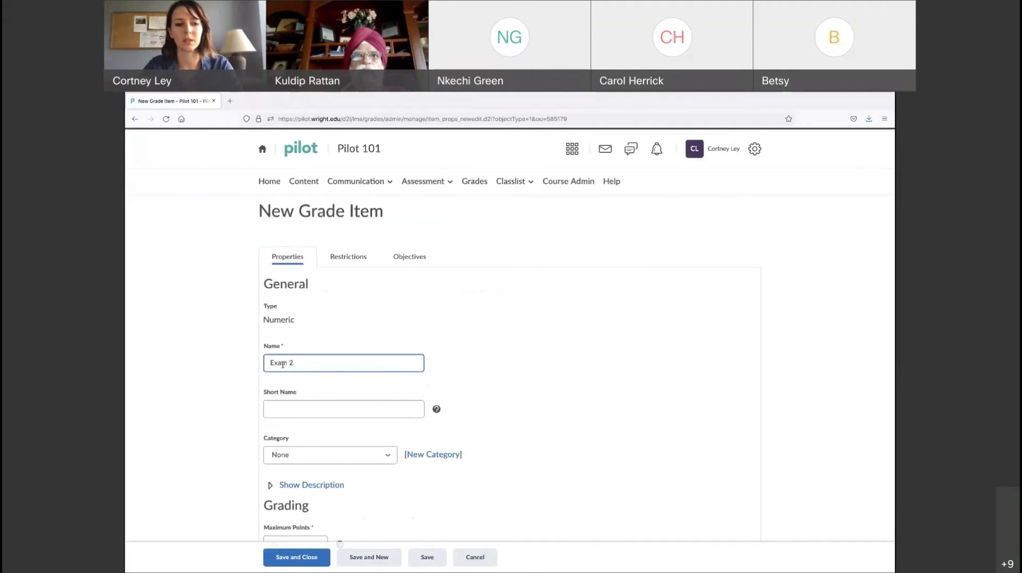
pyautogui.click(294, 454)
pyautogui.click(309, 460)
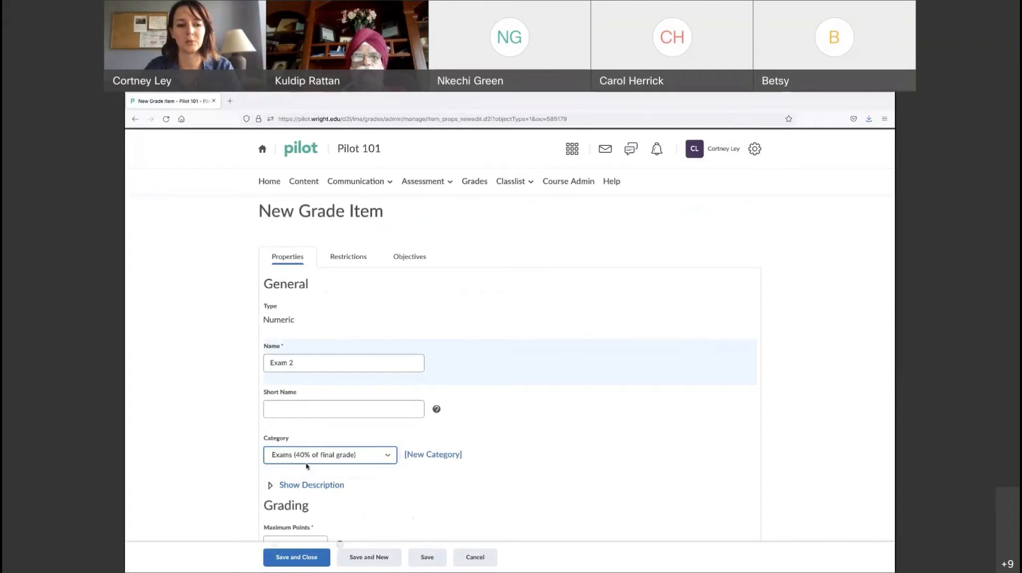
# Step: Set Exam 2's maximum points to 100, then save and close the grade item
pyautogui.scroll(-1, 522, 502)
pyautogui.scroll(-1, 522, 502)
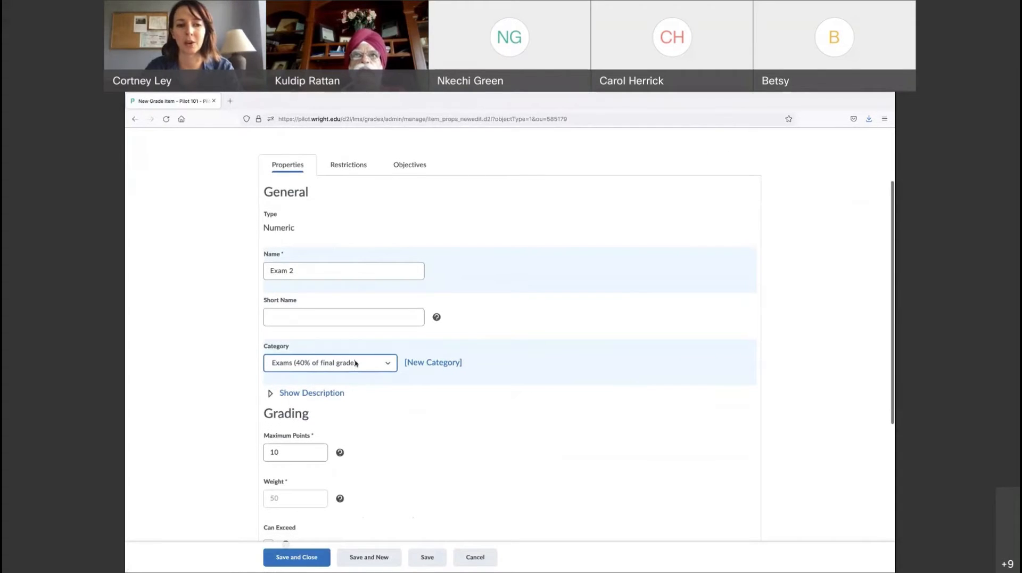
pyautogui.click(286, 452)
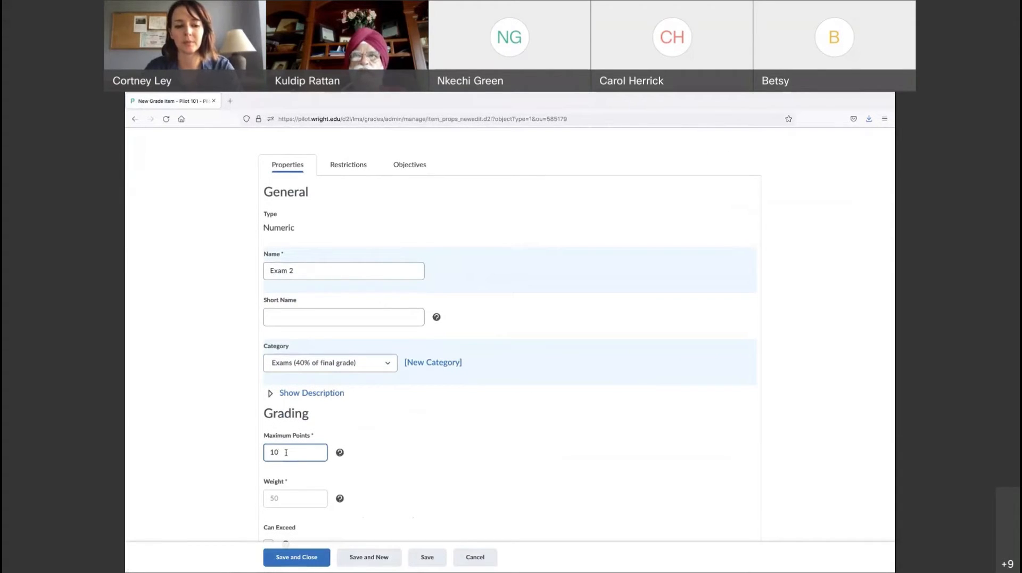
pyautogui.write('0')
pyautogui.scroll(-2, 406, 471)
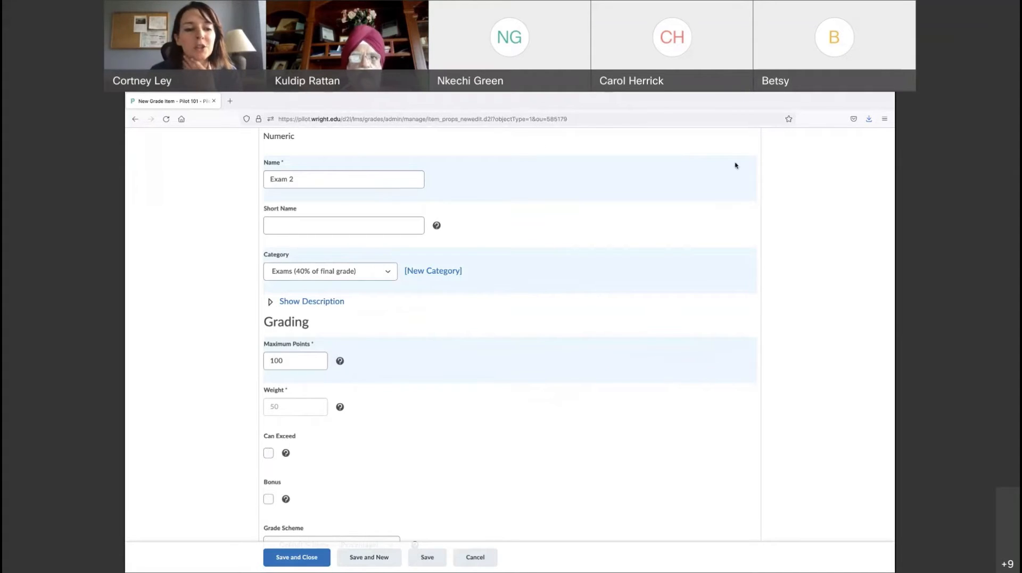
pyautogui.scroll(-1, 373, 488)
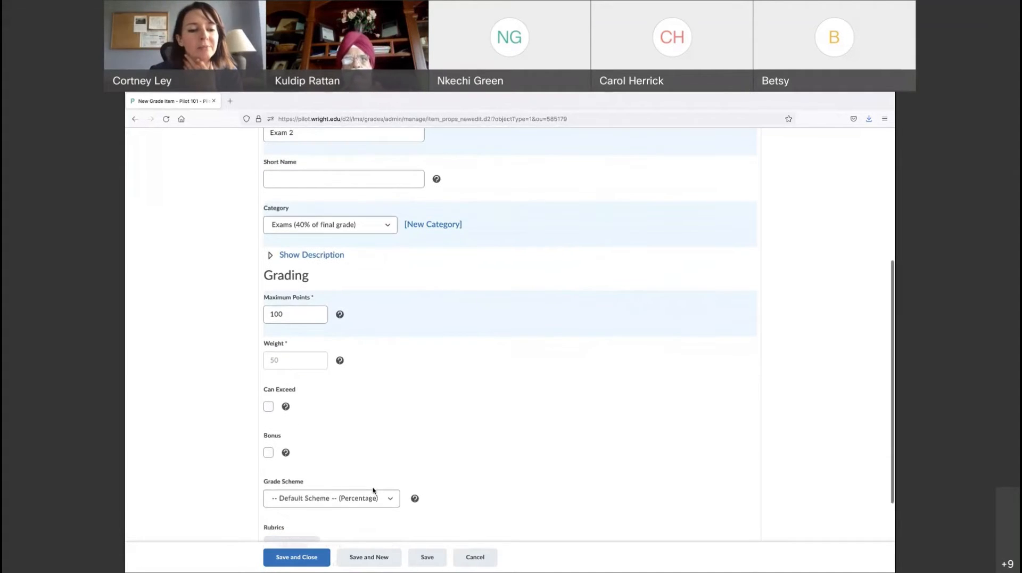
pyautogui.click(301, 556)
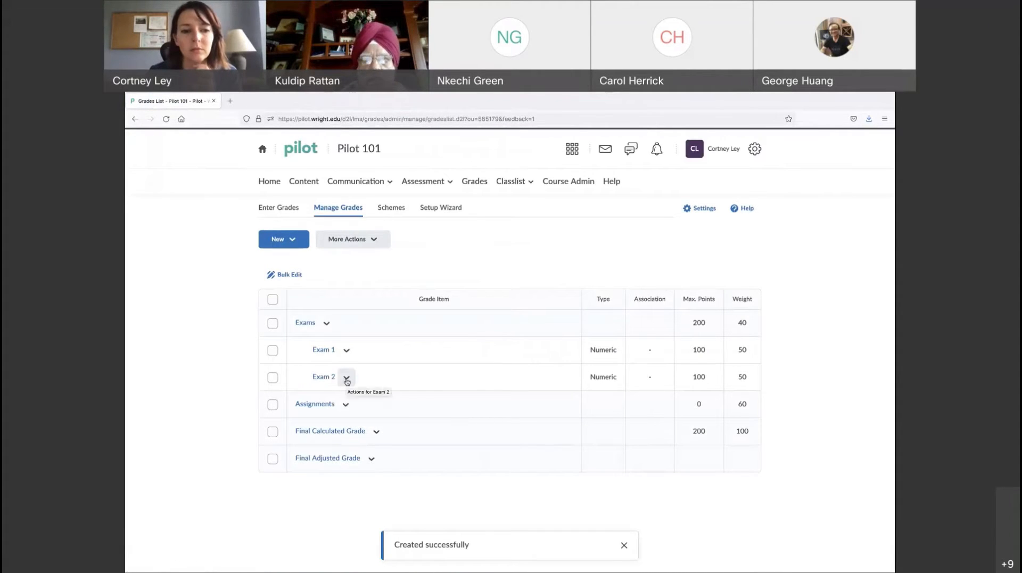
# Step: Open the Exam 2 grade item to review its maximum points and weight, then save and close it
pyautogui.click(326, 378)
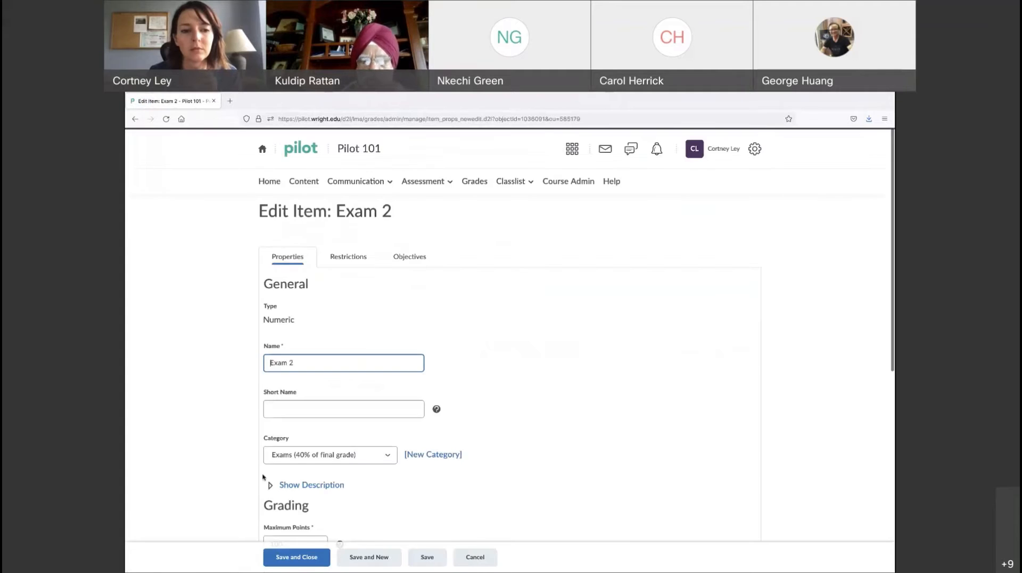
pyautogui.scroll(-5, 329, 381)
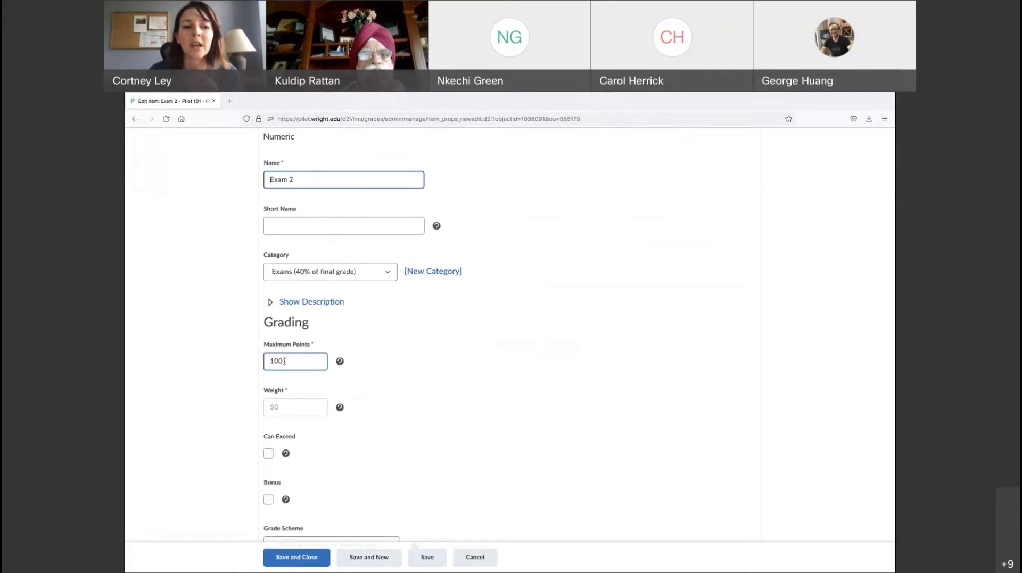
pyautogui.click(285, 361)
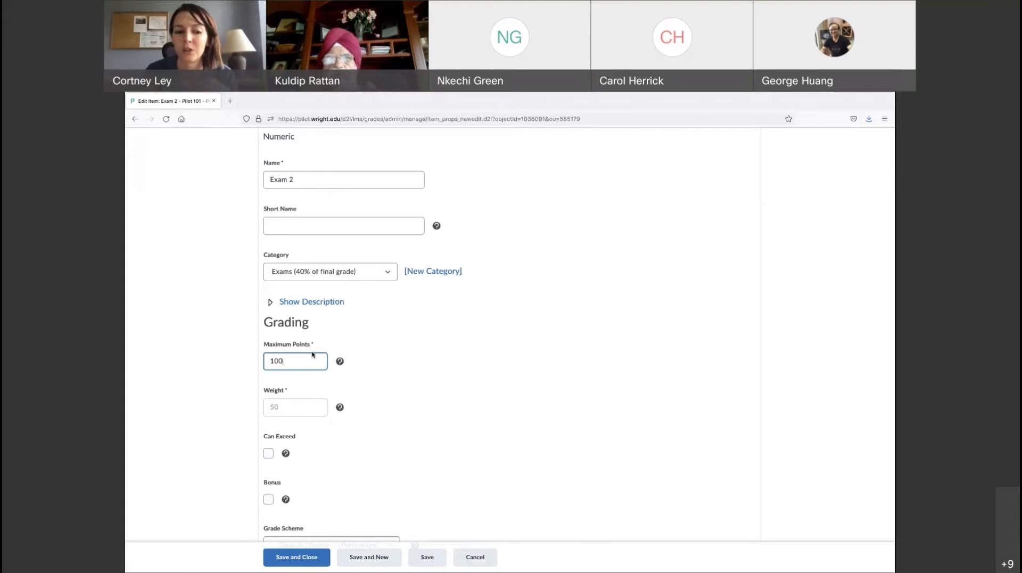
pyautogui.click(291, 563)
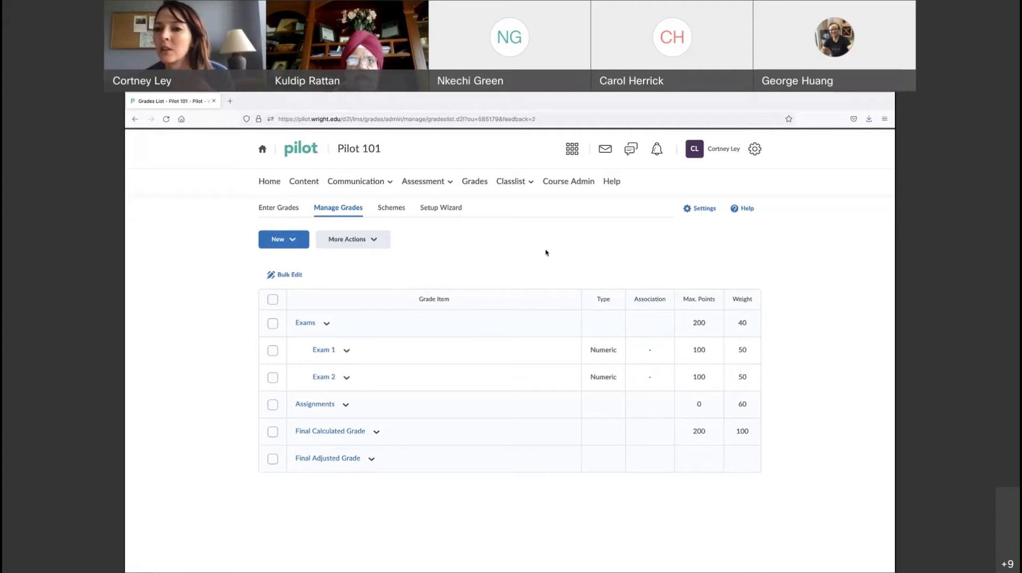
# Step: Reopen the Exam 2 grade item to examine its available categories, keep Exams selected, and leave without saving
pyautogui.click(319, 379)
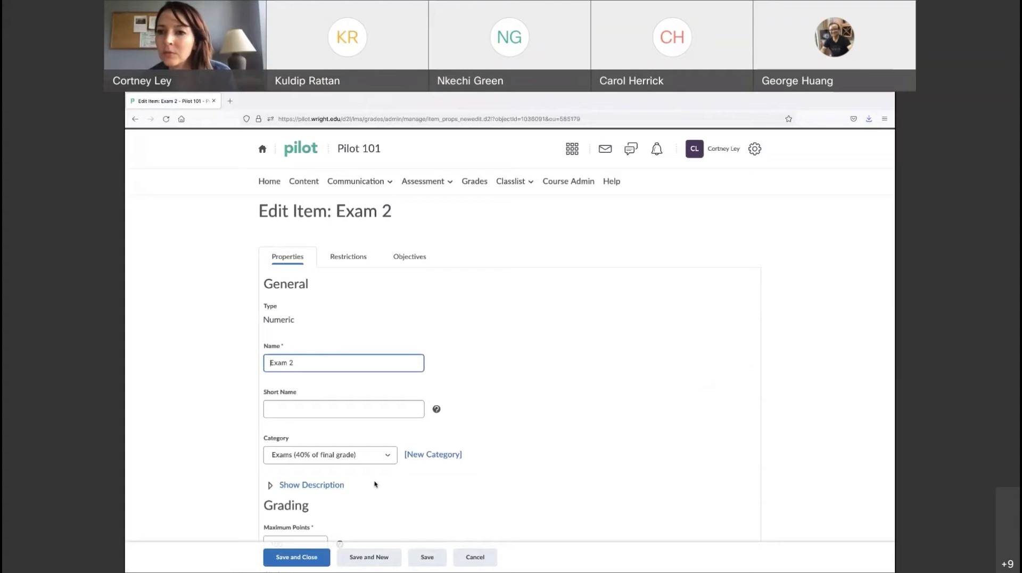
pyautogui.scroll(-1, 375, 482)
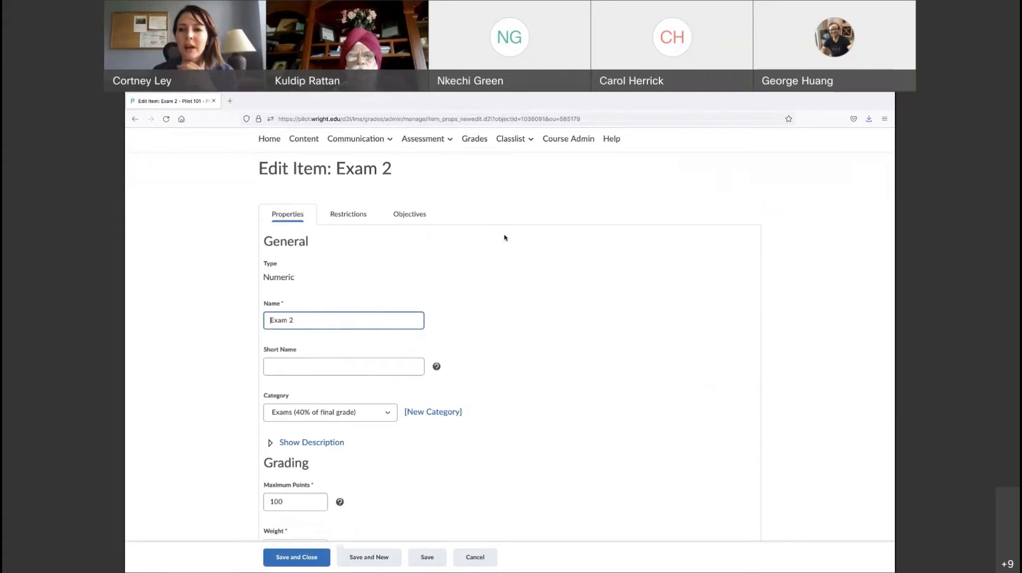
pyautogui.scroll(1, 550, 251)
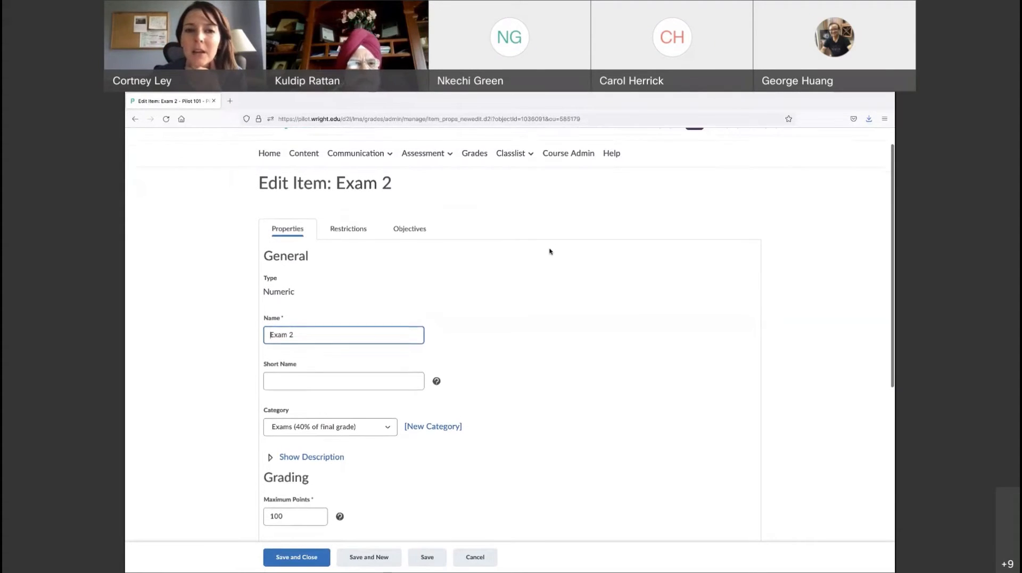
pyautogui.scroll(1, 550, 251)
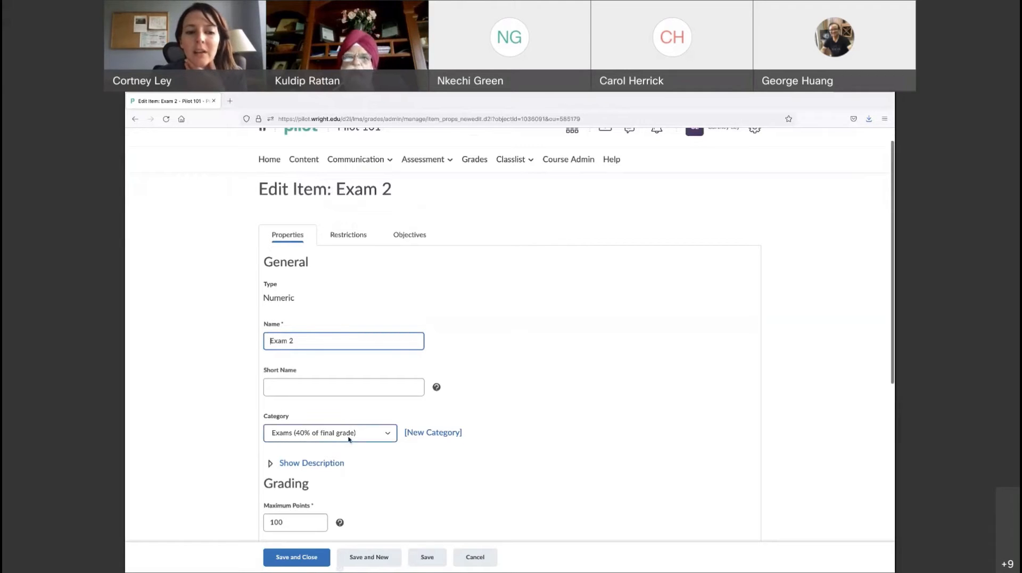
pyautogui.click(366, 434)
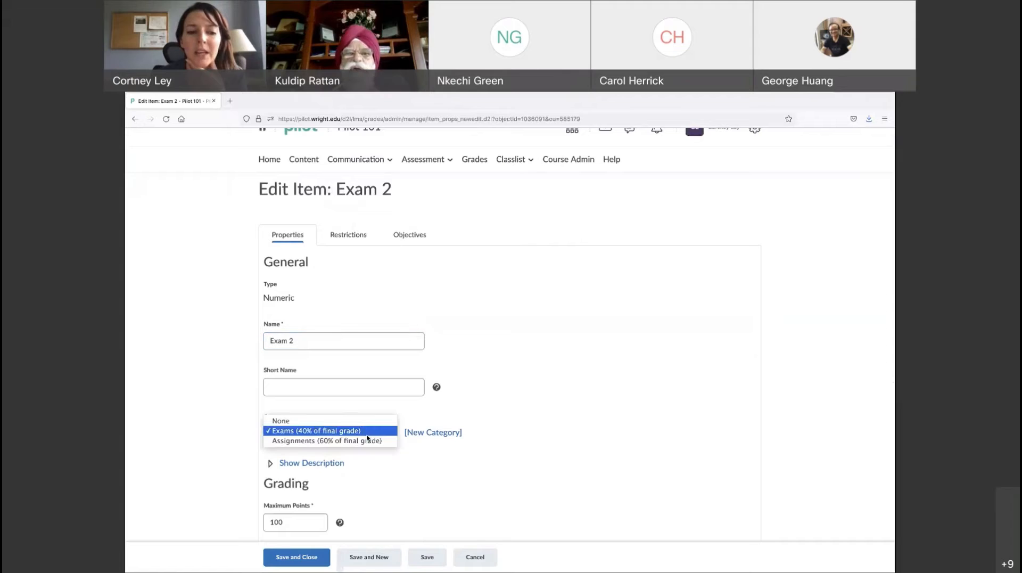
pyautogui.click(359, 432)
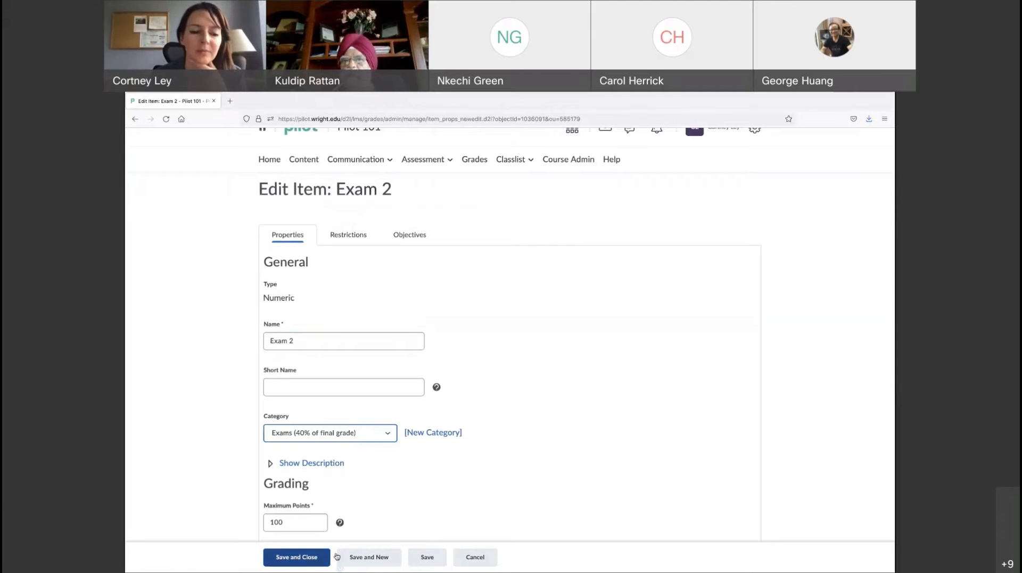
pyautogui.click(483, 556)
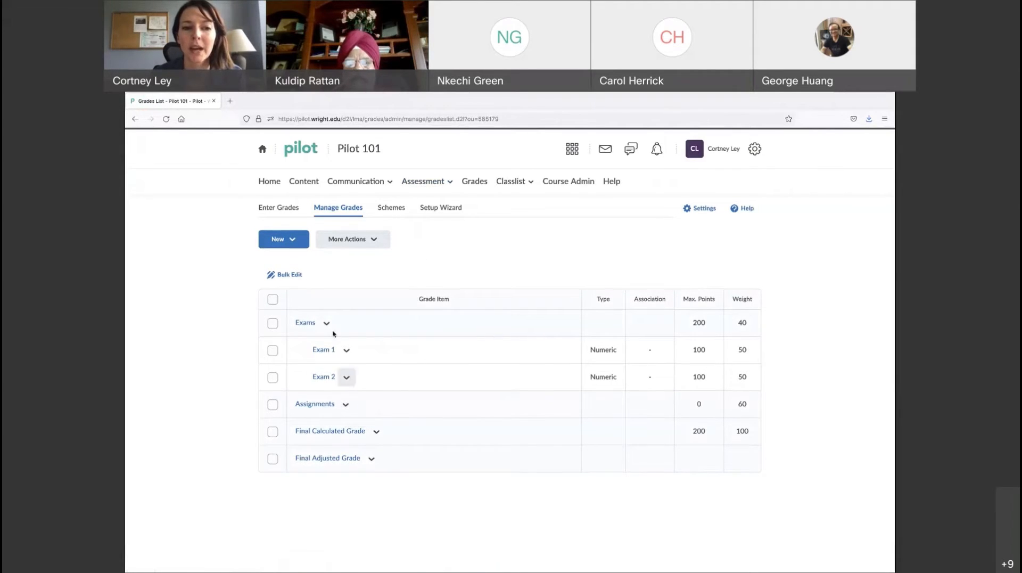
# Step: Start a new numeric grade item named Final Essay and assign it to the Assignments category
pyautogui.click(298, 242)
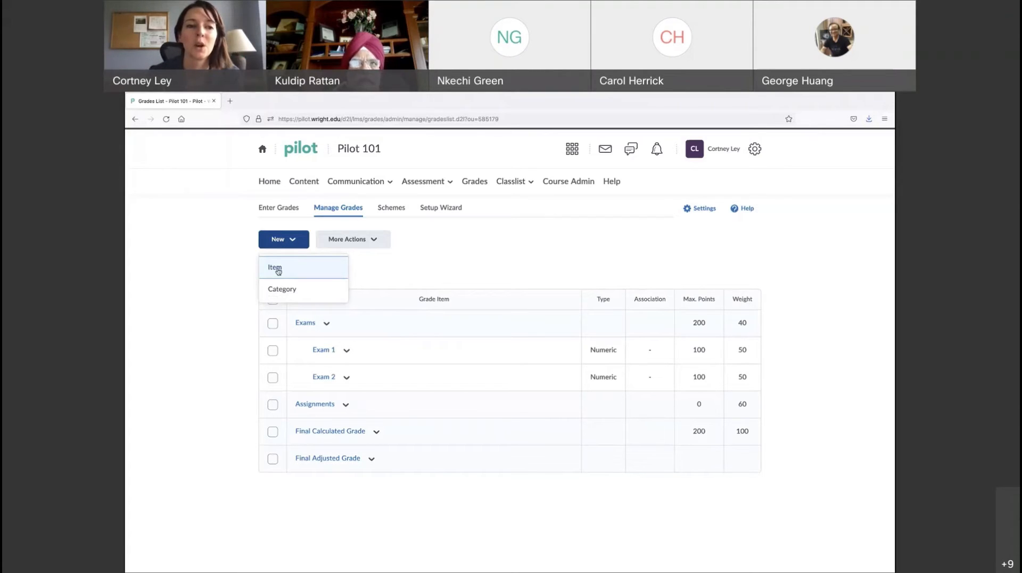
pyautogui.click(275, 268)
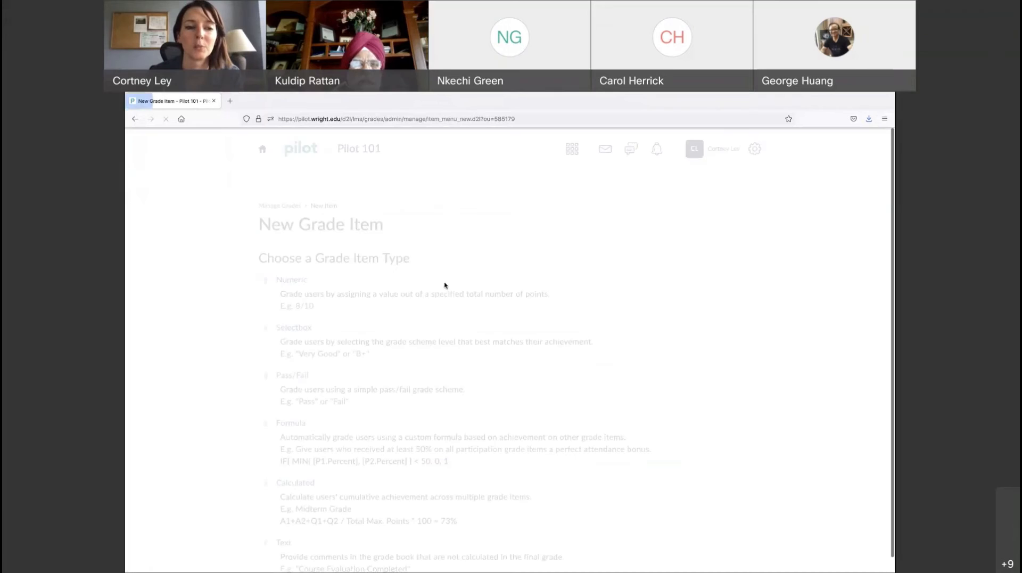
pyautogui.click(290, 279)
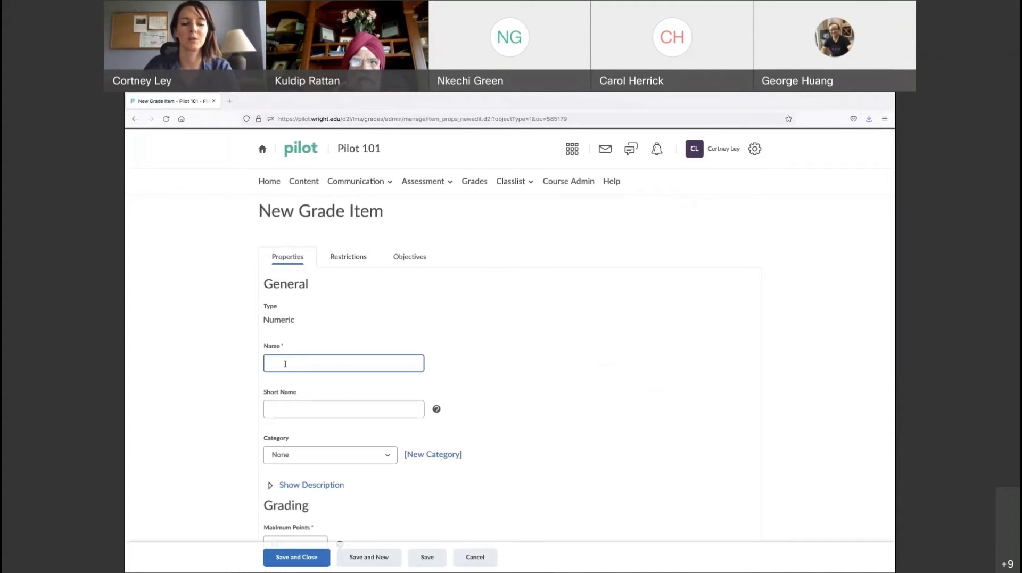
pyautogui.write('D')
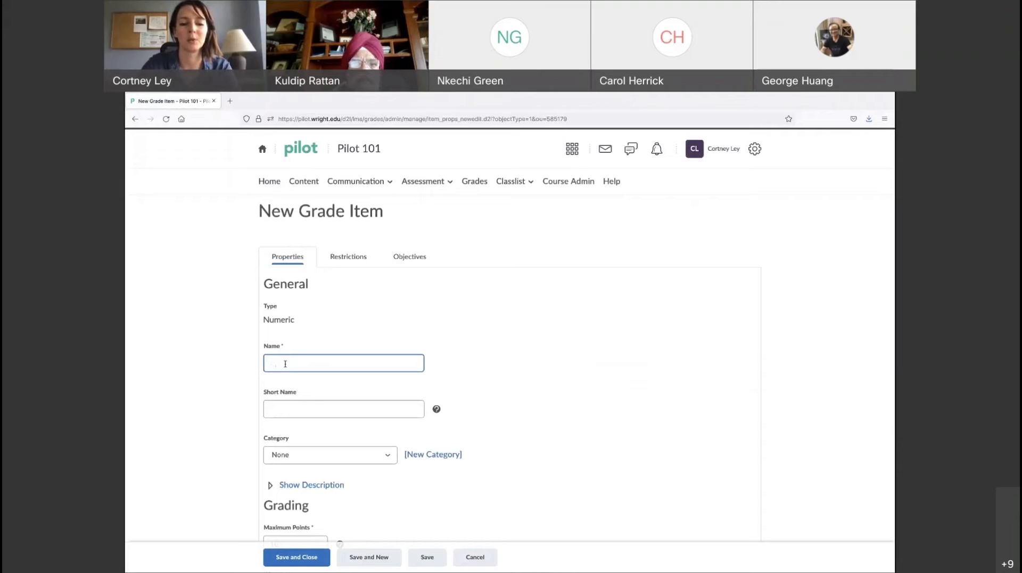
pyautogui.write('Final')
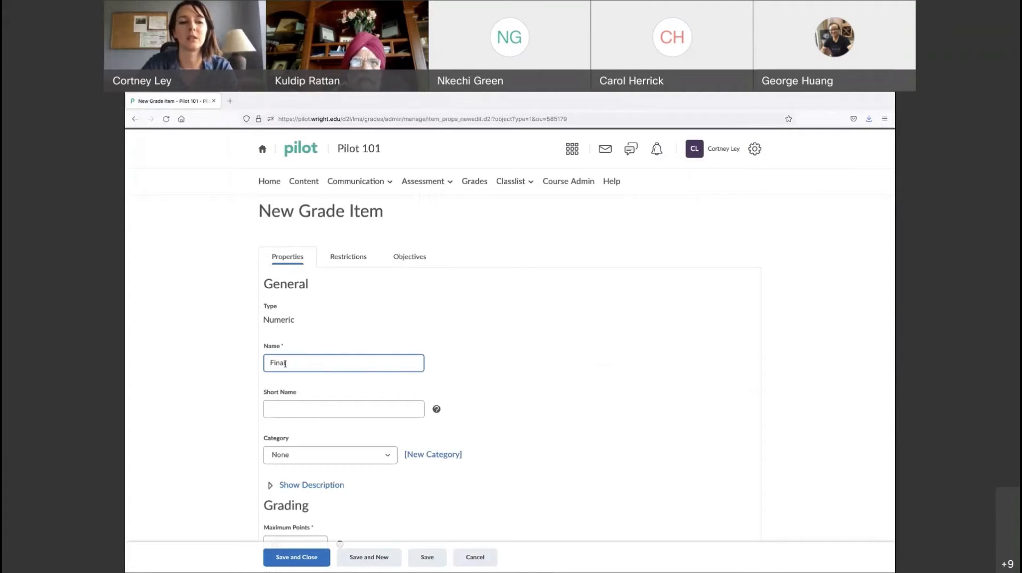
pyautogui.write(' Essay')
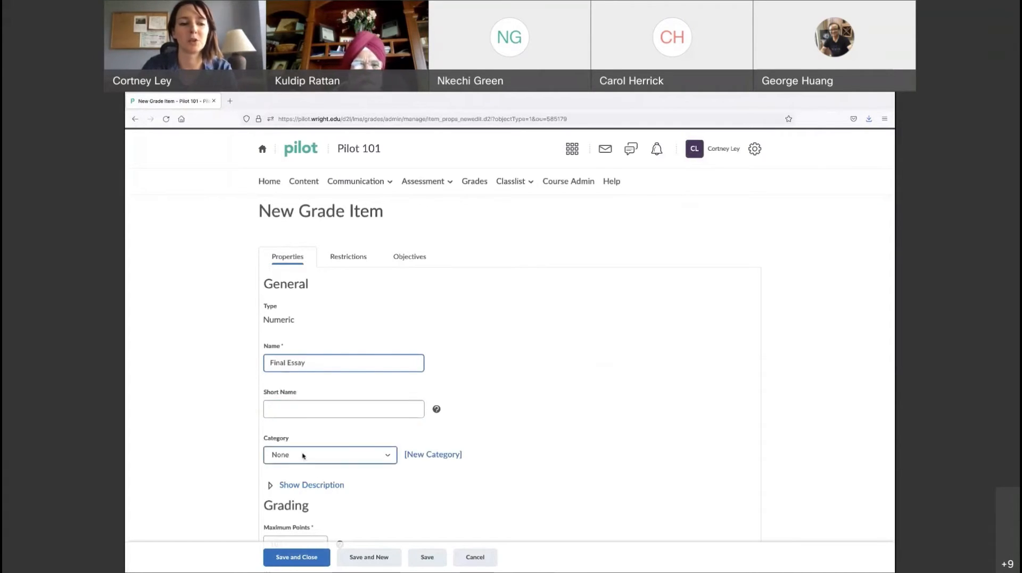
pyautogui.click(315, 456)
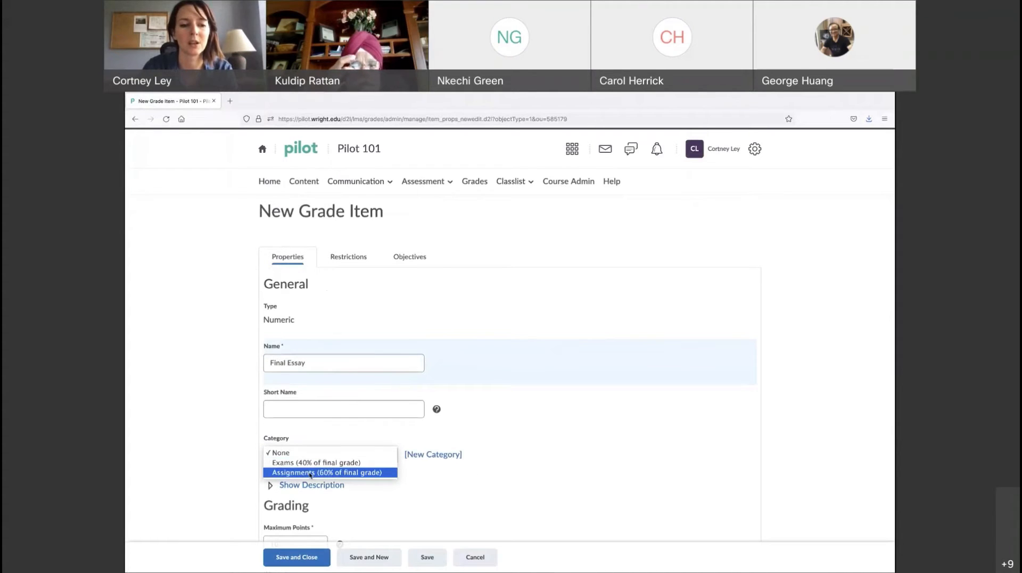
pyautogui.click(311, 473)
# Step: Set Final Essay's maximum points to 75, then save and close the grade item
pyautogui.scroll(-3, 441, 486)
pyautogui.scroll(-1, 262, 360)
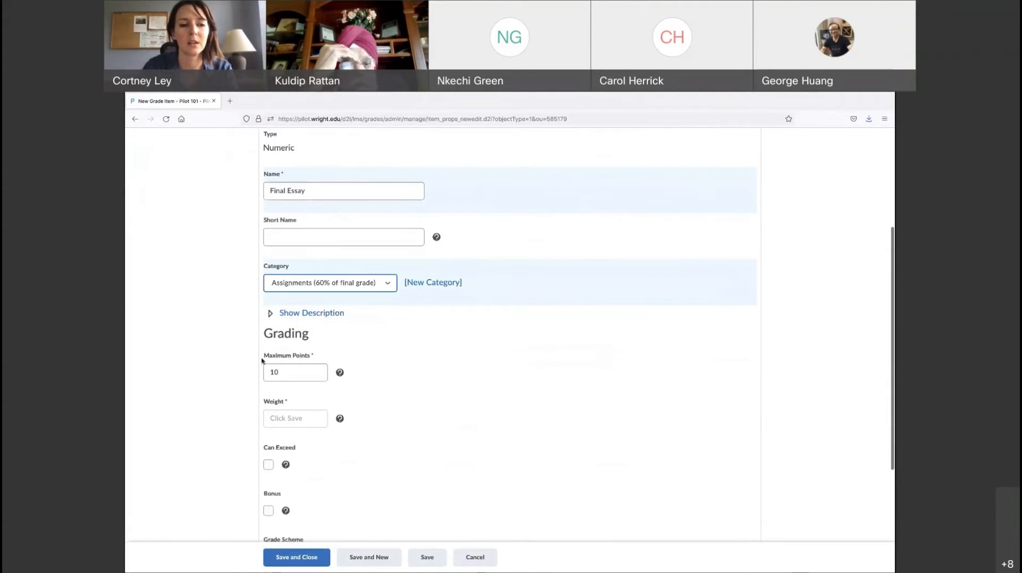
pyautogui.click(288, 371)
pyautogui.press('BackSpace')
pyautogui.press('BackSpace')
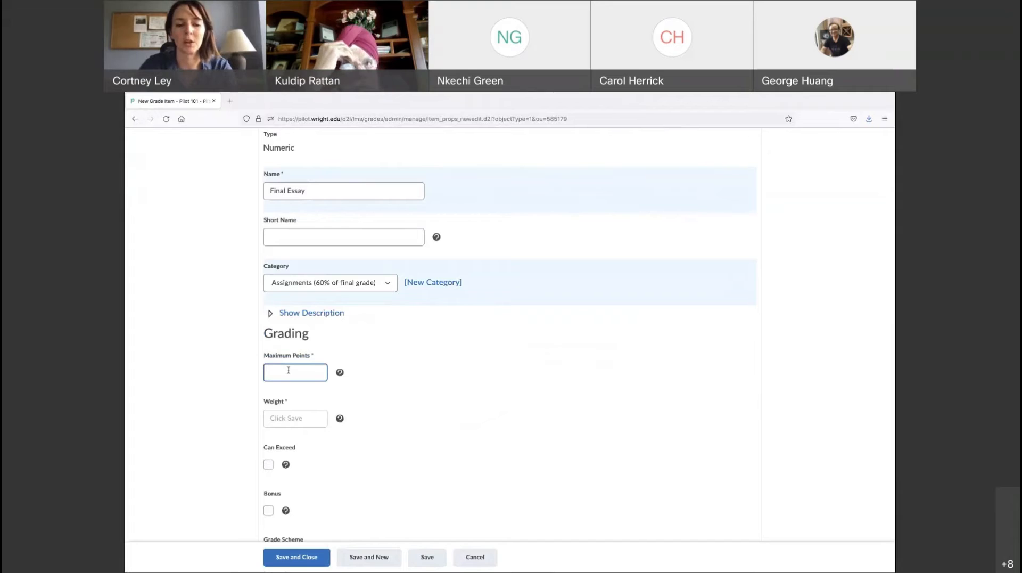
pyautogui.write('75')
pyautogui.scroll(-3, 304, 458)
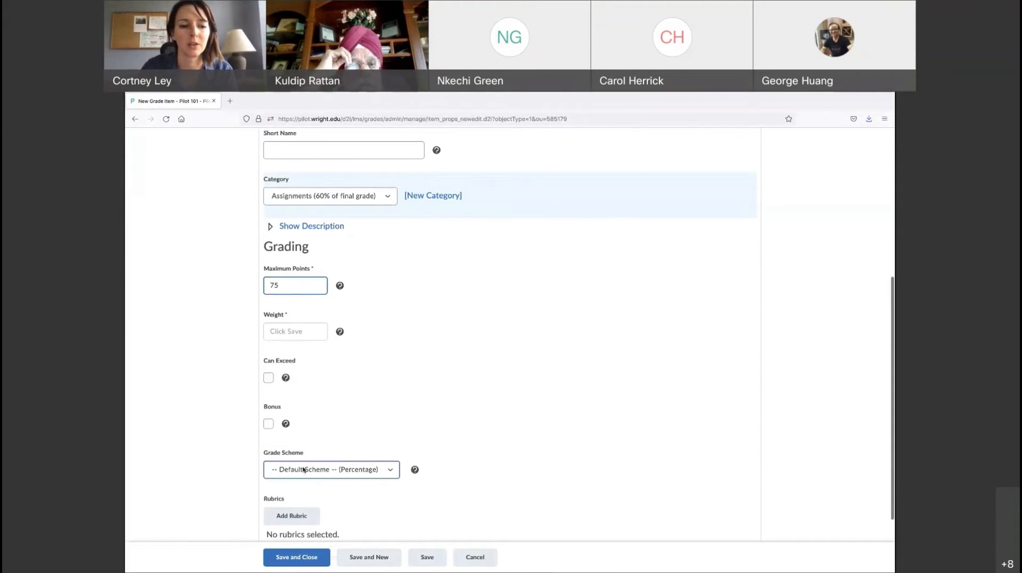
pyautogui.click(314, 565)
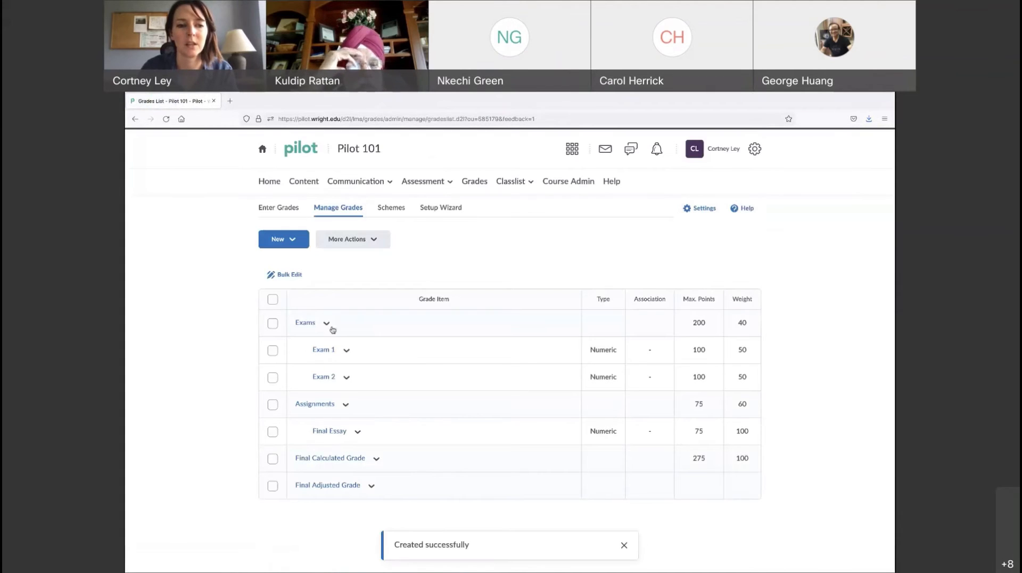
# Step: Start a new numeric grade item named Discussion 1 and assign it to the Assignments category
pyautogui.click(284, 240)
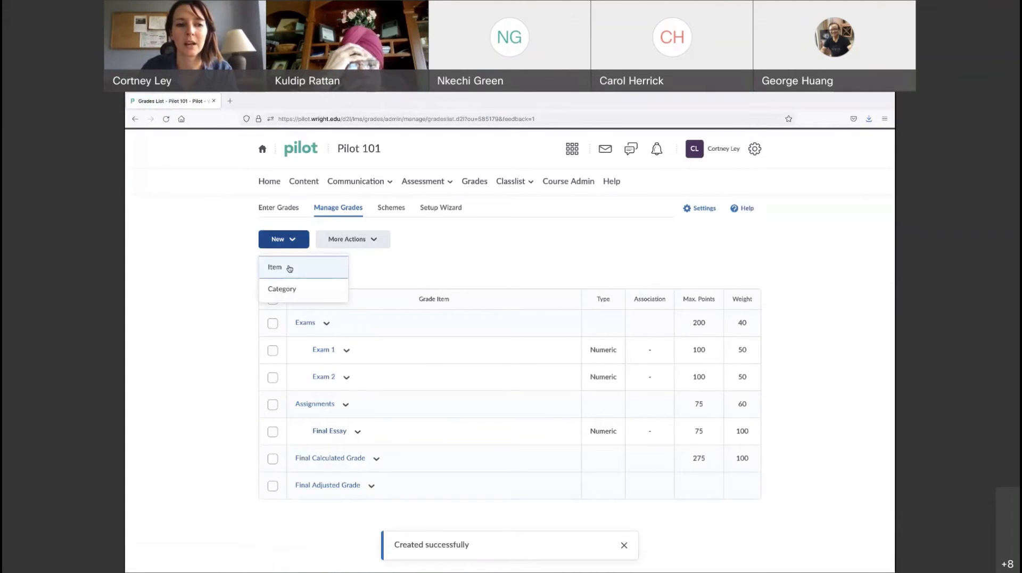
pyautogui.click(289, 269)
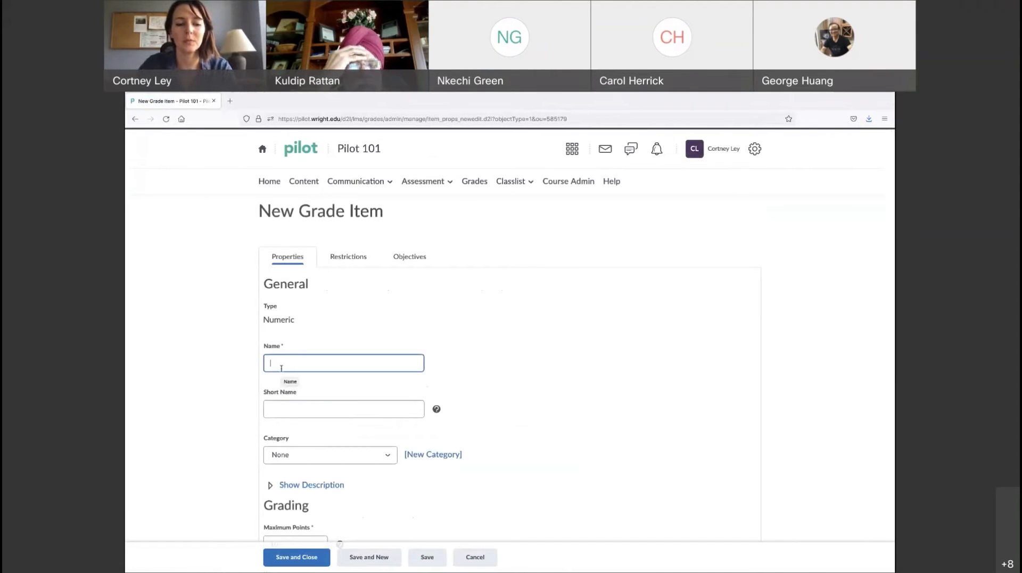
pyautogui.write('Discussion 1')
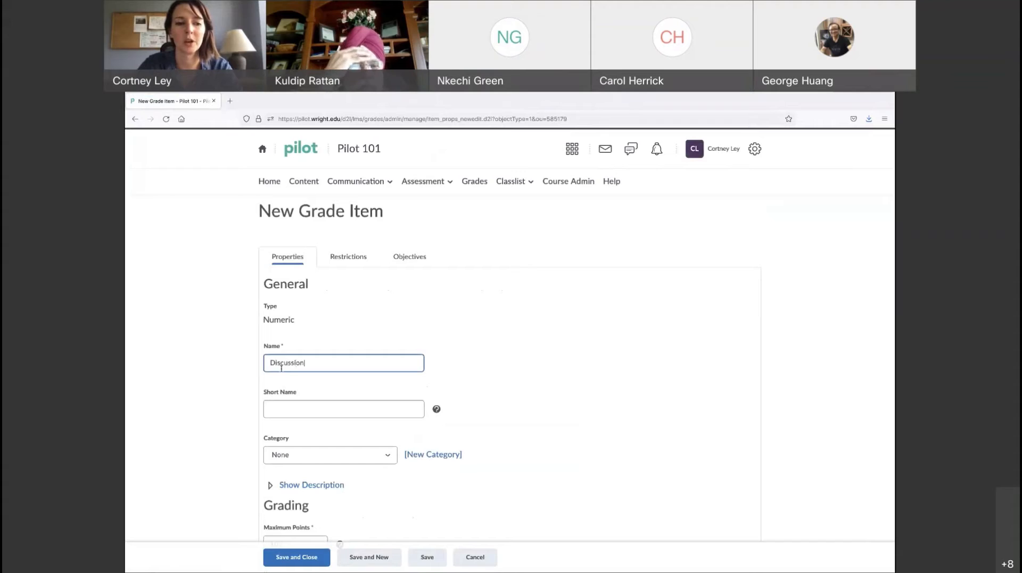
pyautogui.click(378, 461)
pyautogui.click(338, 473)
# Step: Set Discussion 1's maximum points to 15, then save and close the grade item
pyautogui.scroll(-3, 433, 487)
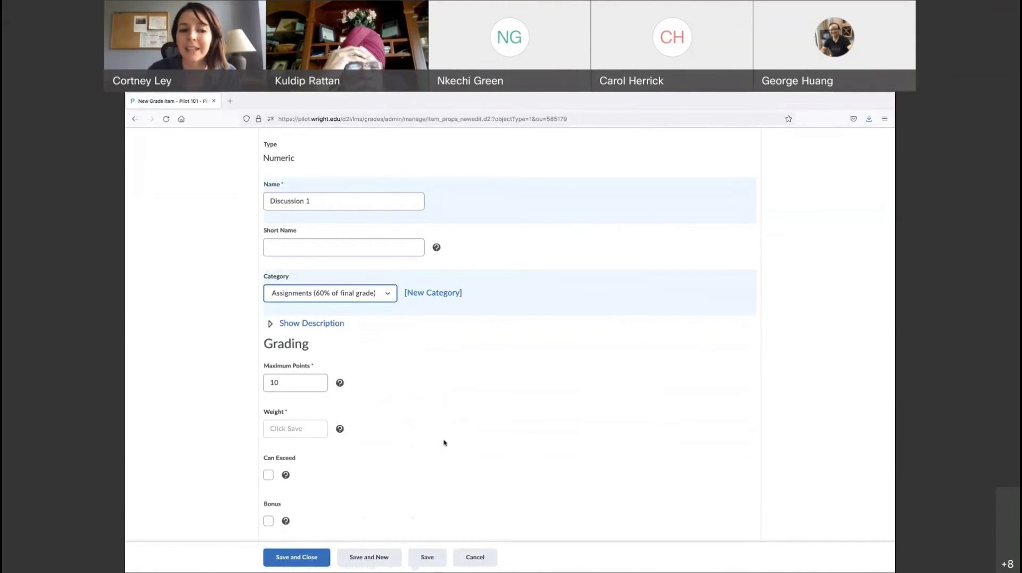
pyautogui.scroll(-1, 444, 443)
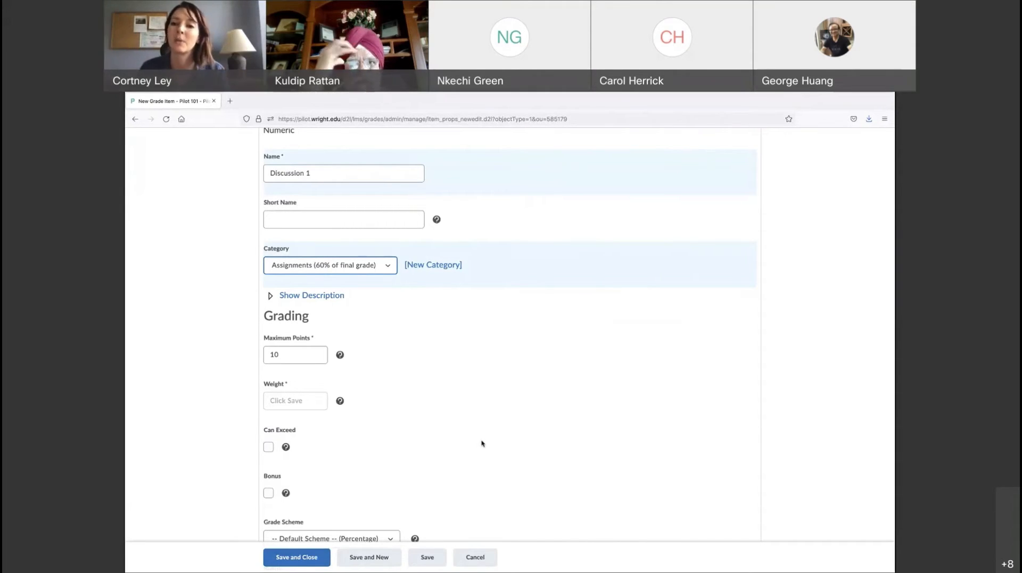
pyautogui.click(287, 355)
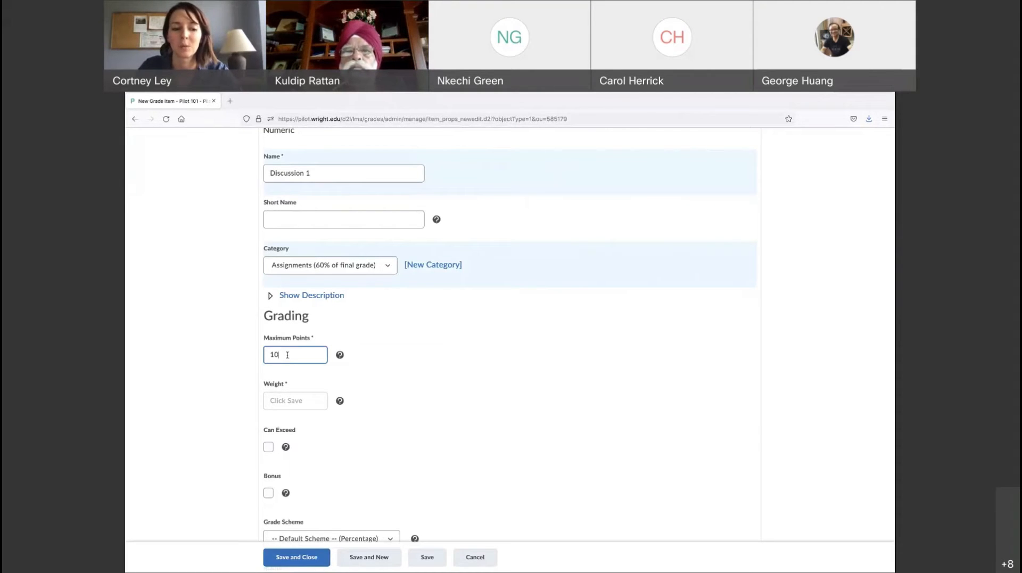
pyautogui.press('BackSpace')
pyautogui.write('5')
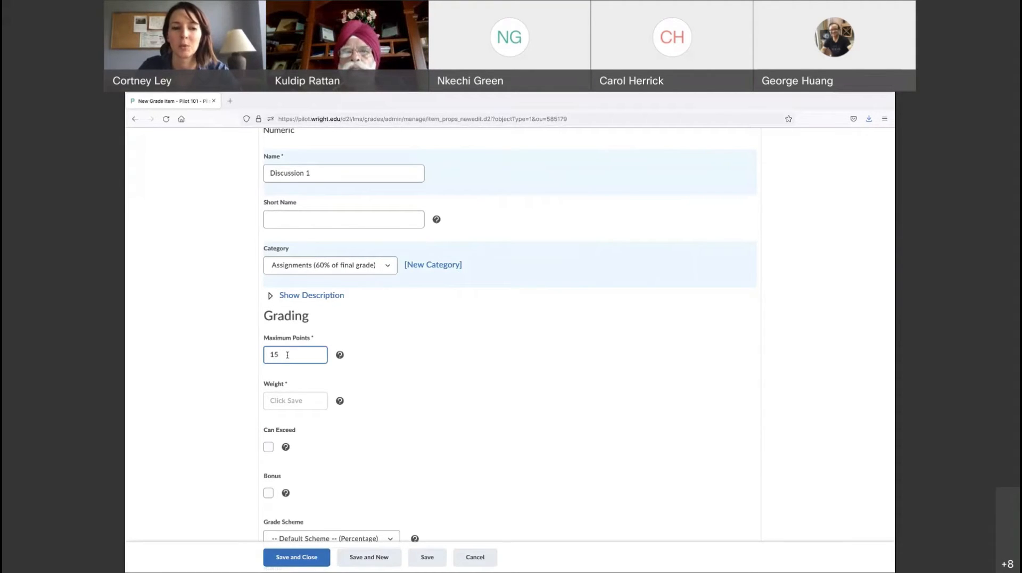
pyautogui.click(296, 559)
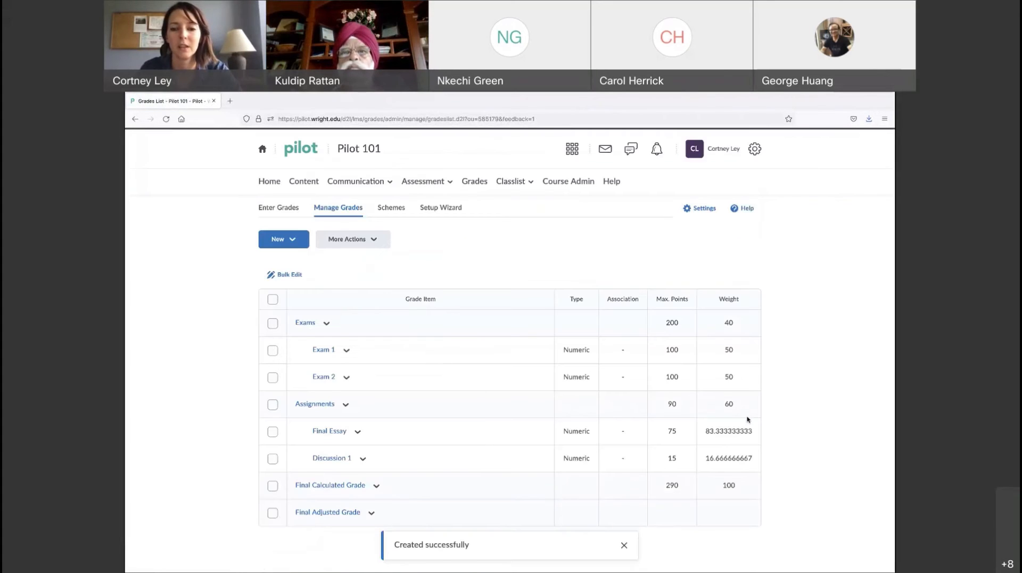
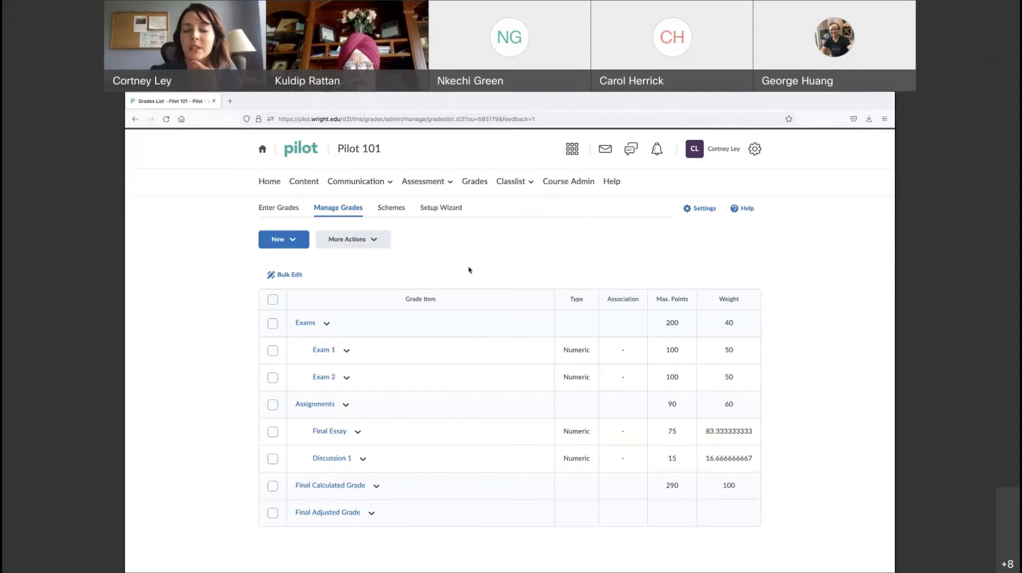
# Step: Start a new numeric grade item named Assignment 2 and assign it to the Assignments category
pyautogui.click(289, 239)
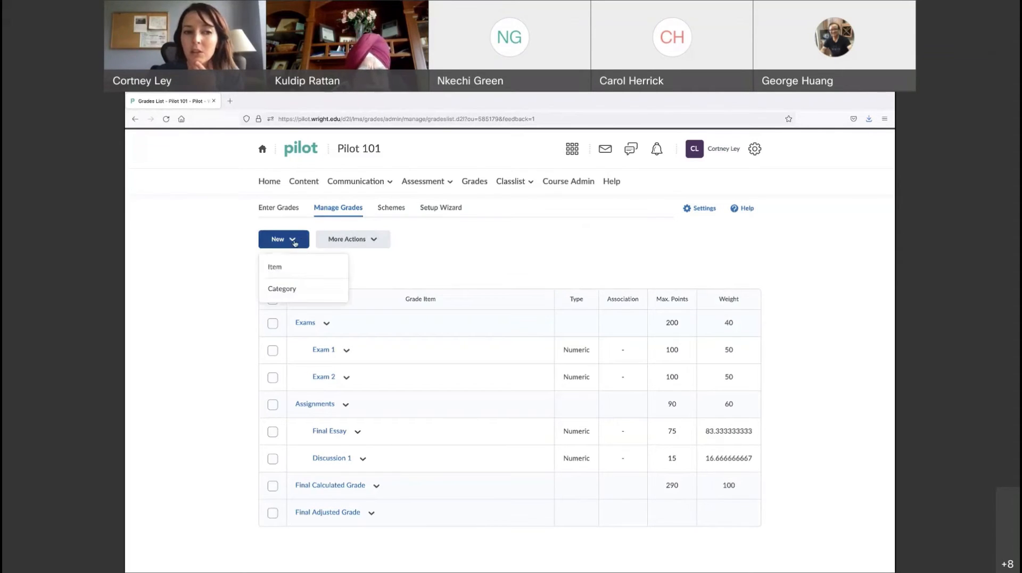
pyautogui.click(284, 269)
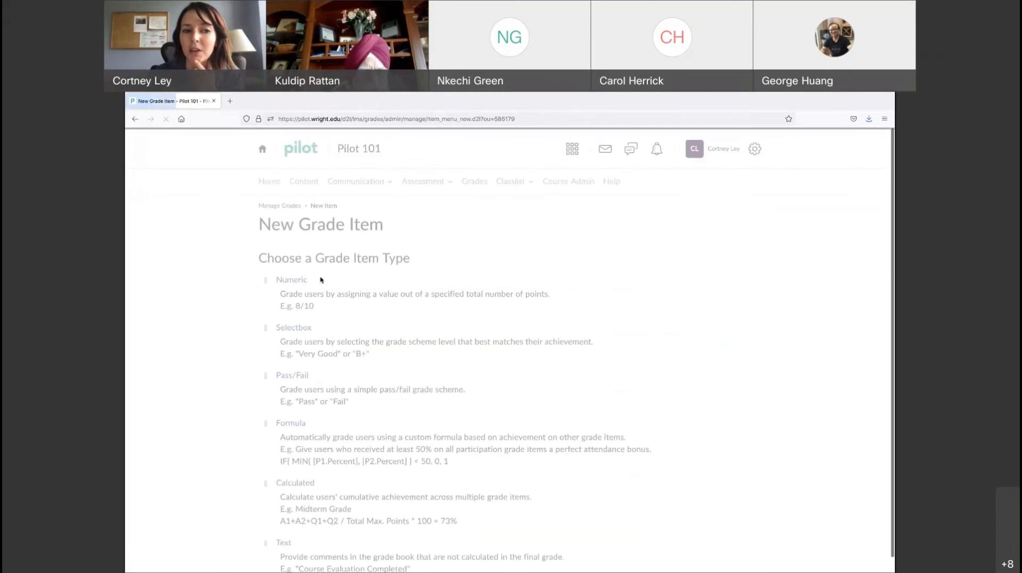
pyautogui.click(289, 282)
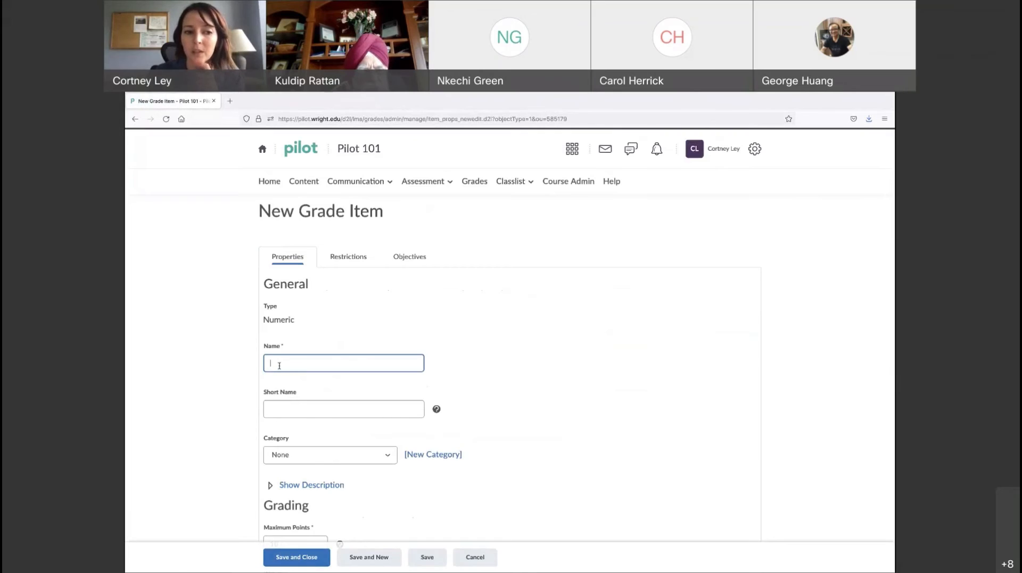
pyautogui.write('Assign')
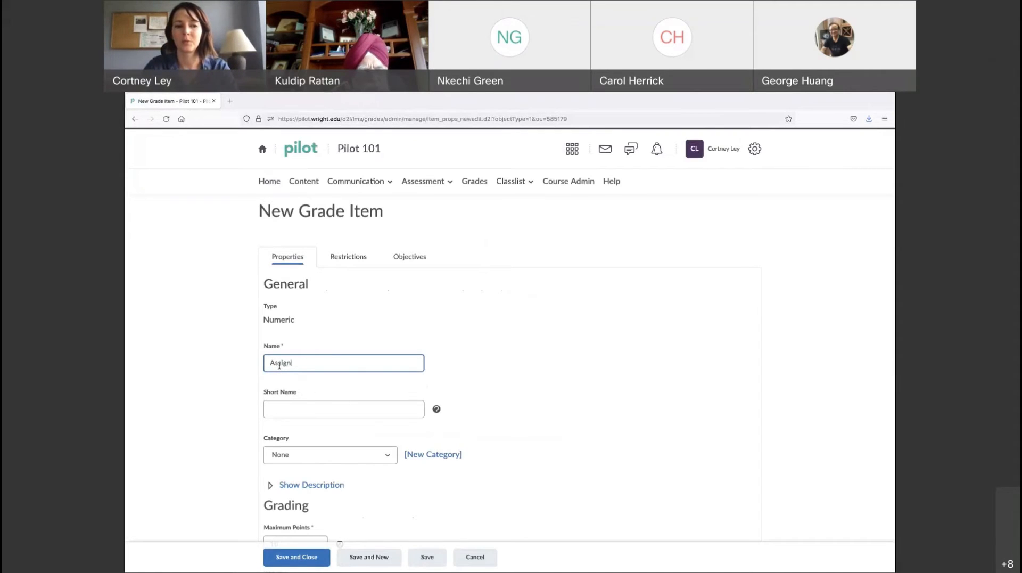
pyautogui.write('ment 2')
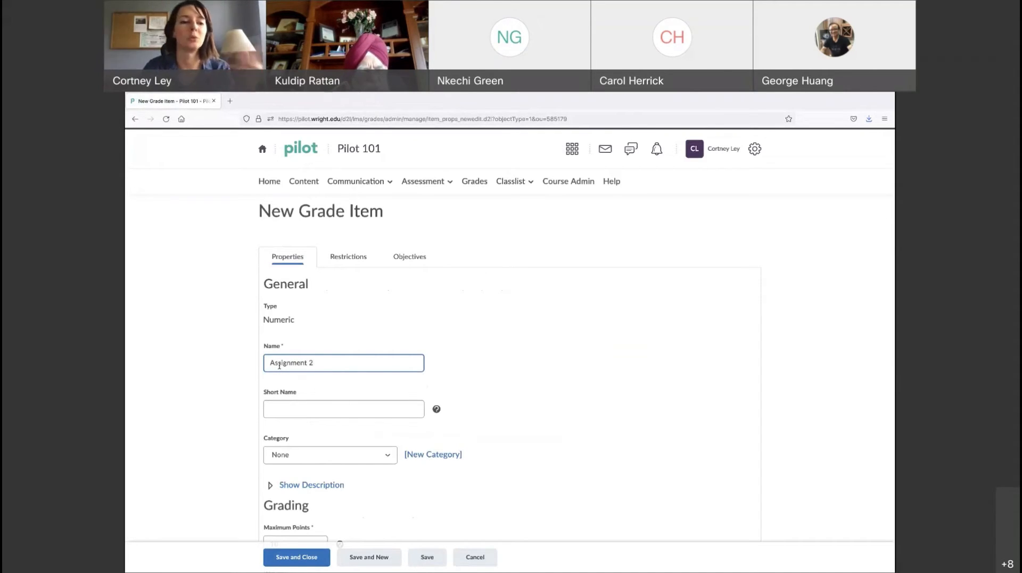
pyautogui.scroll(-1, 384, 485)
pyautogui.scroll(-3, 384, 486)
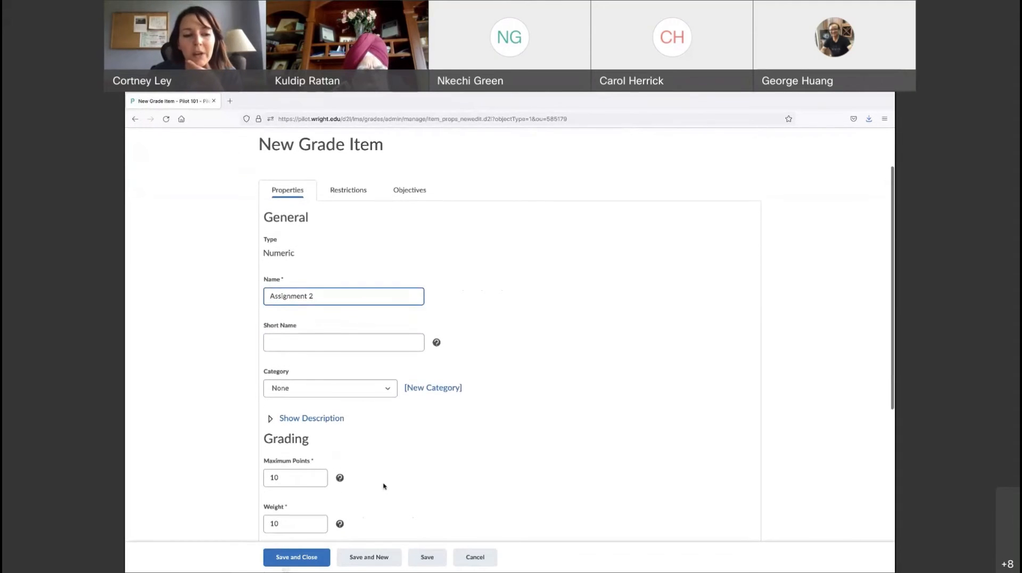
pyautogui.click(382, 346)
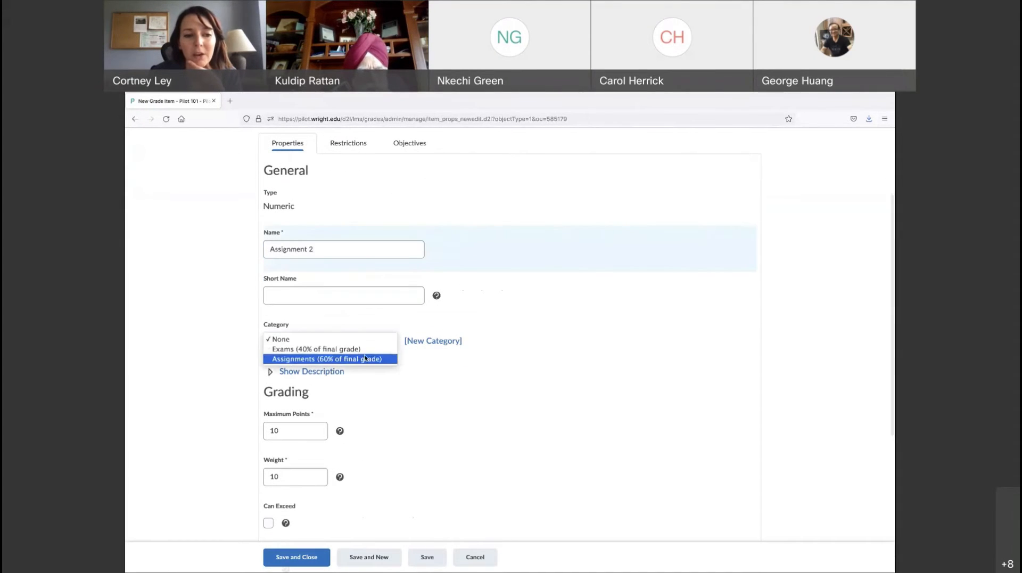
pyautogui.click(347, 359)
# Step: Keep Assignment 2's maximum points at 10, then save and close the grade item
pyautogui.click(286, 431)
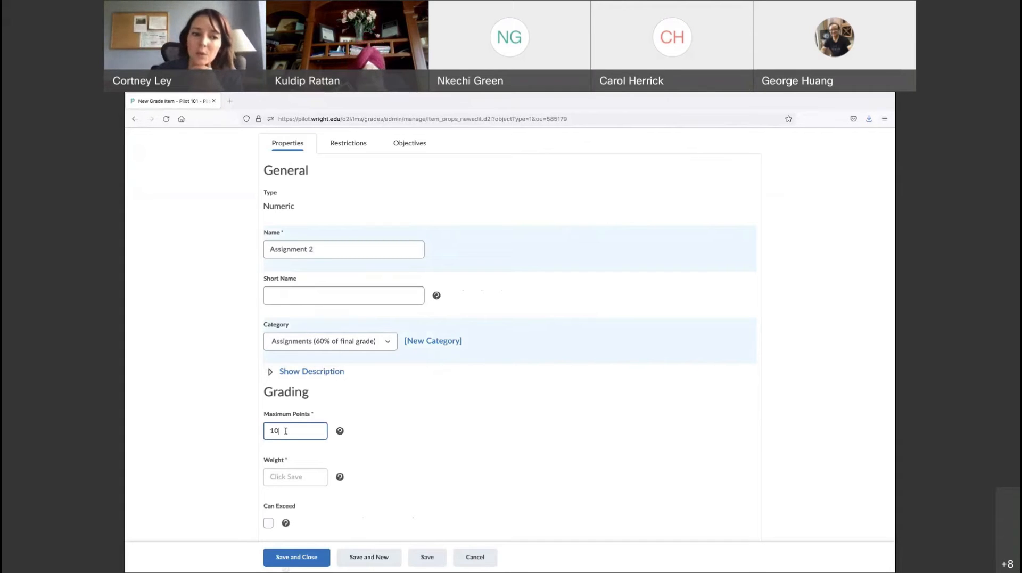
pyautogui.scroll(-1, 433, 473)
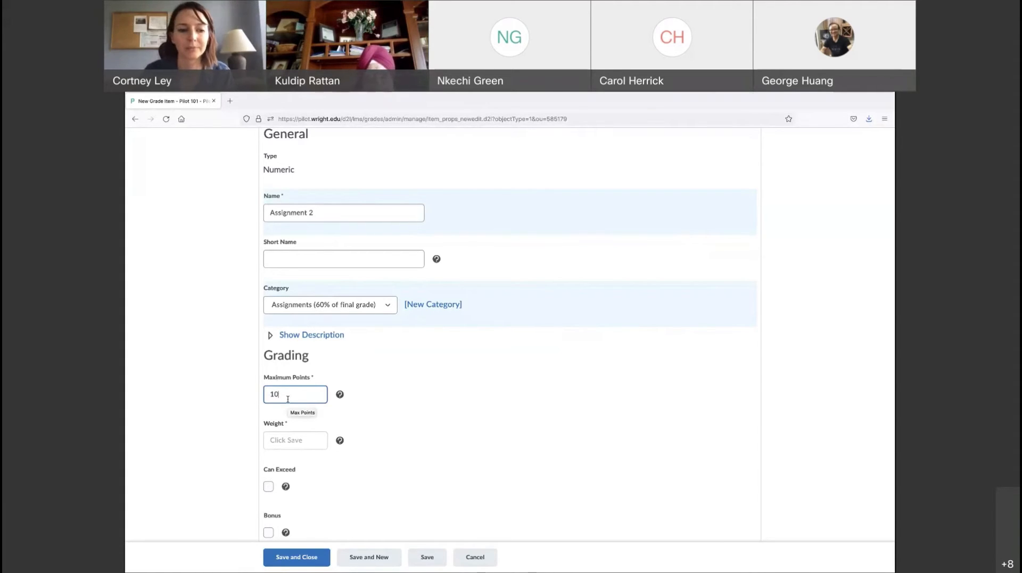
pyautogui.click(301, 557)
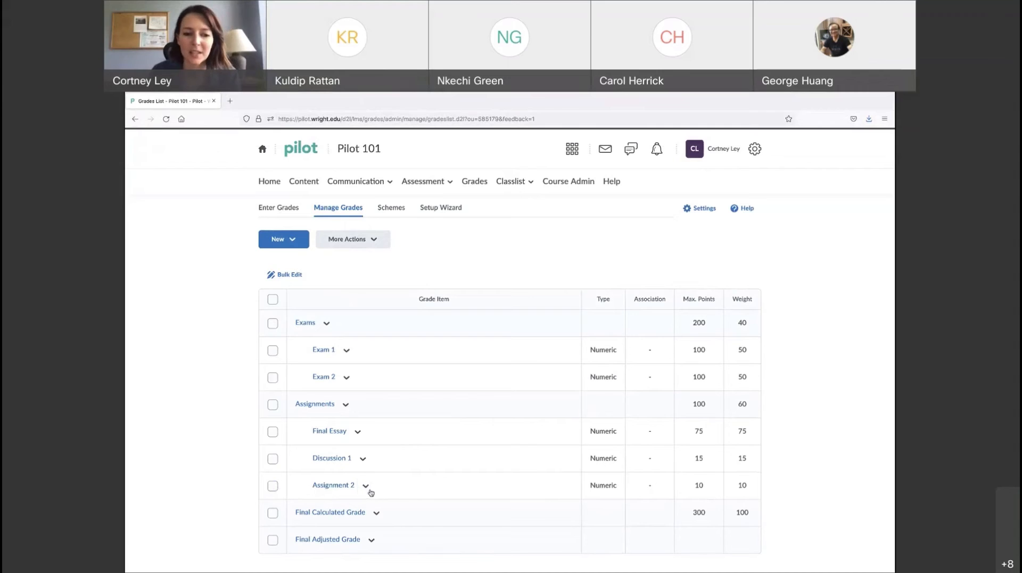
# Step: Delete the Assignment 2 grade item from the grade book and confirm the deletion
pyautogui.click(272, 485)
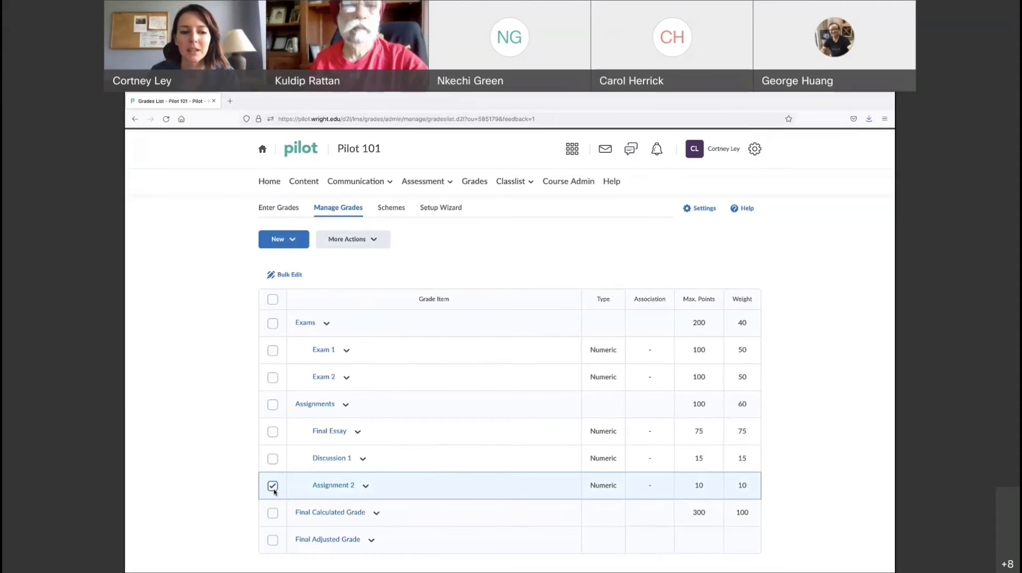
pyautogui.click(373, 240)
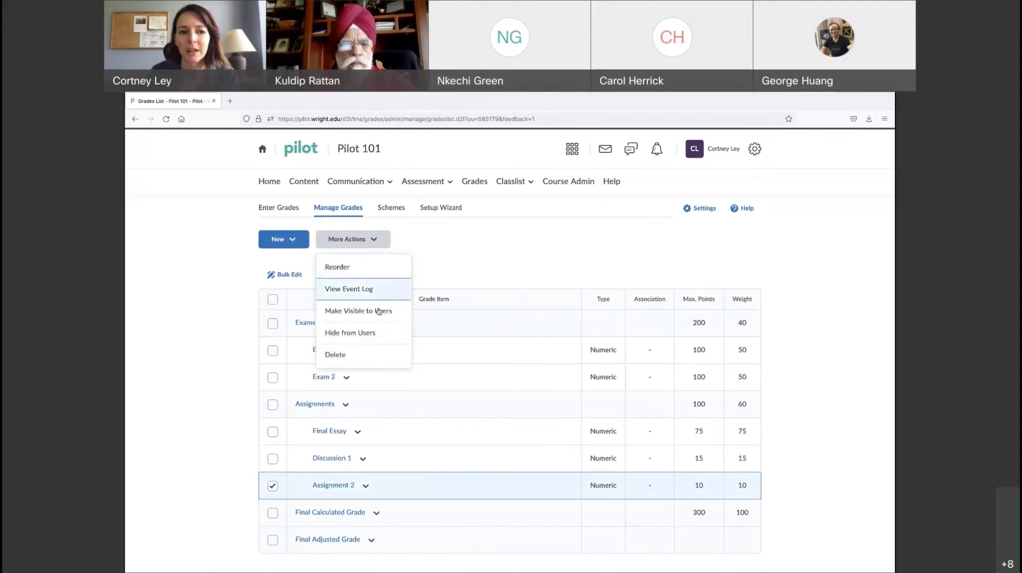
pyautogui.click(339, 360)
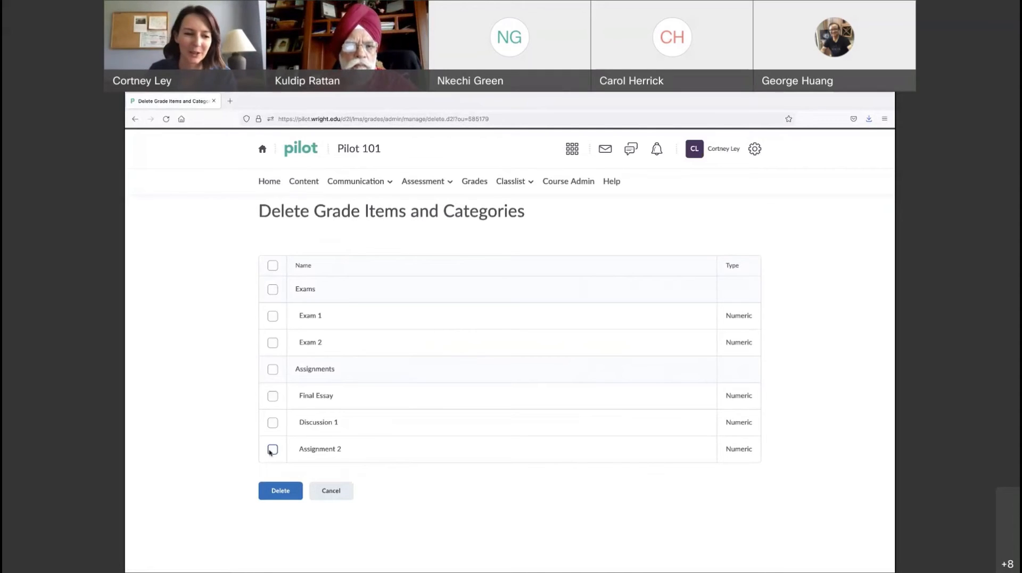
pyautogui.click(272, 449)
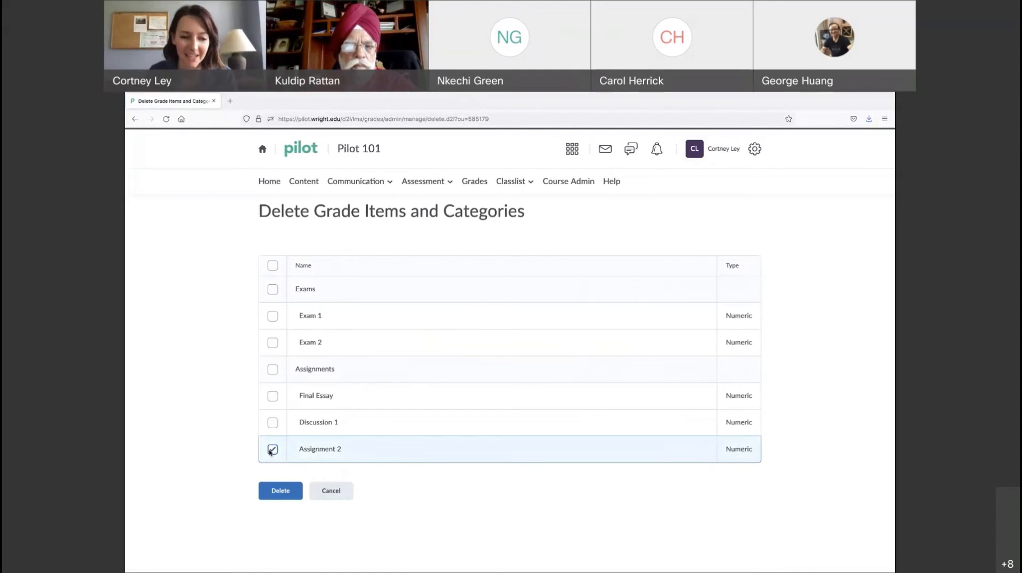
pyautogui.click(288, 498)
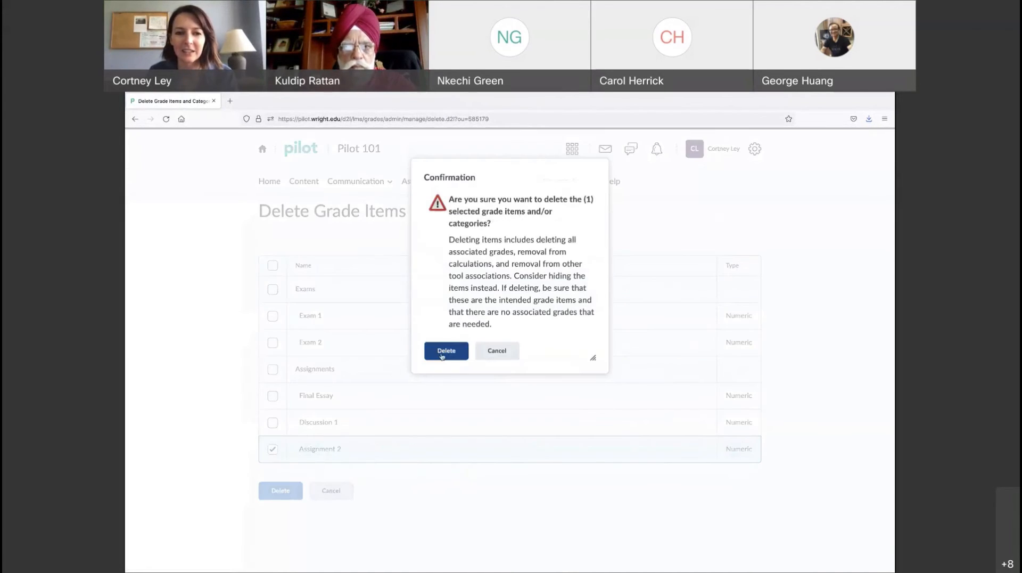
pyautogui.click(446, 349)
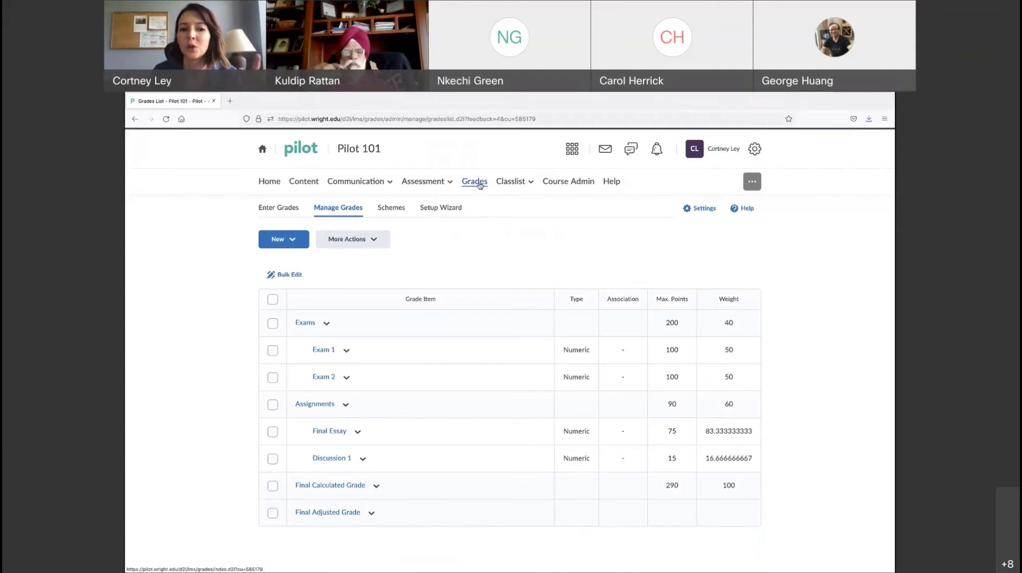
# Step: Open the Exam 1 quiz's assessment settings and allow attempts to be set as graded immediately upon completion
pyautogui.click(423, 181)
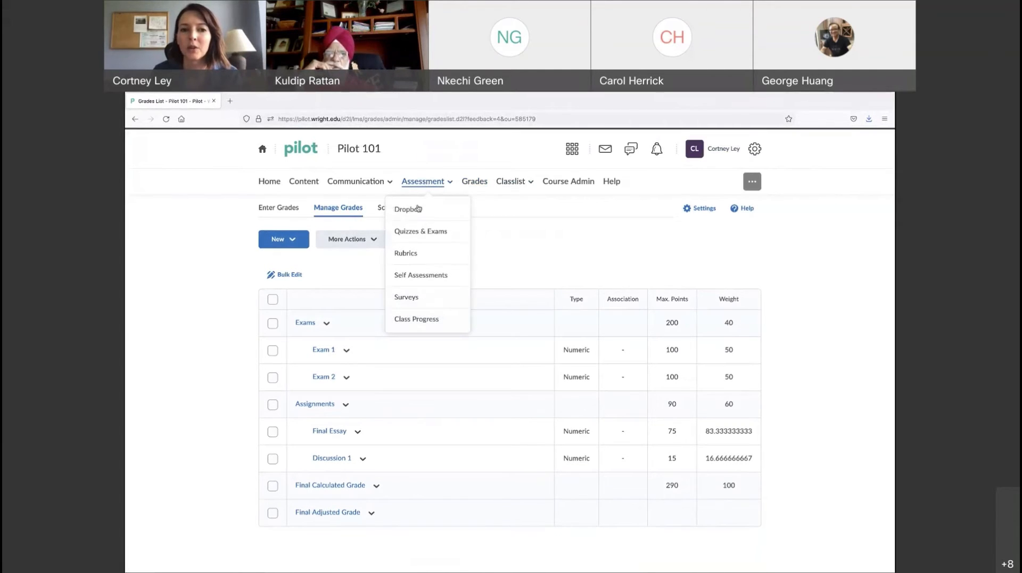
pyautogui.click(418, 233)
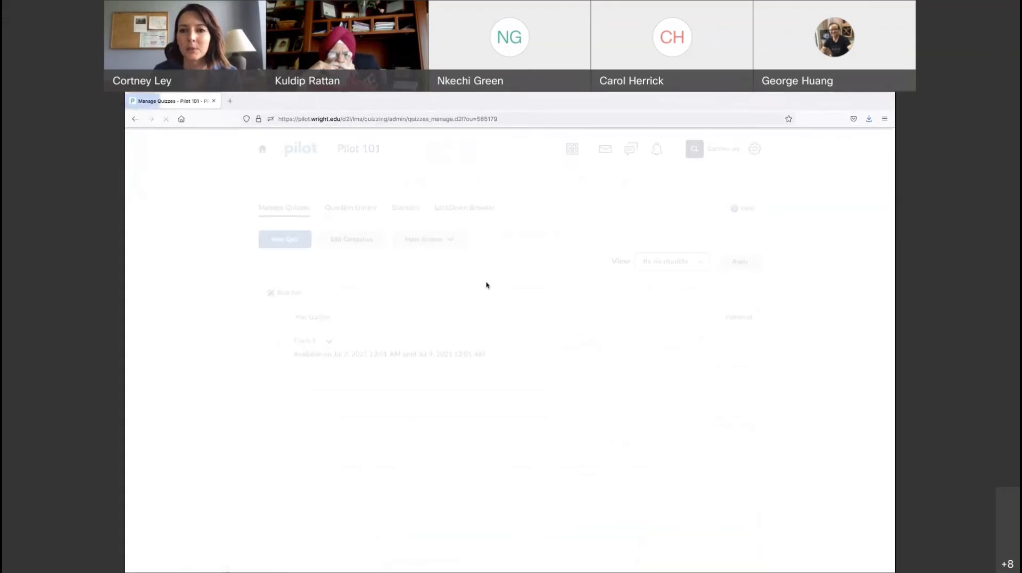
pyautogui.click(308, 345)
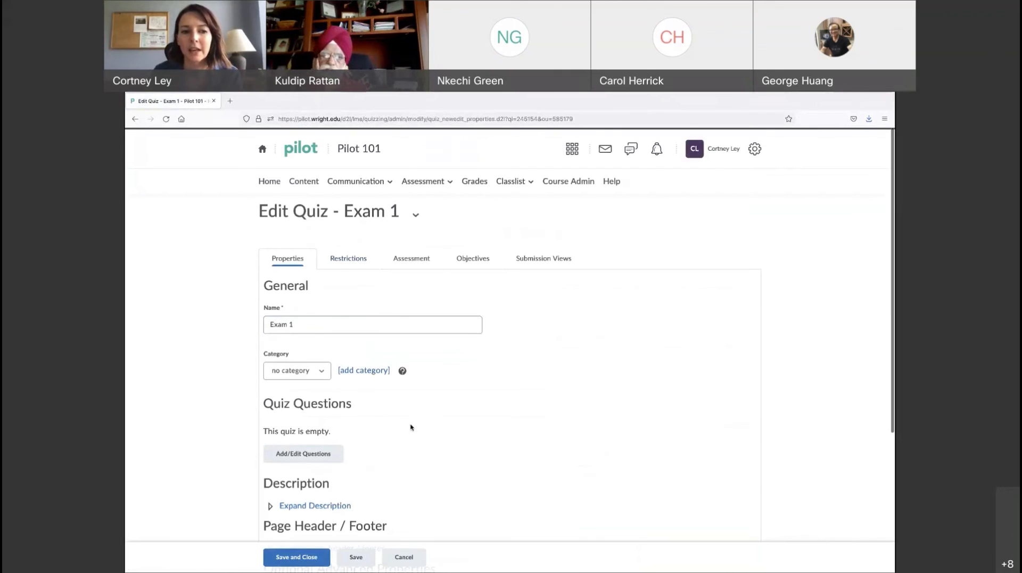
pyautogui.click(411, 260)
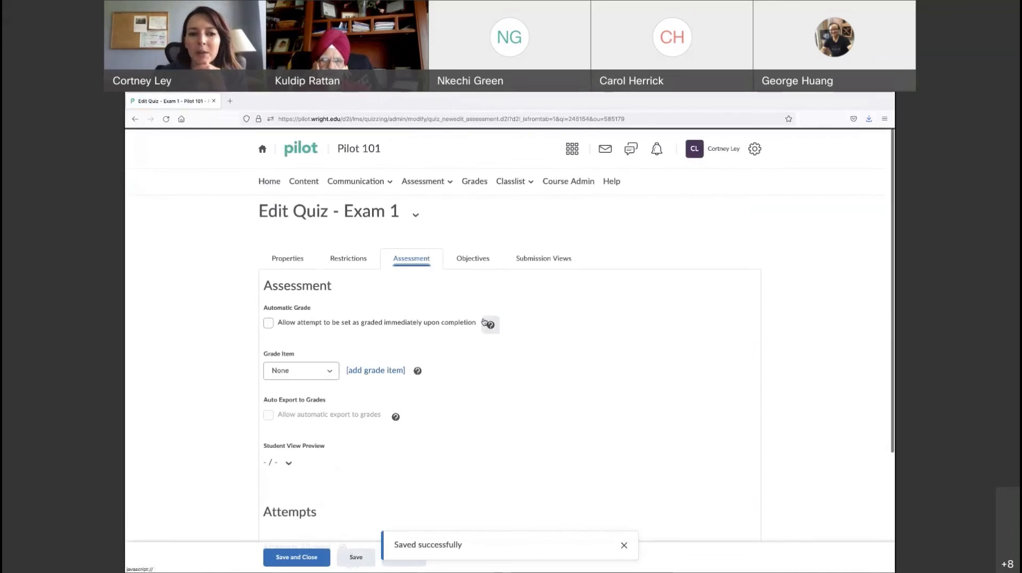
pyautogui.scroll(-1, 231, 360)
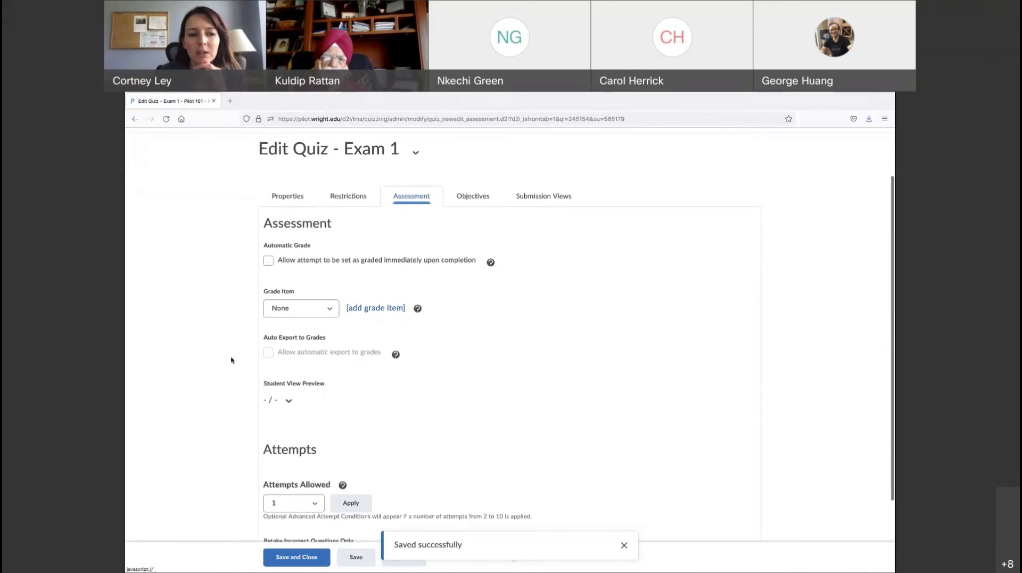
pyautogui.click(268, 261)
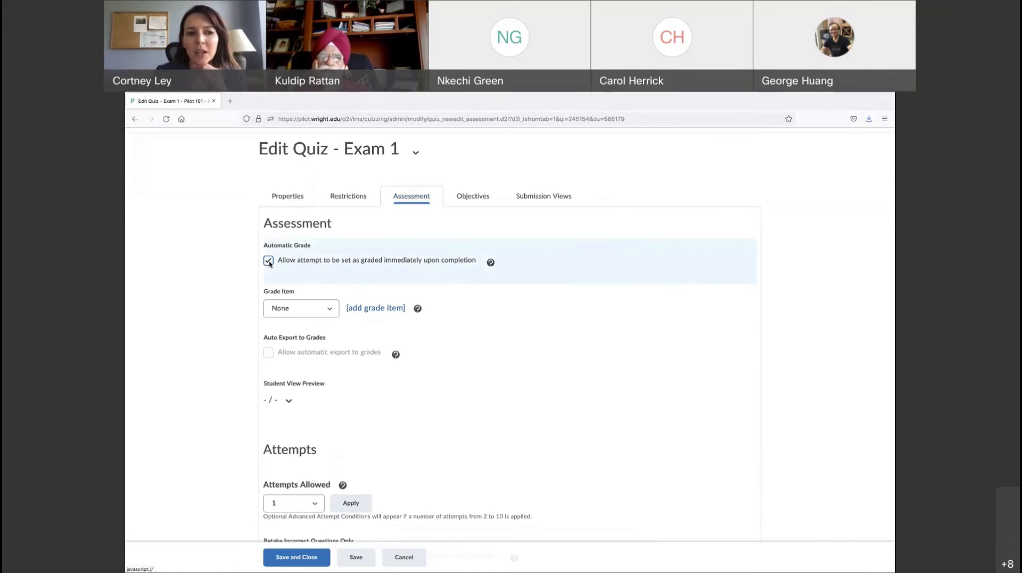
# Step: Link the quiz to the Exam 1 grade item with automatic export to grades allowed, then save and close the quiz
pyautogui.click(332, 309)
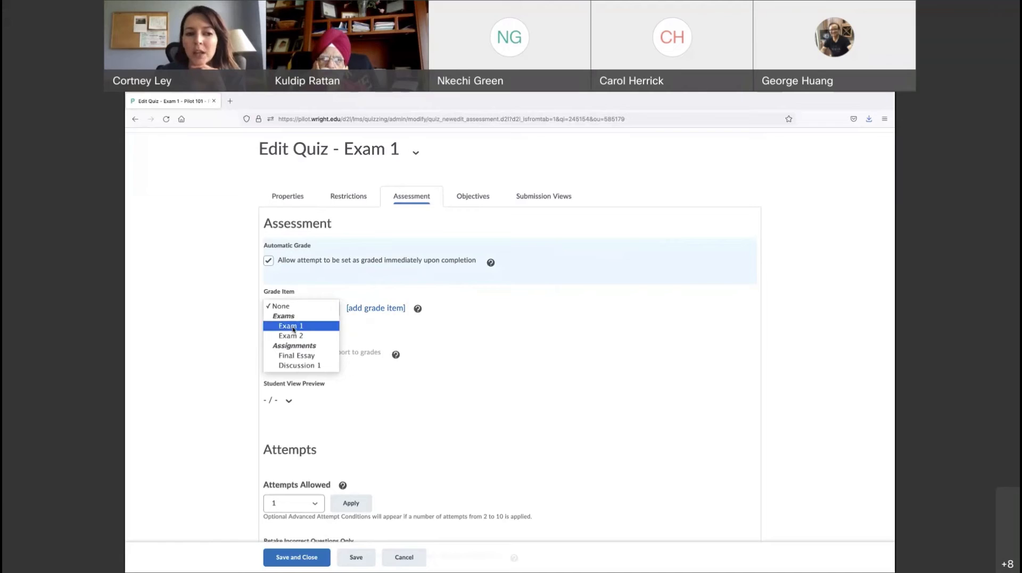
pyautogui.click(293, 329)
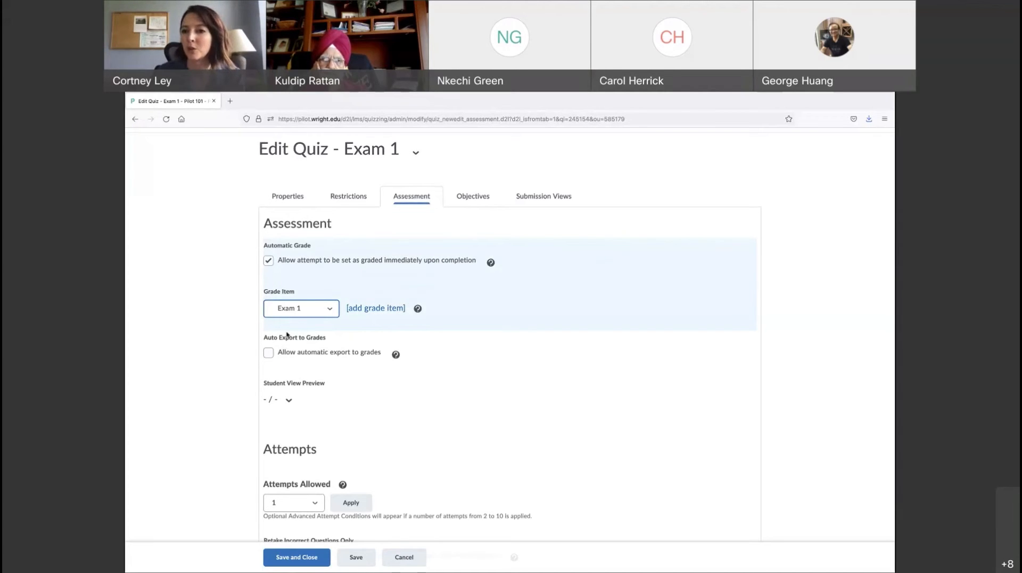
pyautogui.click(269, 354)
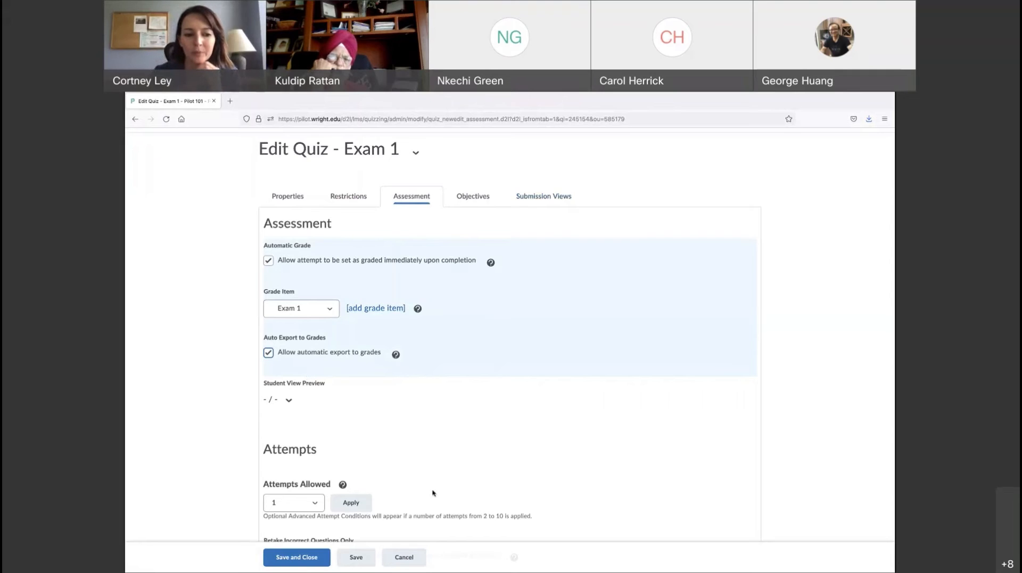
pyautogui.scroll(-1, 433, 493)
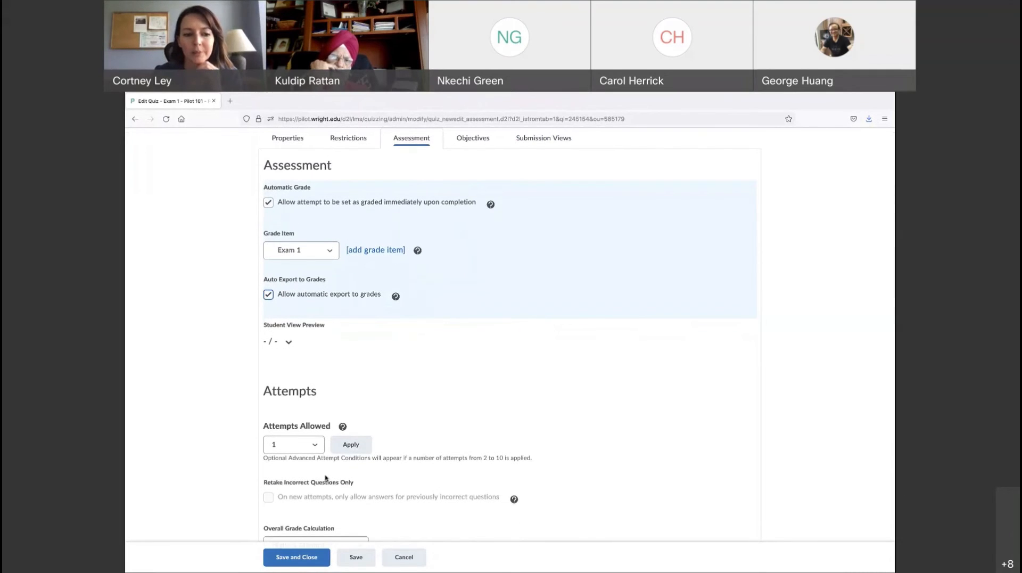
pyautogui.scroll(1, 201, 470)
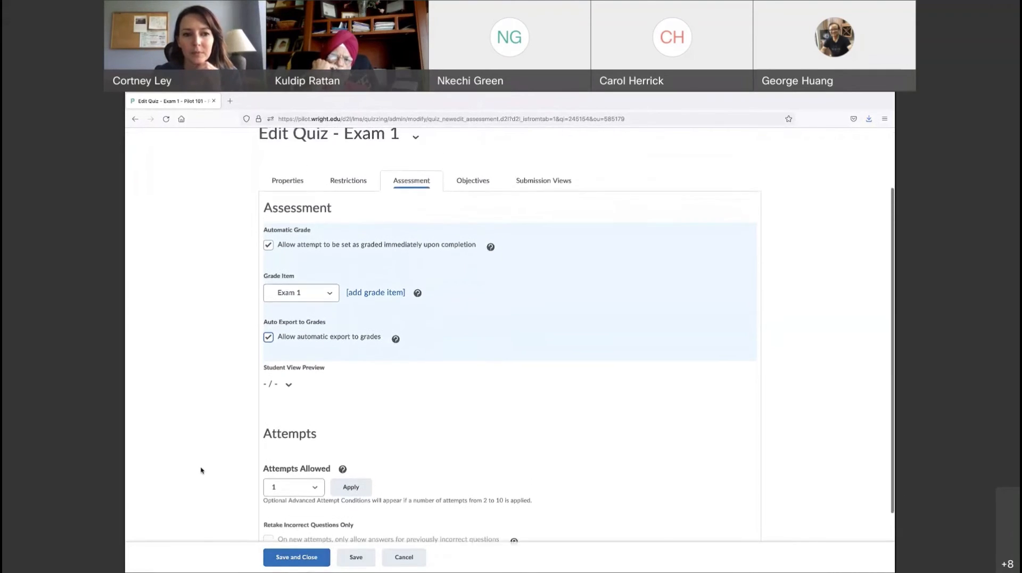
pyautogui.scroll(1, 201, 470)
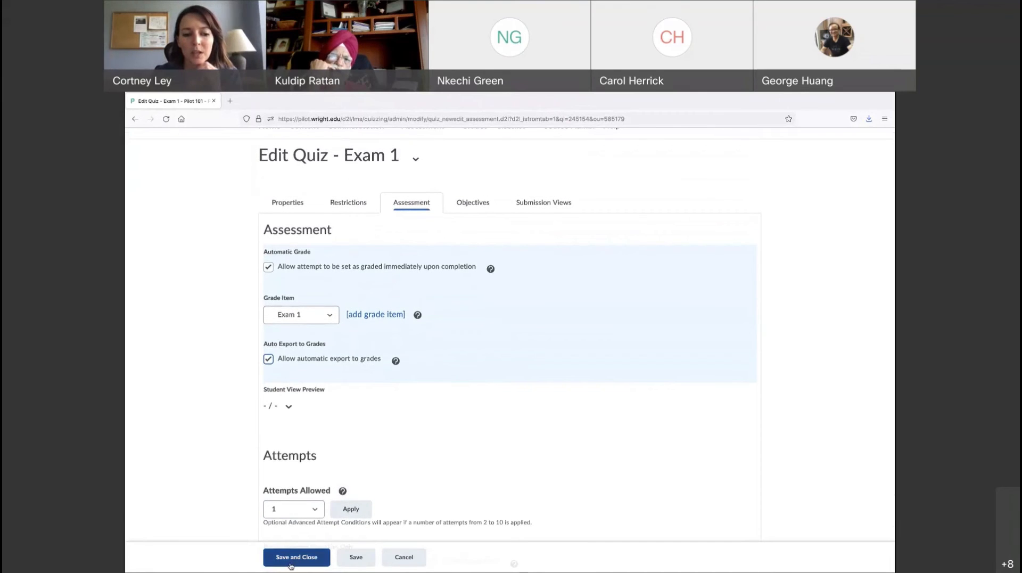
pyautogui.click(290, 563)
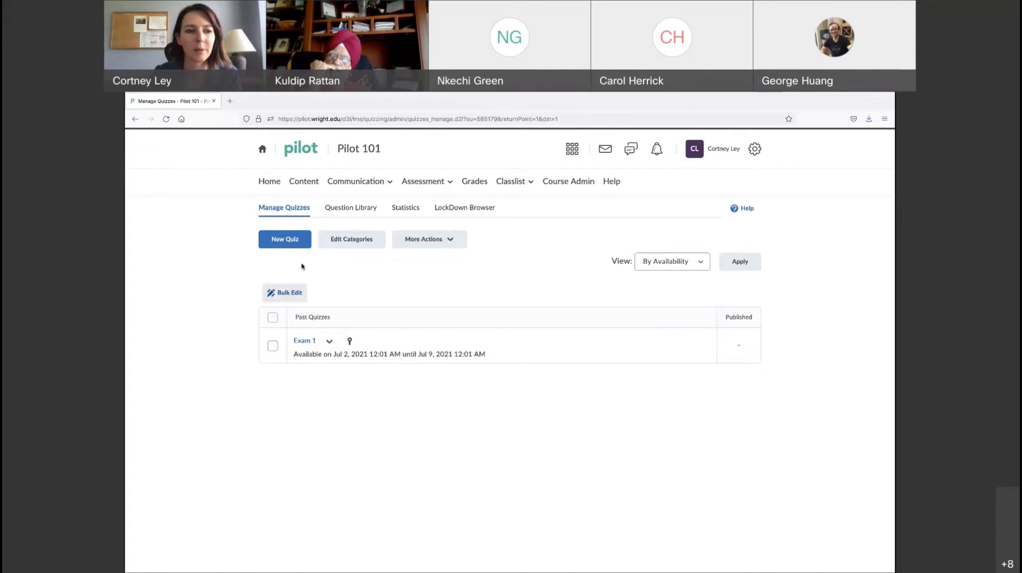
# Step: Reopen the Exam 1 quiz's assessment settings, review the grade item choices keeping Exam 1, then save and close
pyautogui.click(309, 341)
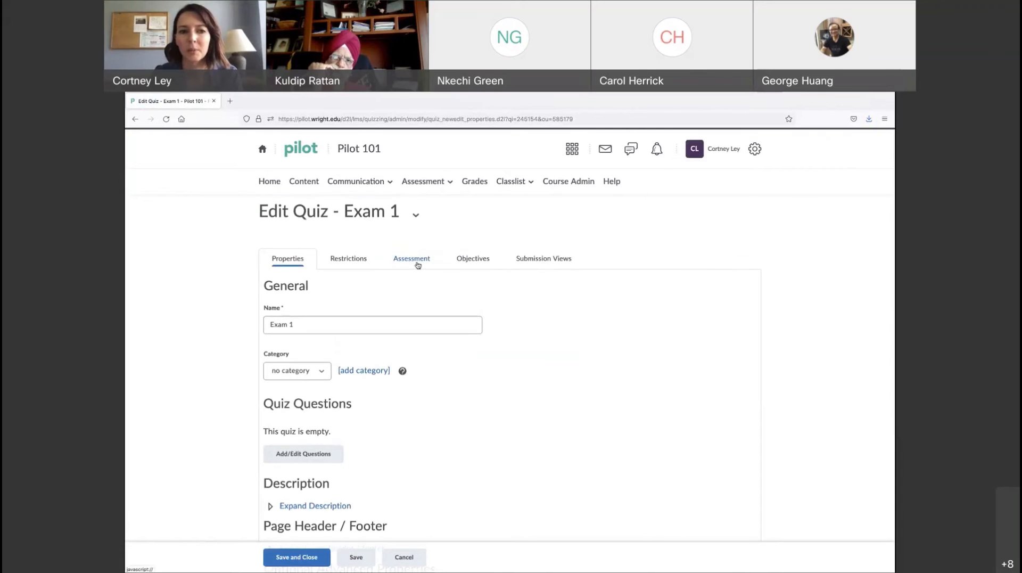
pyautogui.click(418, 265)
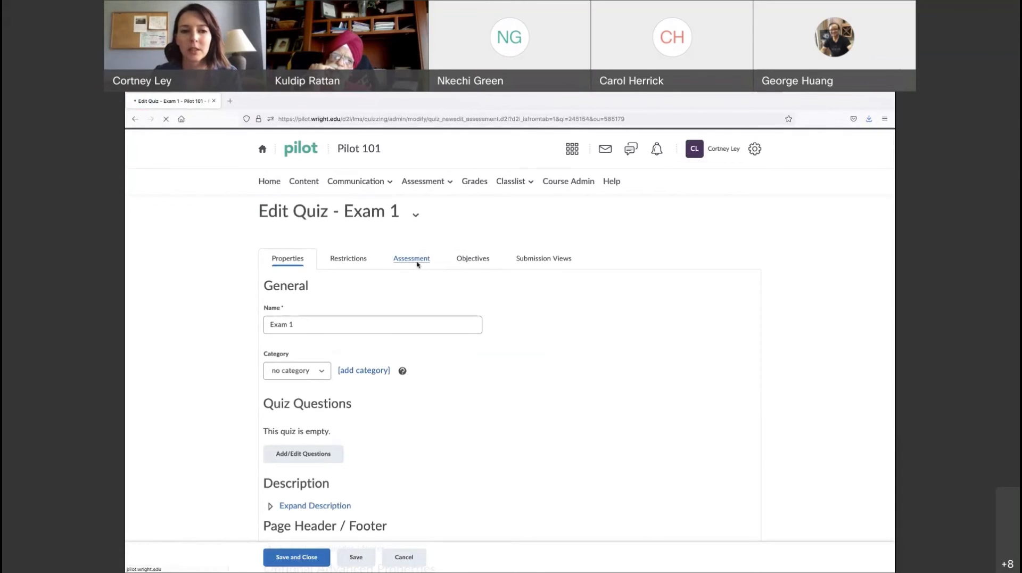
pyautogui.scroll(-2, 215, 344)
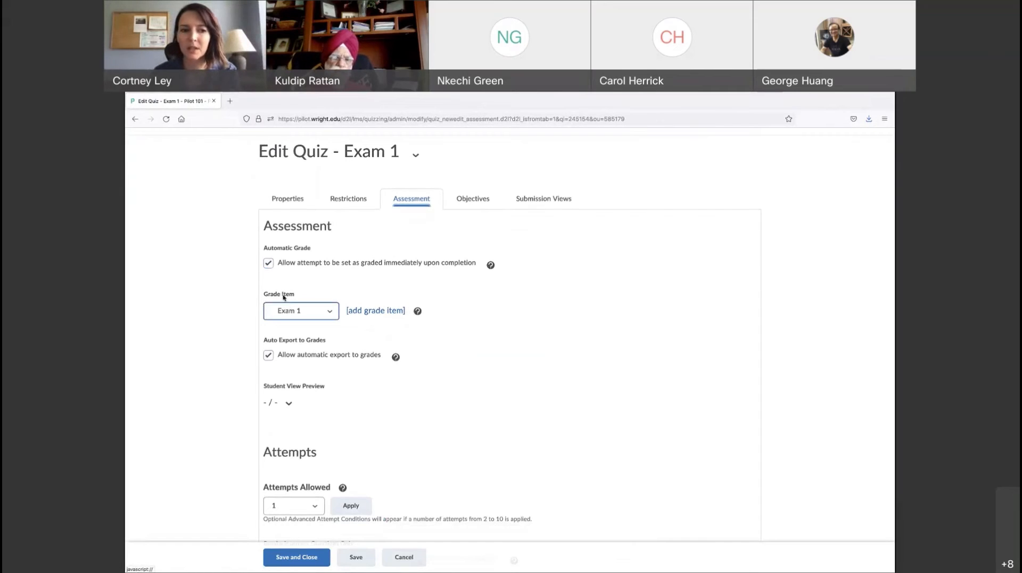
pyautogui.click(331, 316)
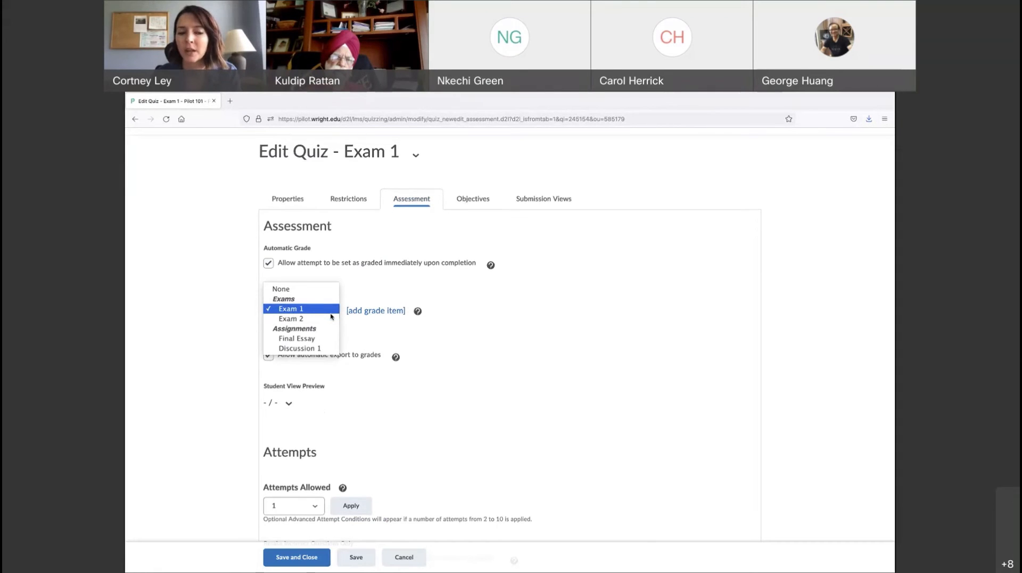
pyautogui.click(288, 310)
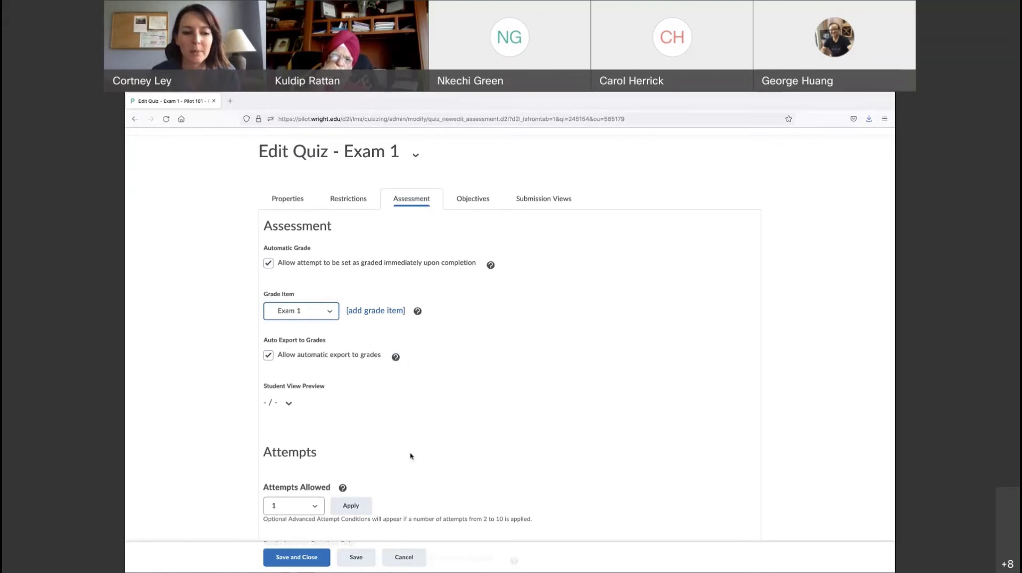
pyautogui.click(298, 557)
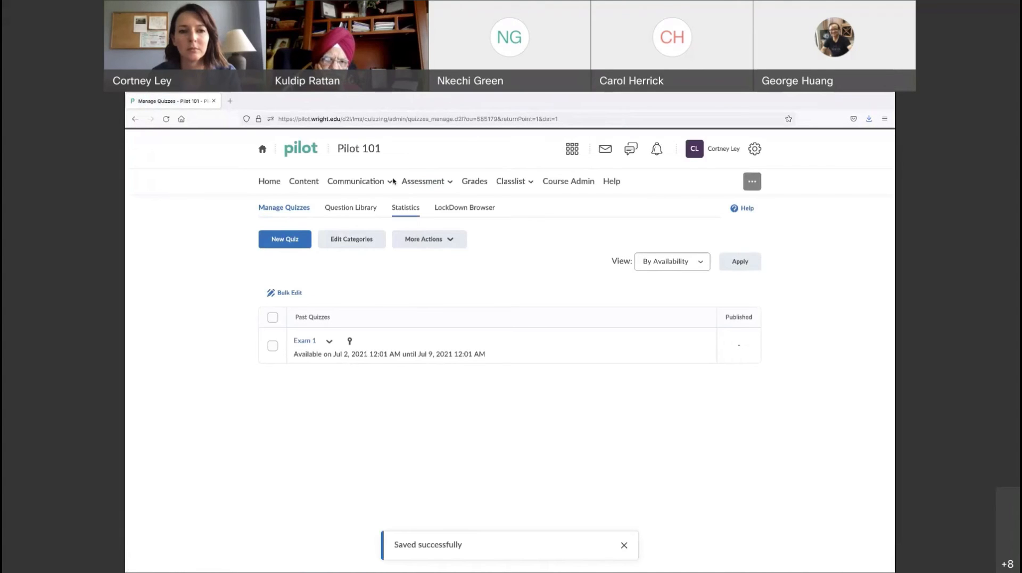
# Step: Open the Final Essay dropbox folder for editing and set its score out of 75 points
pyautogui.click(432, 185)
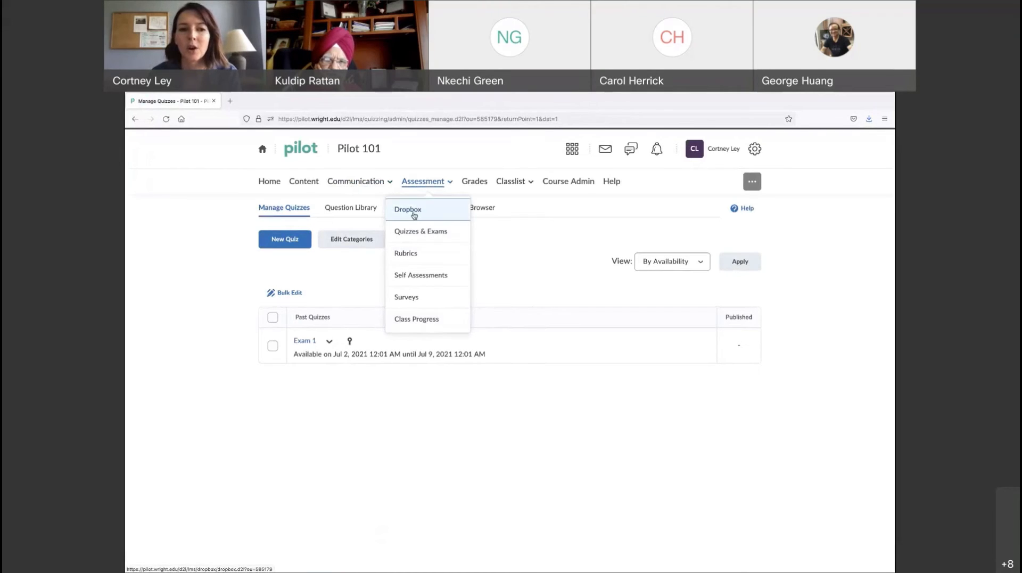
pyautogui.click(418, 211)
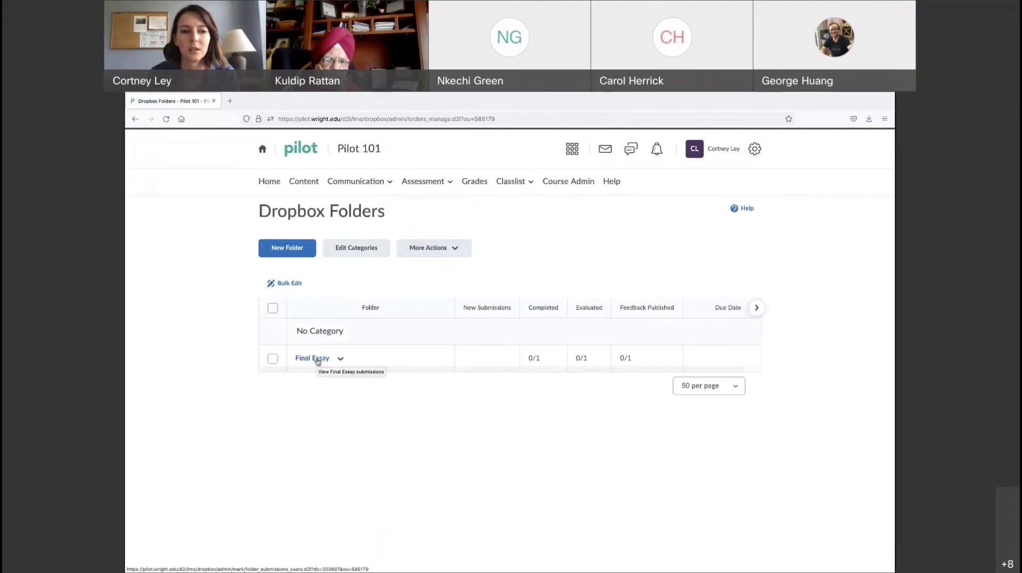
pyautogui.click(315, 358)
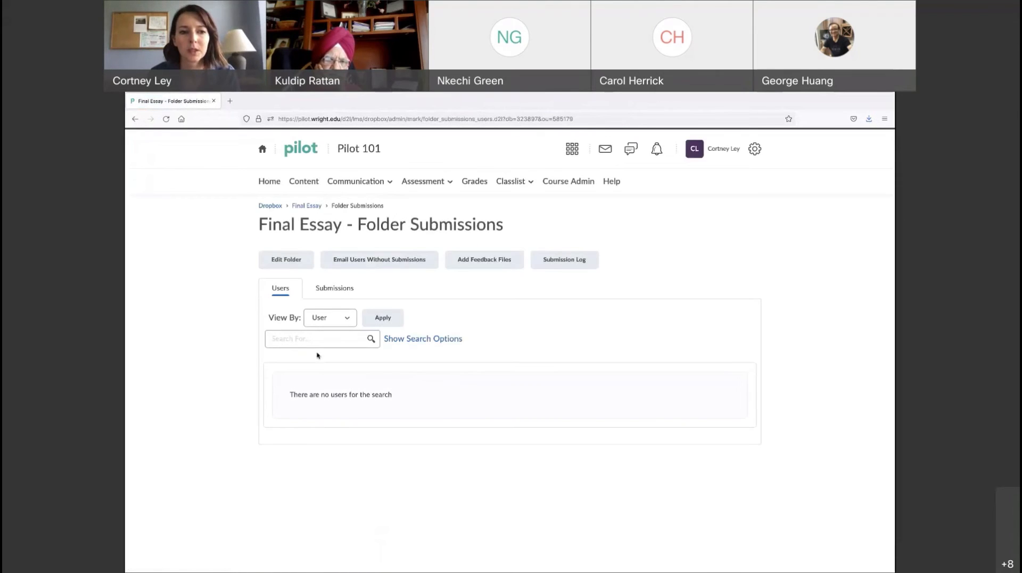
pyautogui.click(273, 207)
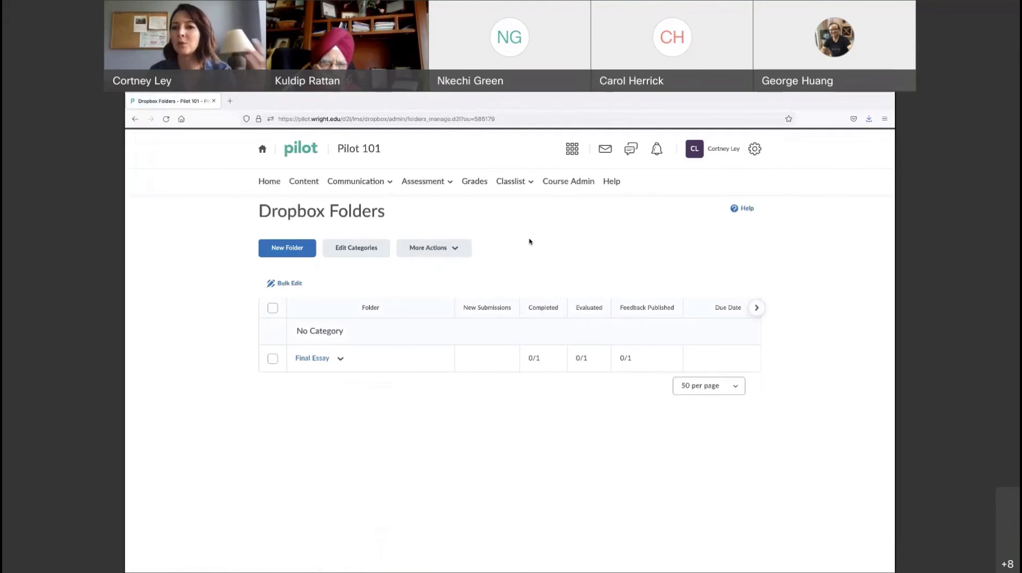
pyautogui.click(313, 360)
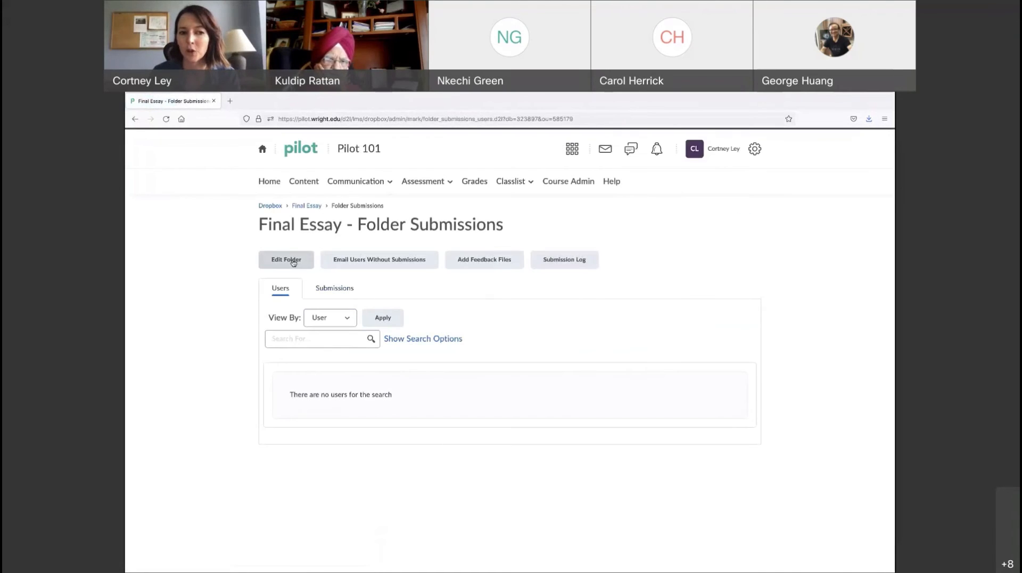
pyautogui.click(292, 261)
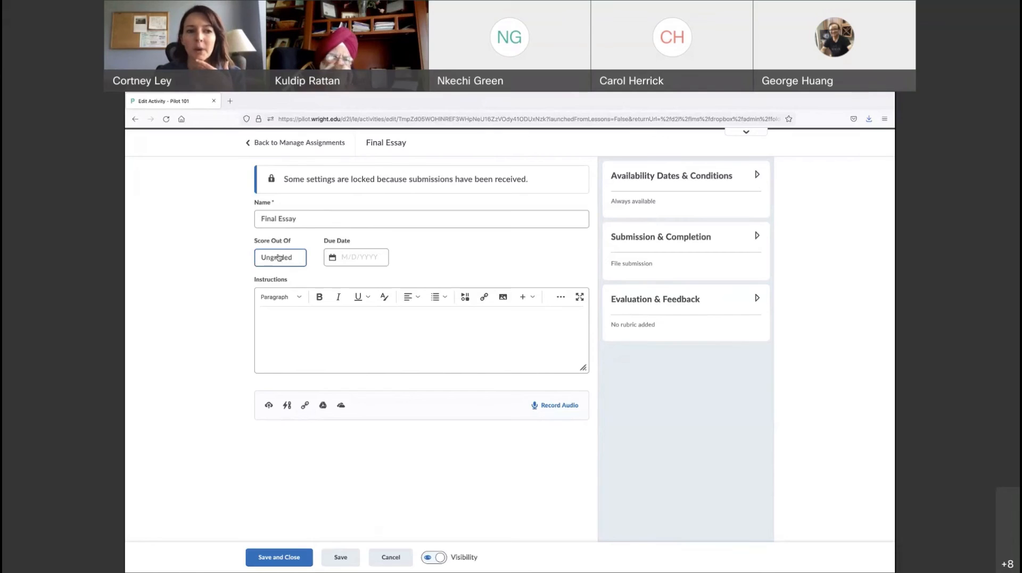
pyautogui.click(277, 257)
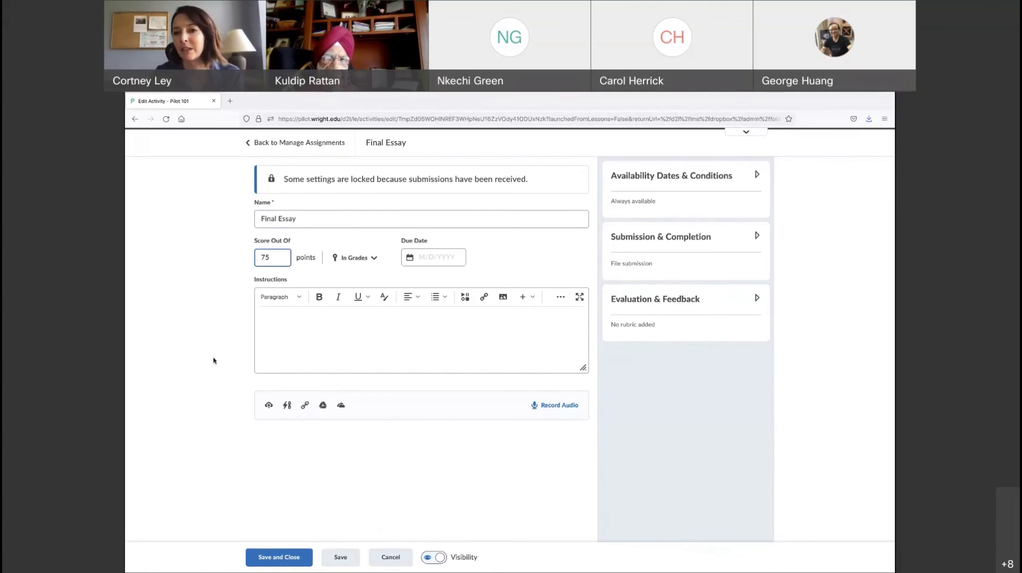
# Step: Link the Final Essay folder to the existing Final Essay grade item, then save and close the folder
pyautogui.click(374, 261)
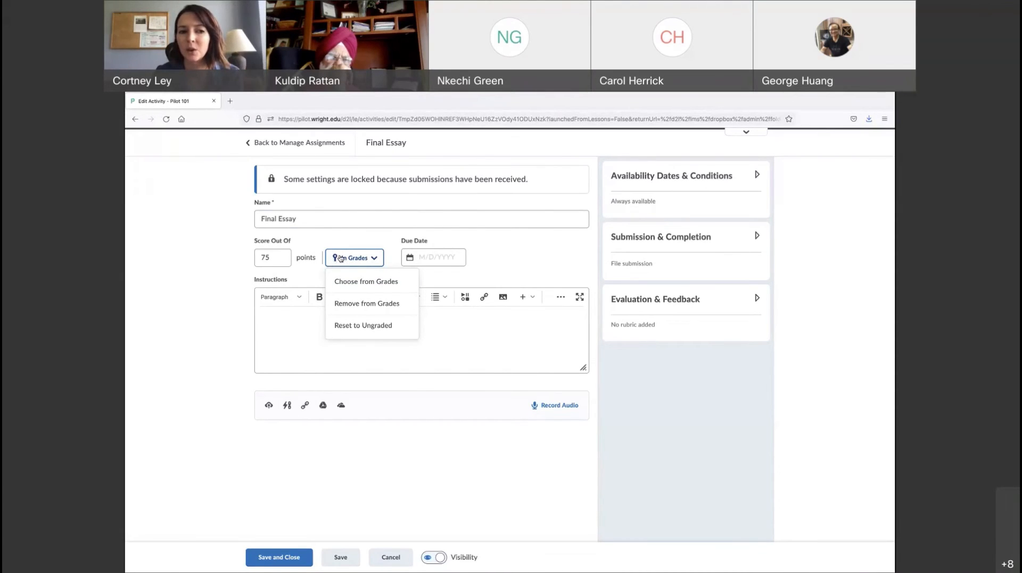
pyautogui.click(377, 287)
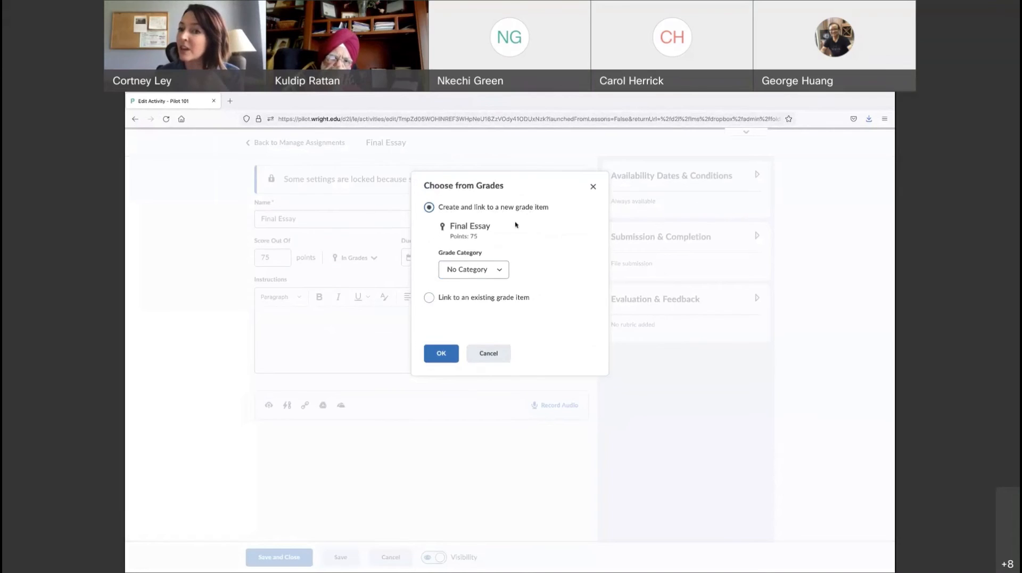
pyautogui.click(429, 298)
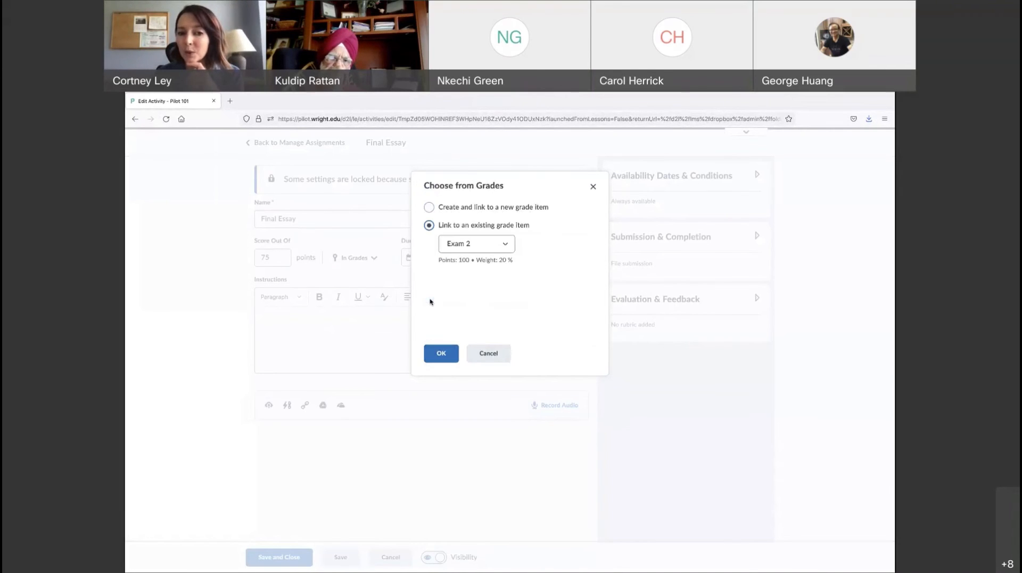
pyautogui.click(506, 248)
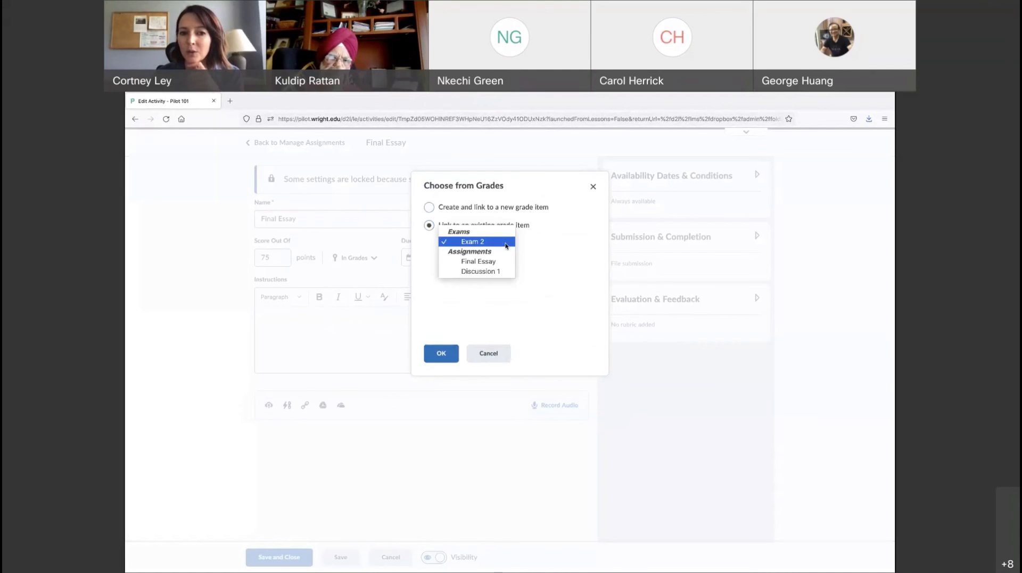
pyautogui.click(473, 263)
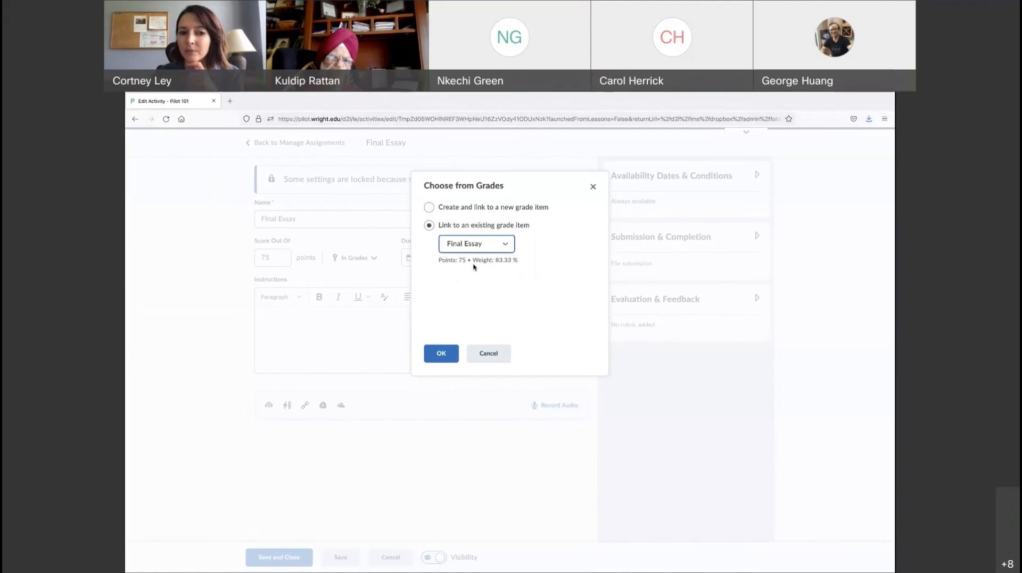
pyautogui.click(440, 353)
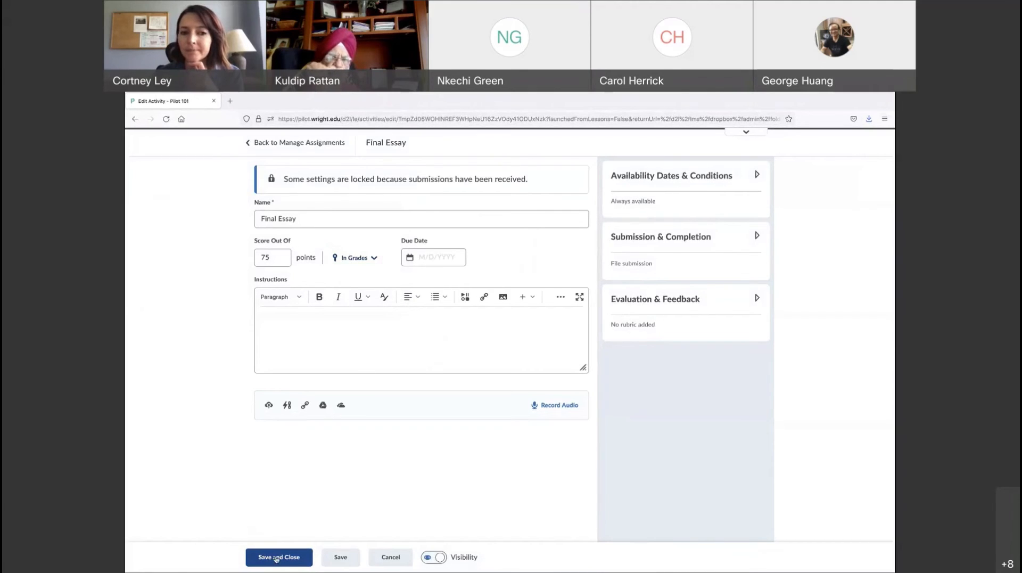
pyautogui.click(277, 559)
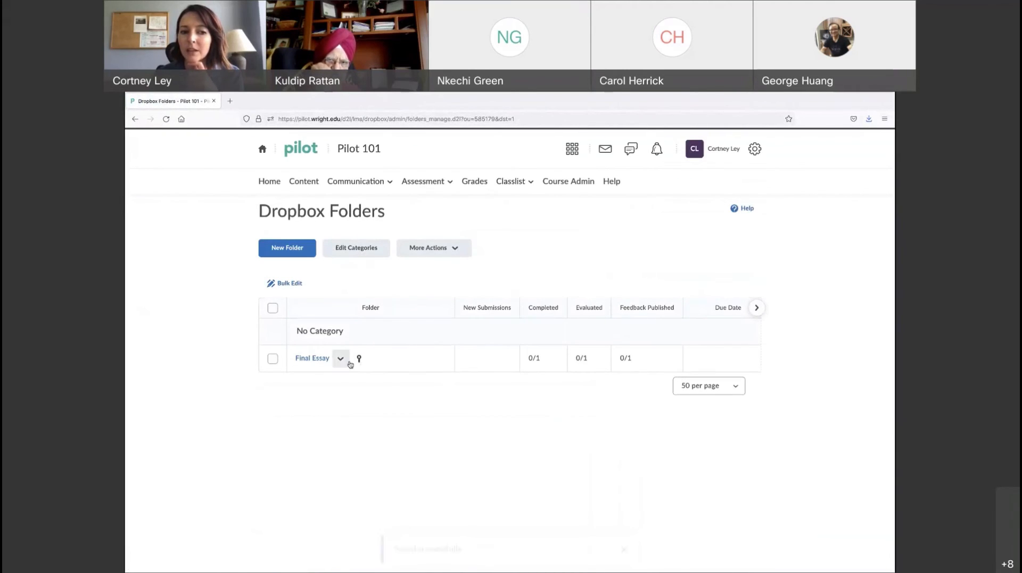
# Step: Examine the activity associations in the grade management list, including the association details for Exam 1
pyautogui.click(476, 184)
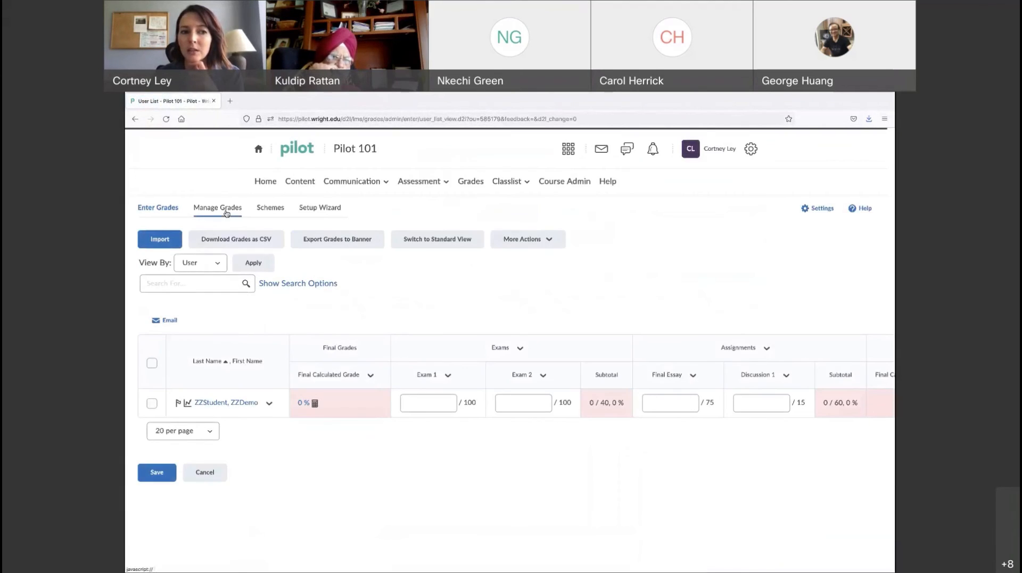
pyautogui.click(226, 212)
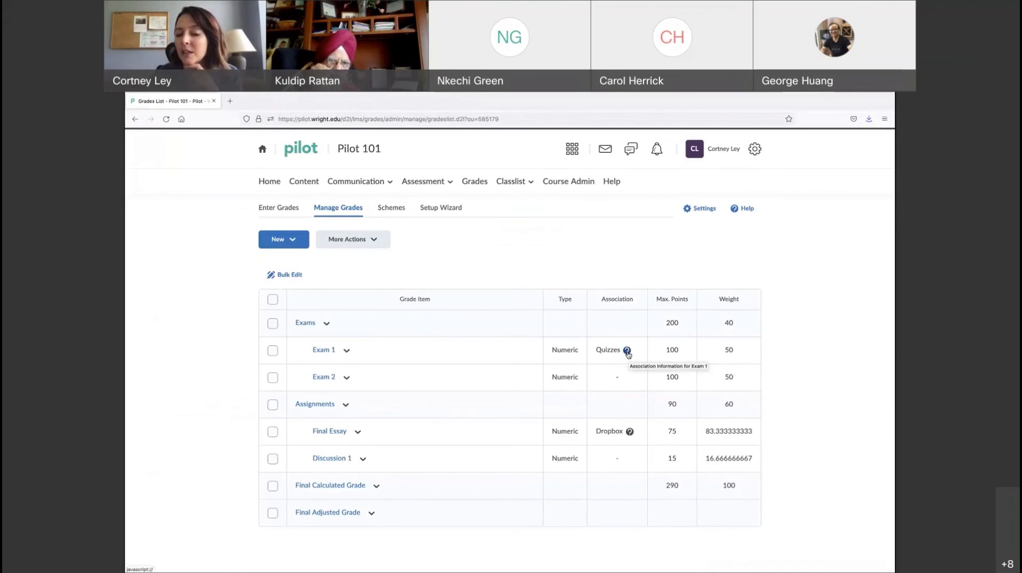
pyautogui.click(627, 351)
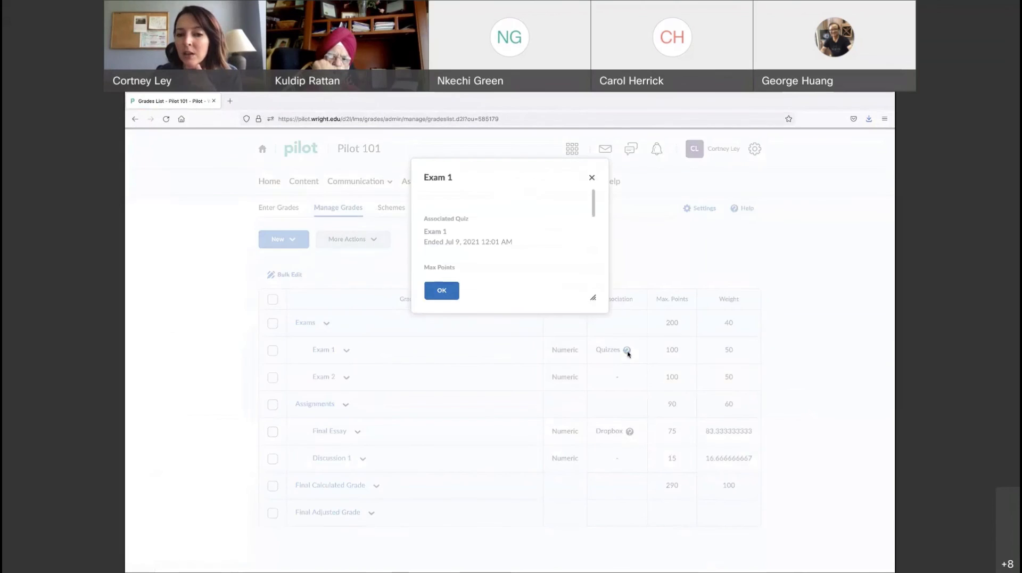
pyautogui.scroll(-3, 508, 274)
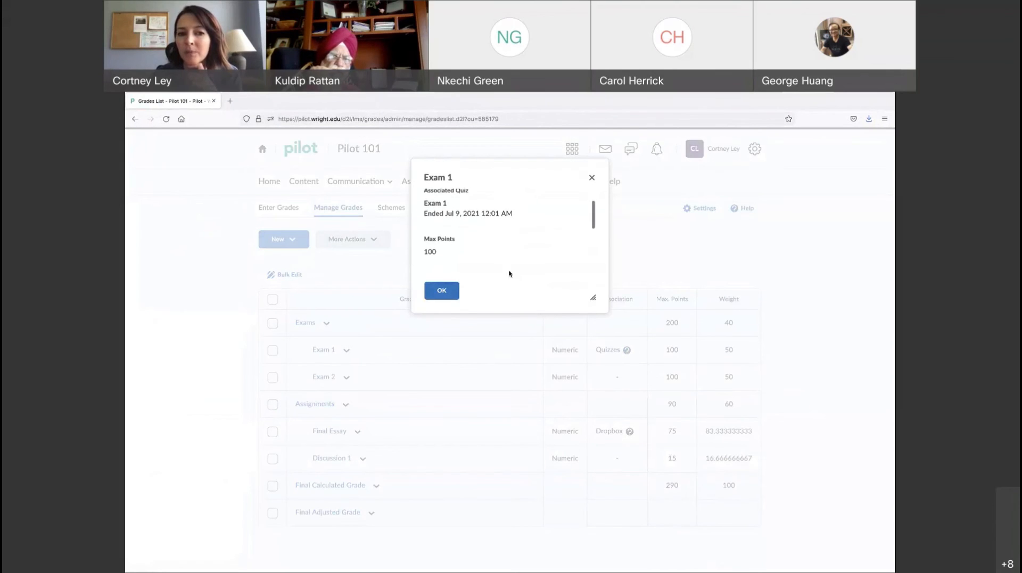
pyautogui.scroll(-2, 509, 274)
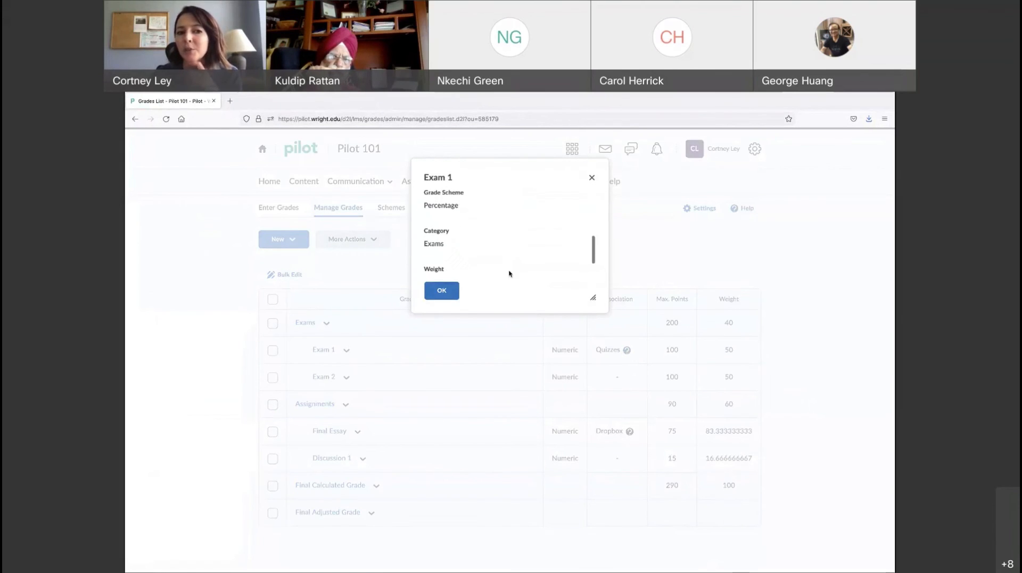
pyautogui.scroll(-1, 509, 273)
pyautogui.scroll(3, 509, 274)
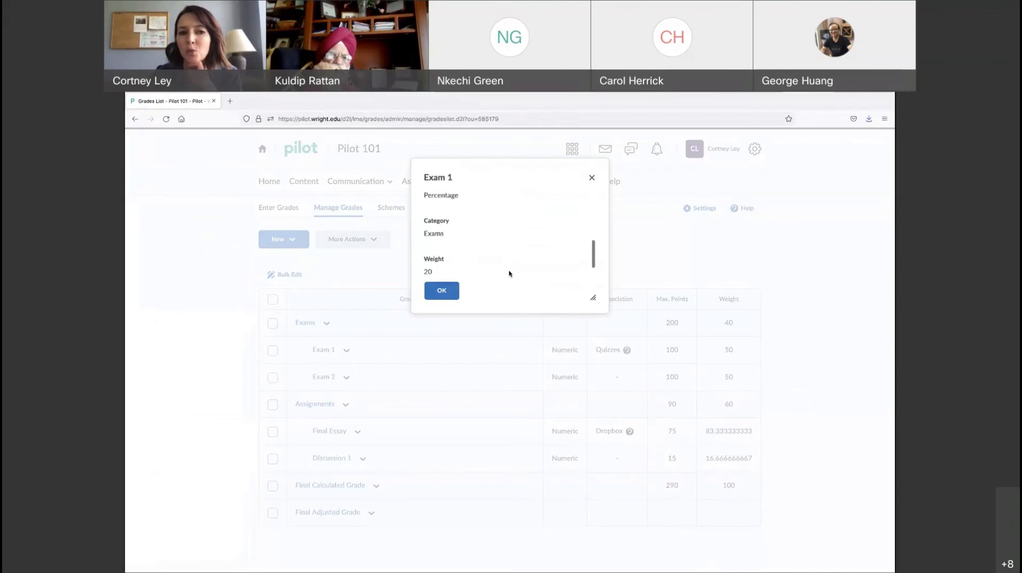
pyautogui.scroll(4, 509, 274)
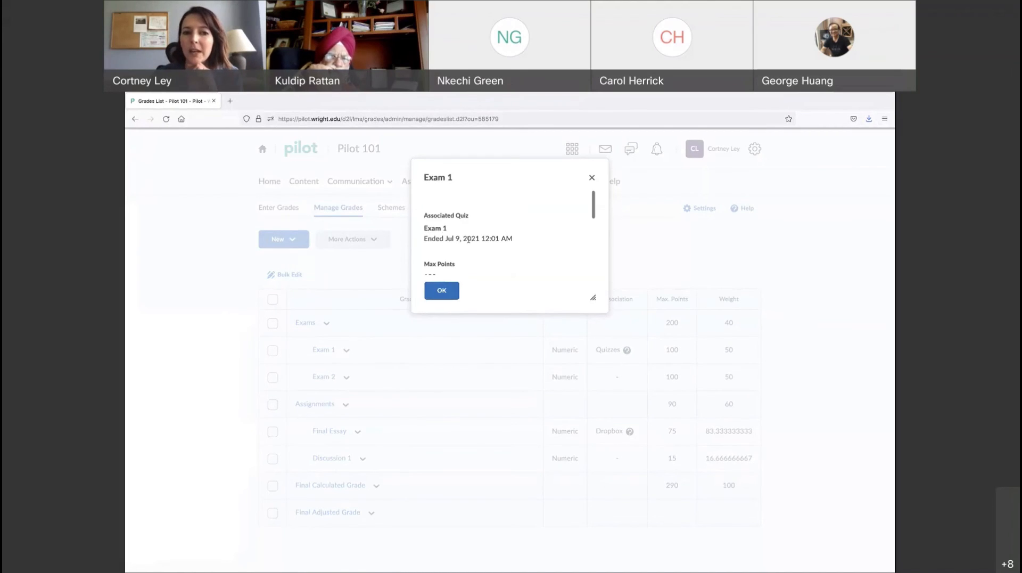
pyautogui.click(449, 294)
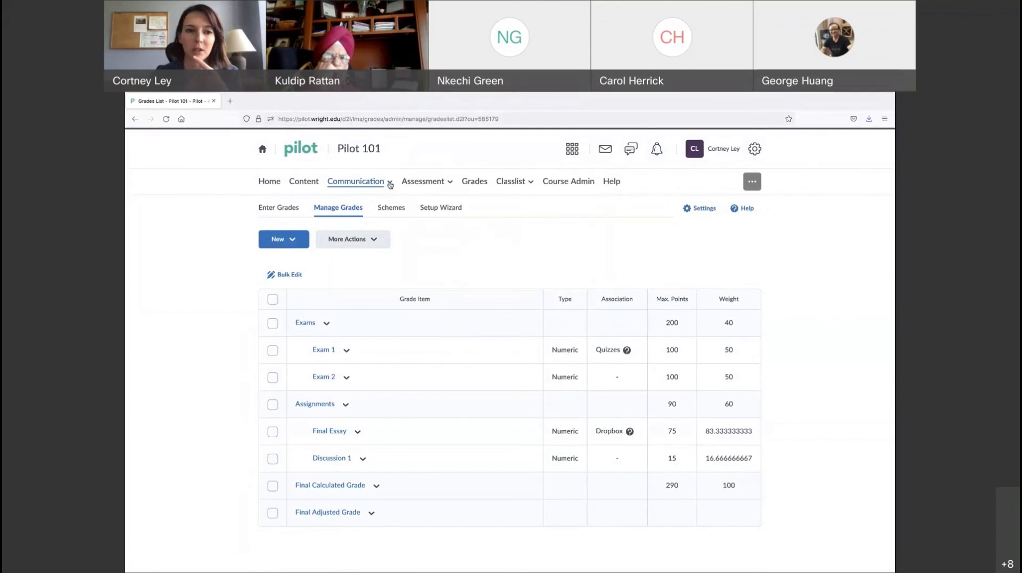
# Step: Open the Week 1 Reading Response discussion topic for editing and go to its assessment settings
pyautogui.click(389, 184)
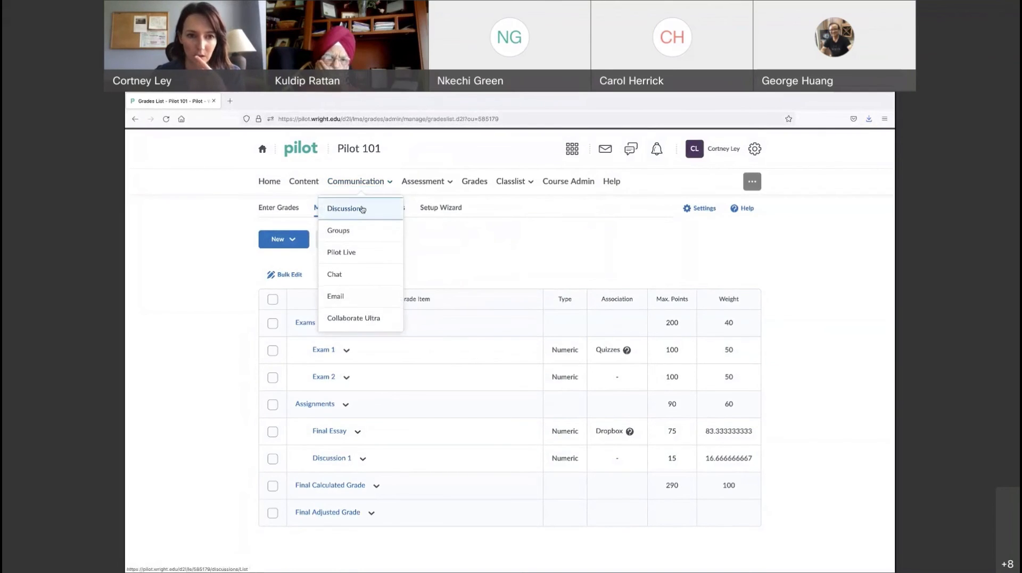
pyautogui.click(361, 208)
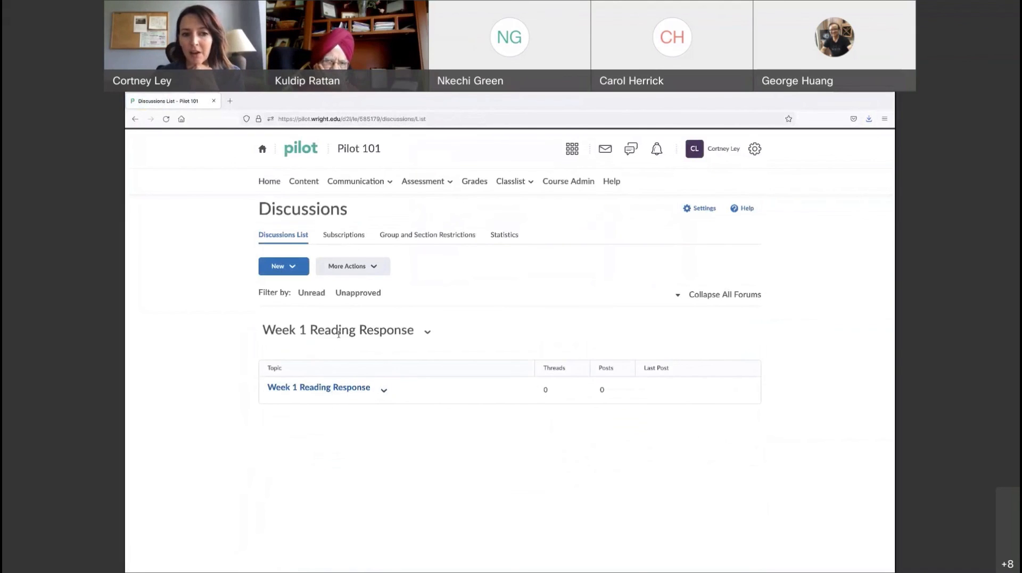
pyautogui.click(314, 390)
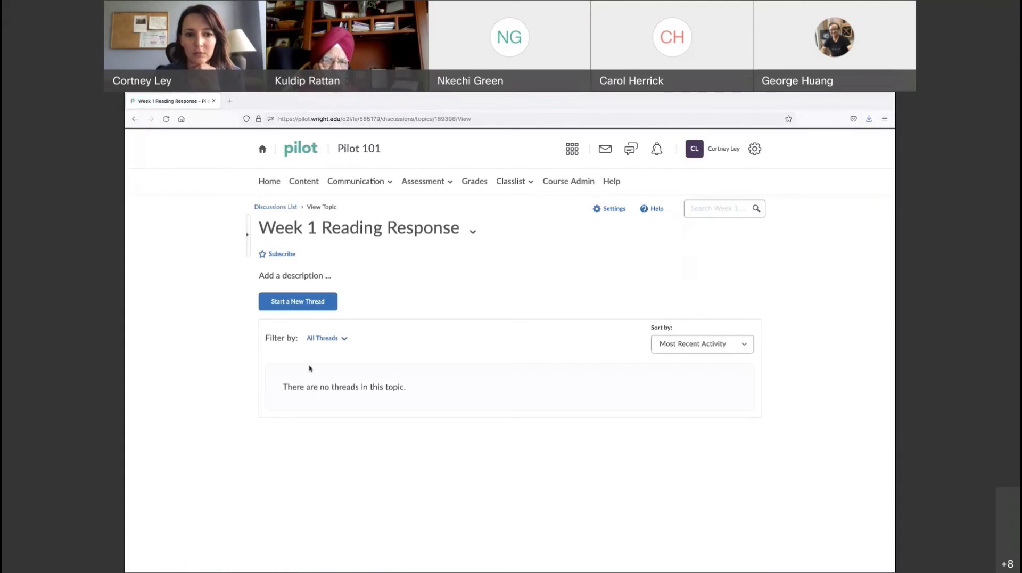
pyautogui.click(472, 234)
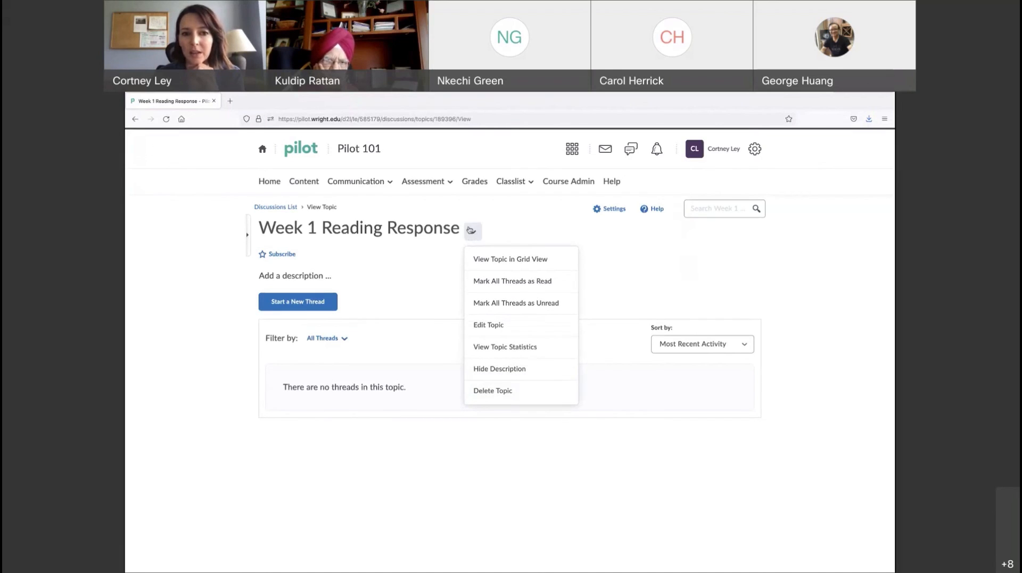
pyautogui.click(485, 331)
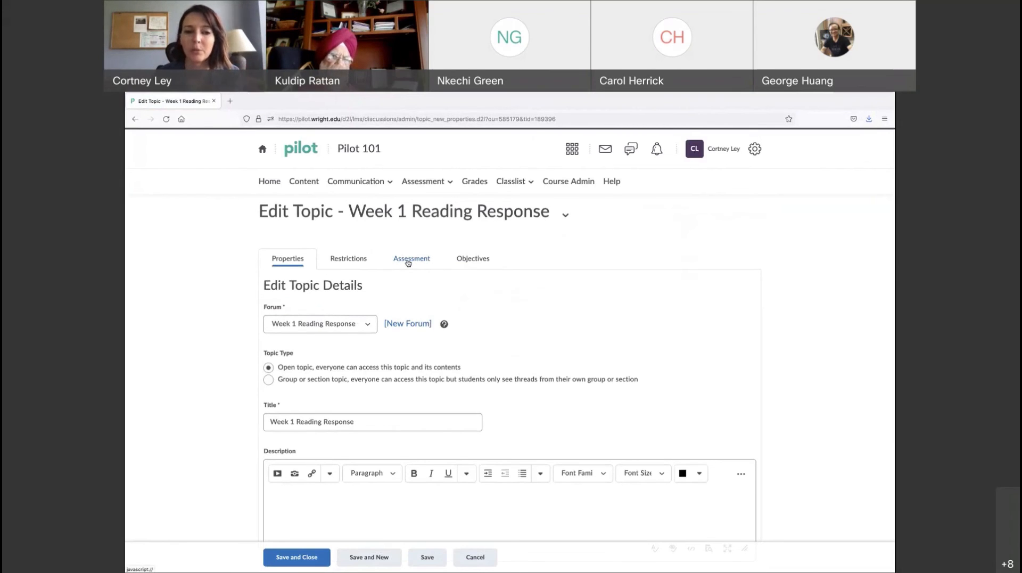
pyautogui.click(408, 261)
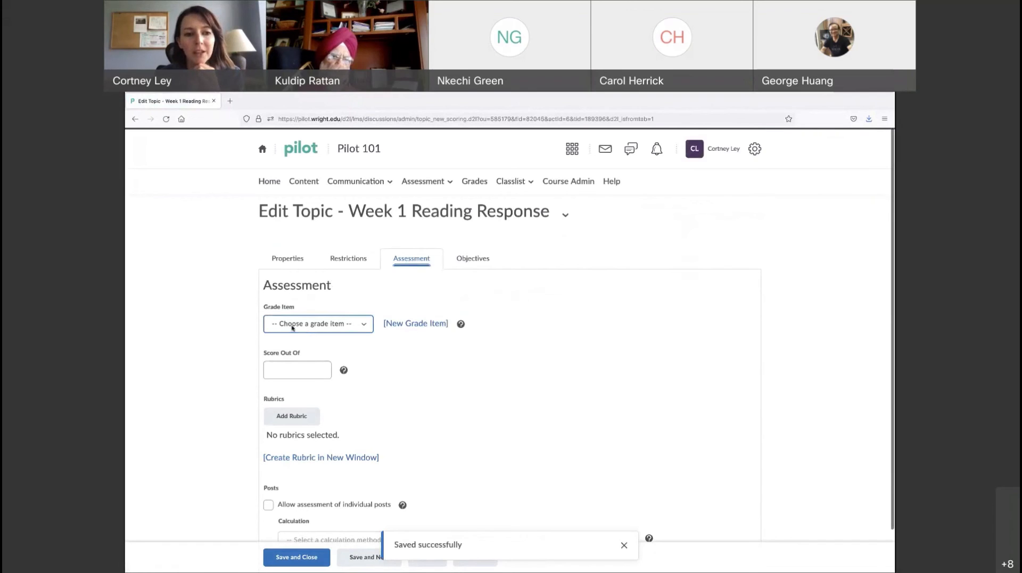
# Step: Link the topic to the Discussion 1 grade item with a score out of 15, then save and close it
pyautogui.click(363, 326)
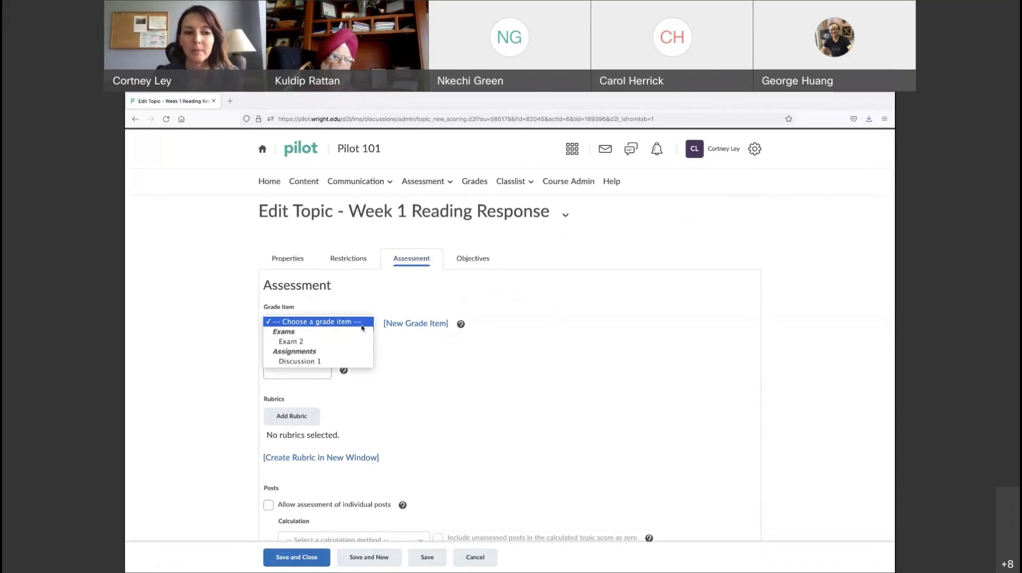
pyautogui.click(305, 362)
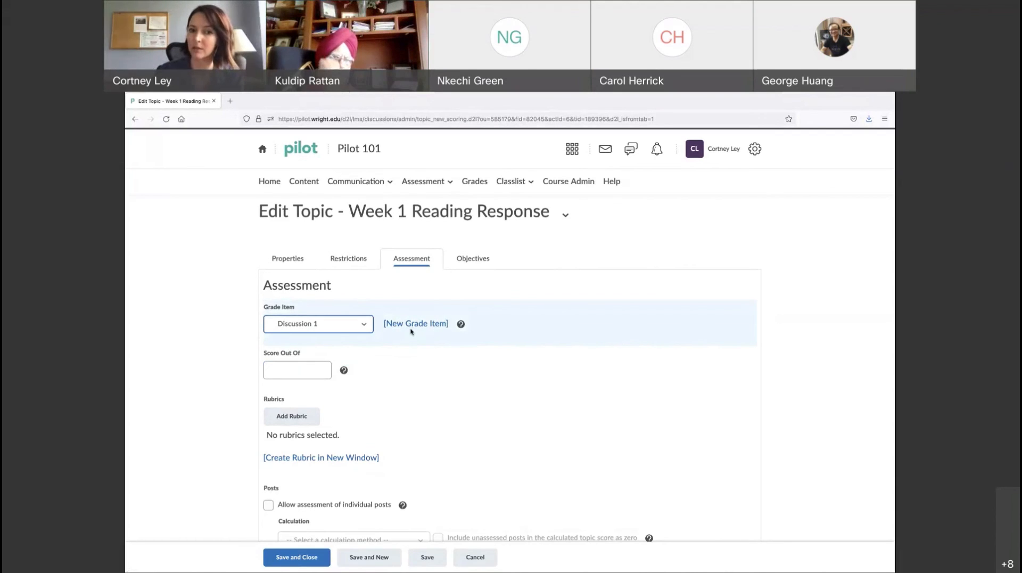
pyautogui.click(298, 365)
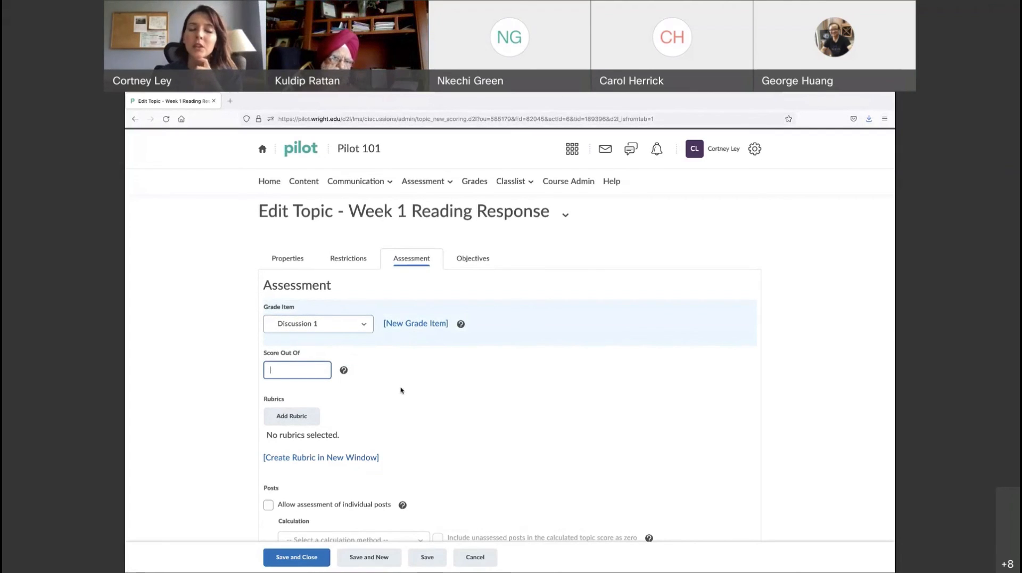
pyautogui.write('15')
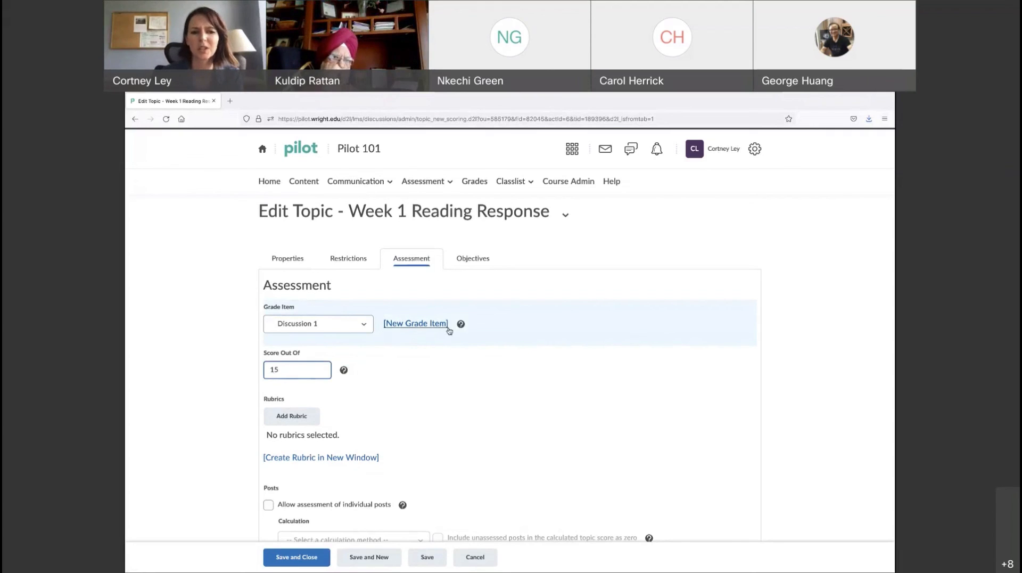
pyautogui.click(389, 404)
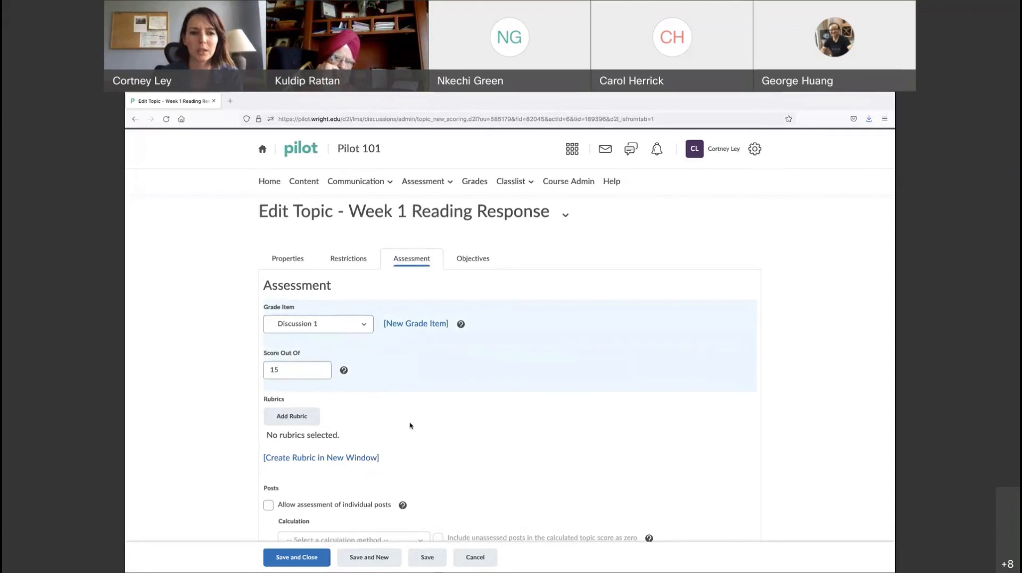
pyautogui.scroll(-1, 410, 424)
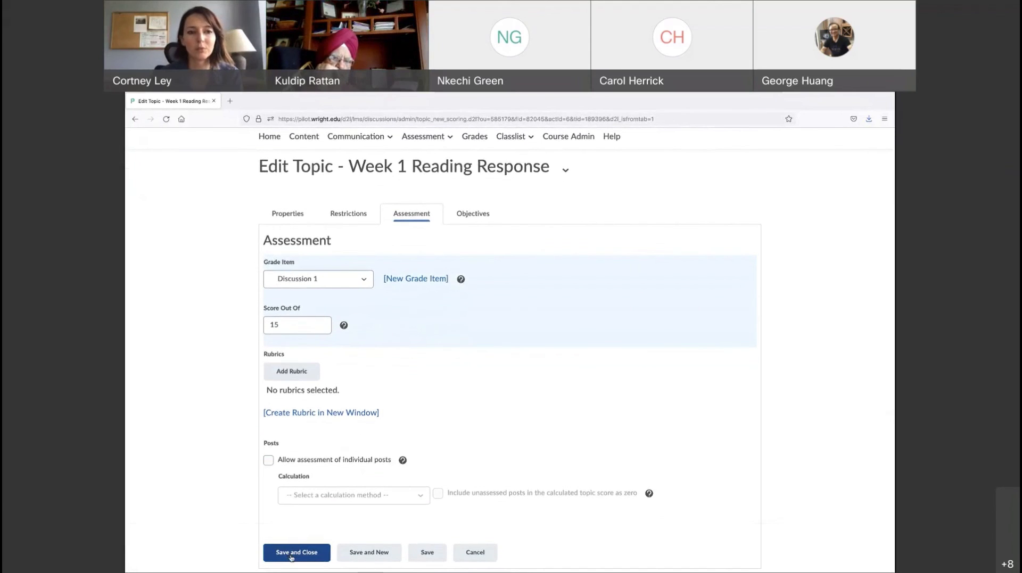
pyautogui.click(291, 556)
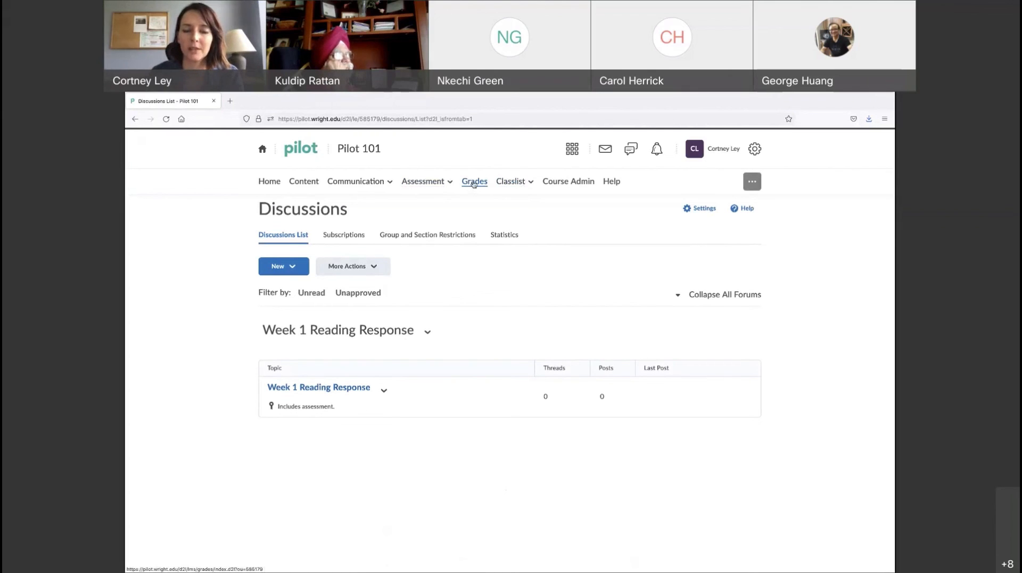
# Step: Check the activity associations in the grade management list, then open the grade entry page
pyautogui.click(473, 182)
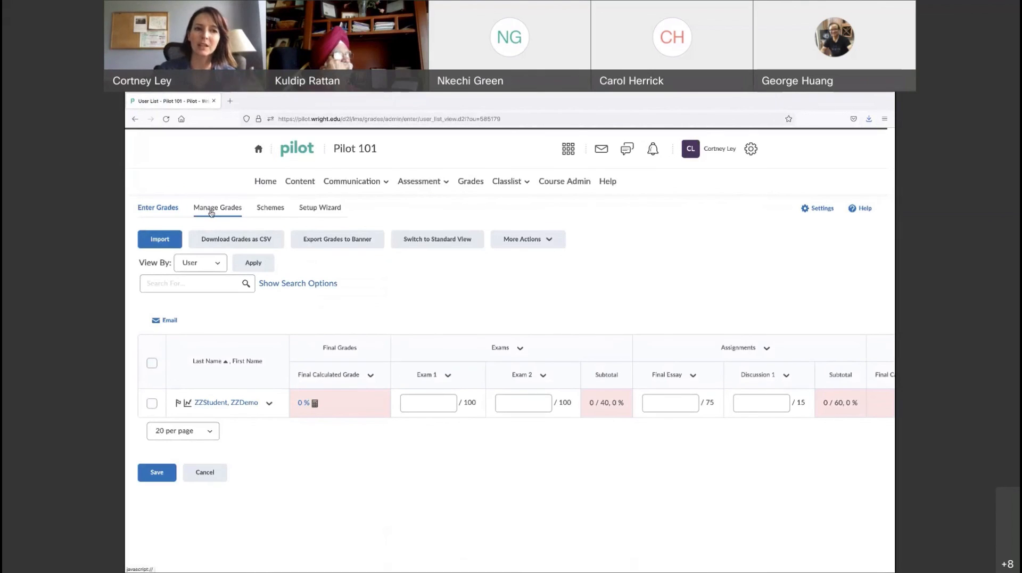
pyautogui.click(211, 213)
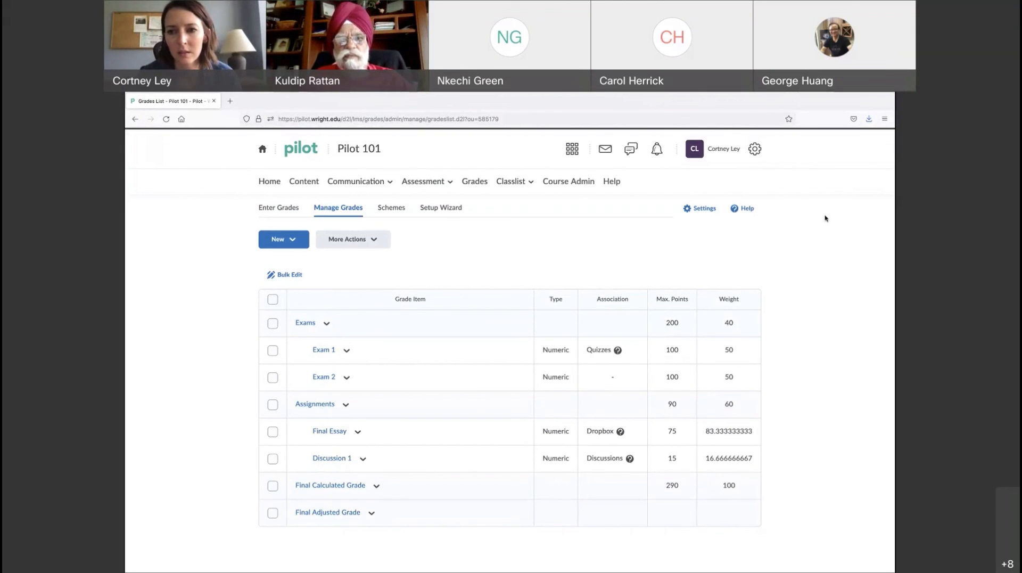
pyautogui.click(267, 210)
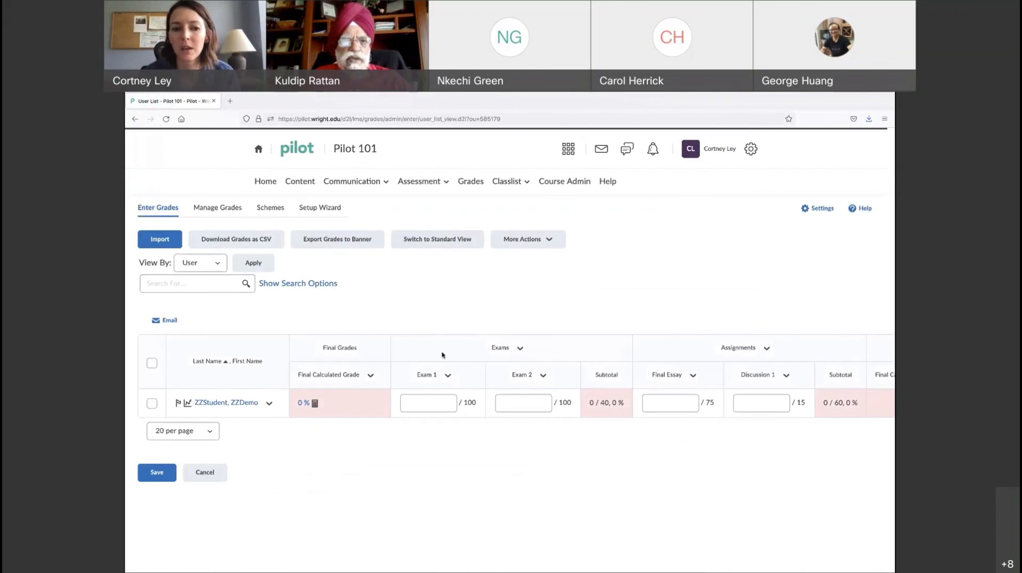
# Step: Compare the standard view of the grade entry table with the spreadsheet view, ending in the spreadsheet view
pyautogui.click(438, 399)
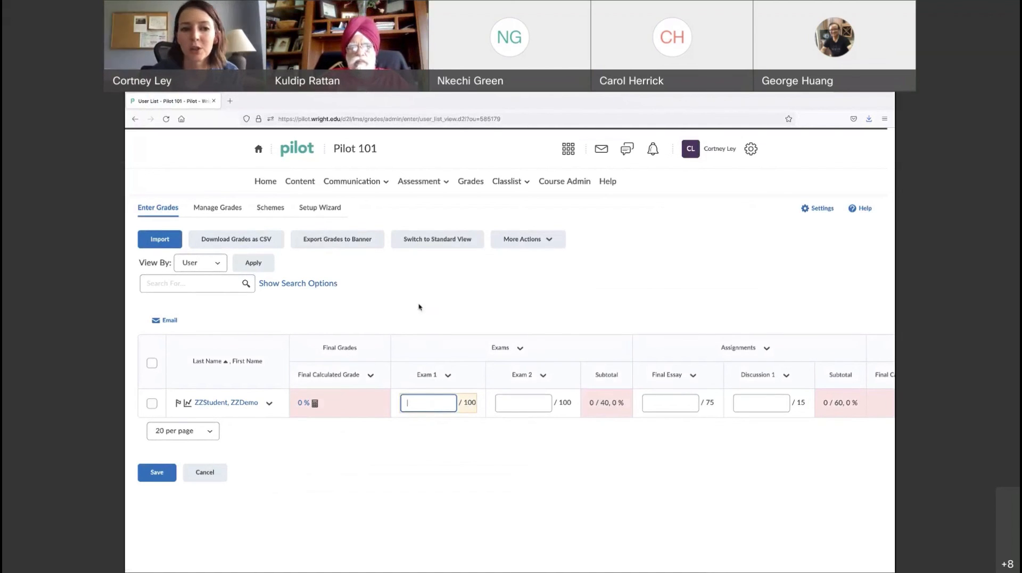
pyautogui.click(435, 244)
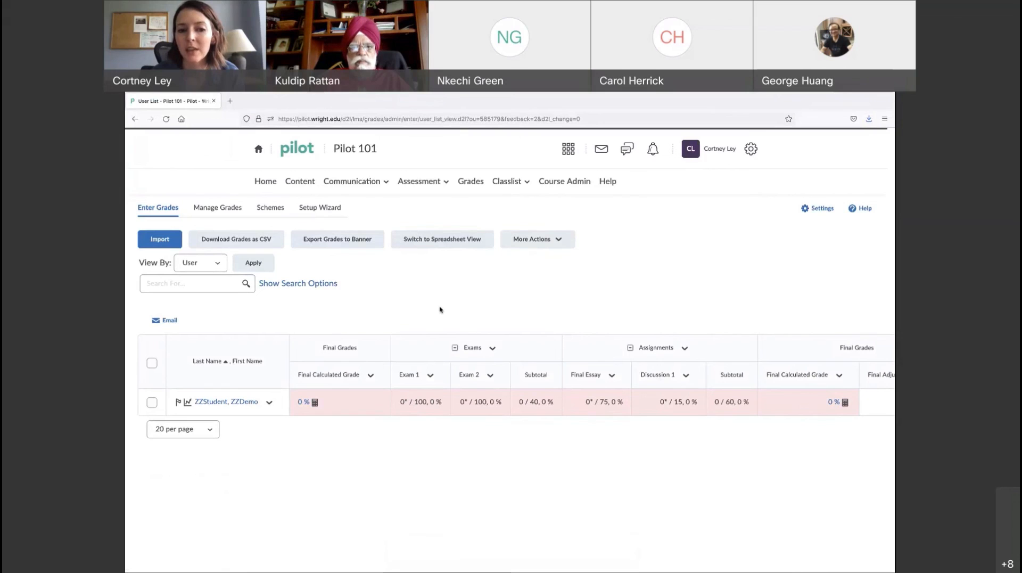
pyautogui.click(441, 246)
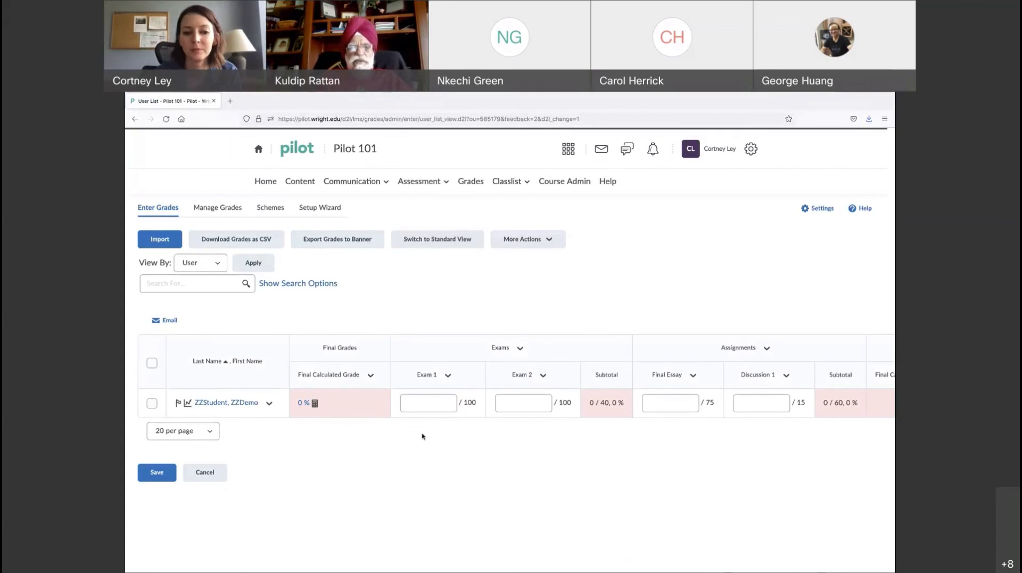
pyautogui.click(432, 407)
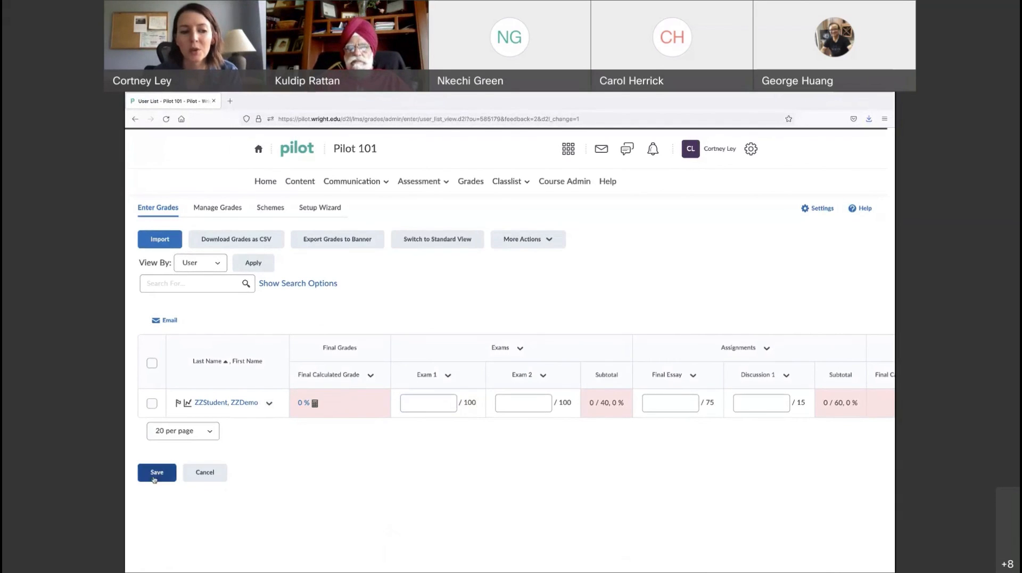
pyautogui.click(156, 471)
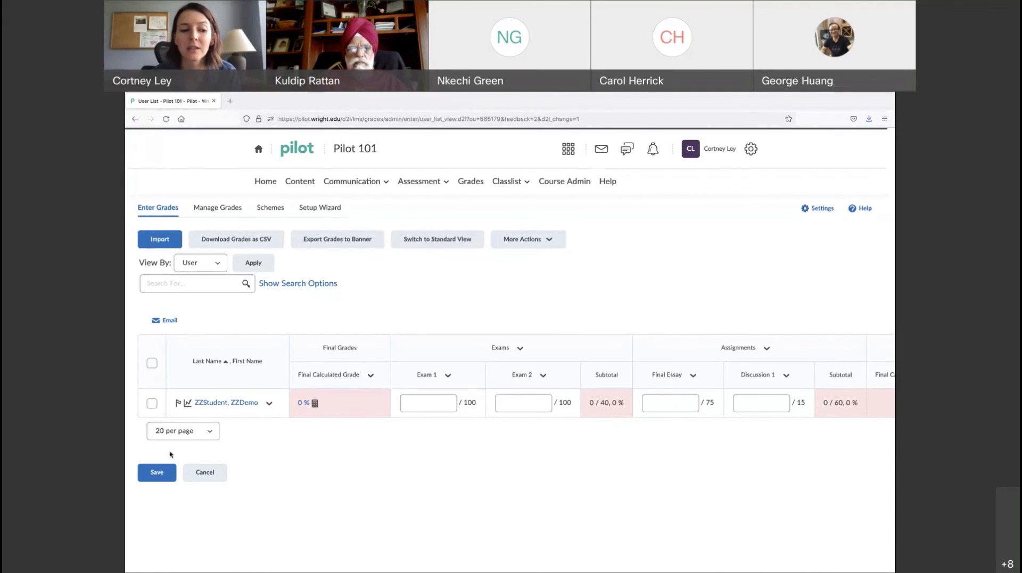
pyautogui.click(441, 400)
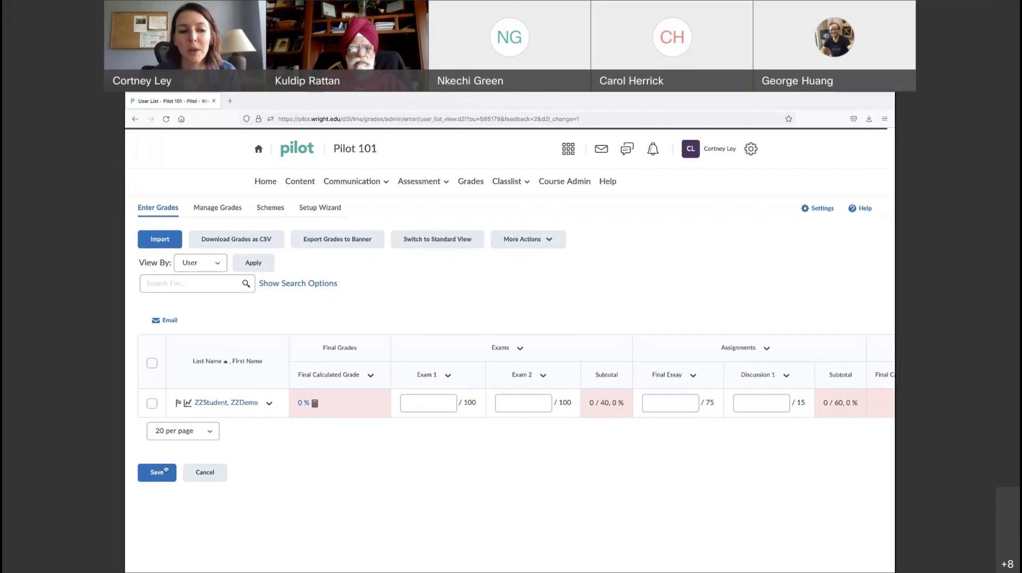
pyautogui.click(166, 470)
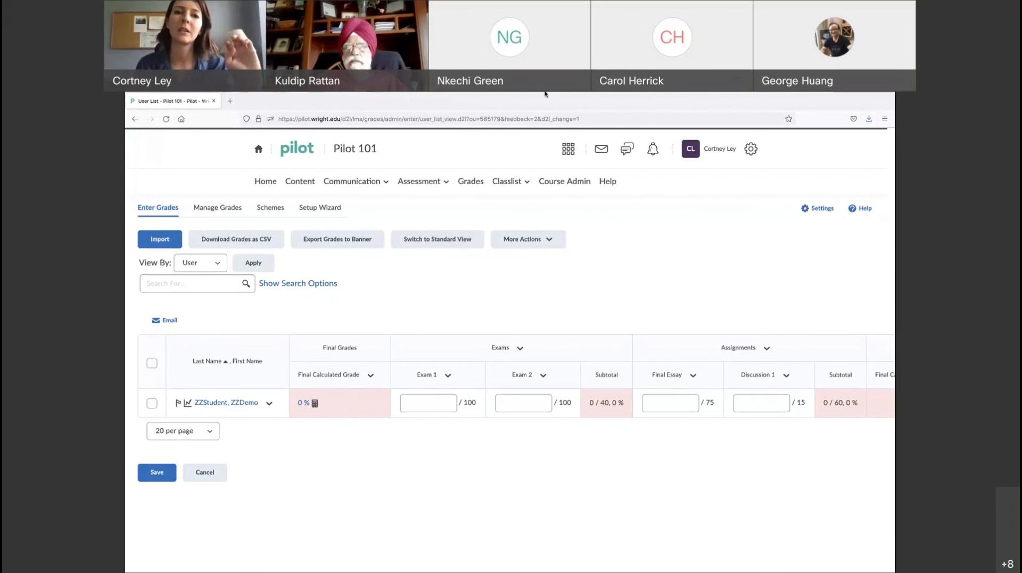
# Step: Set the grade entry list to show 100 users per page
pyautogui.moveTo(563, 121)
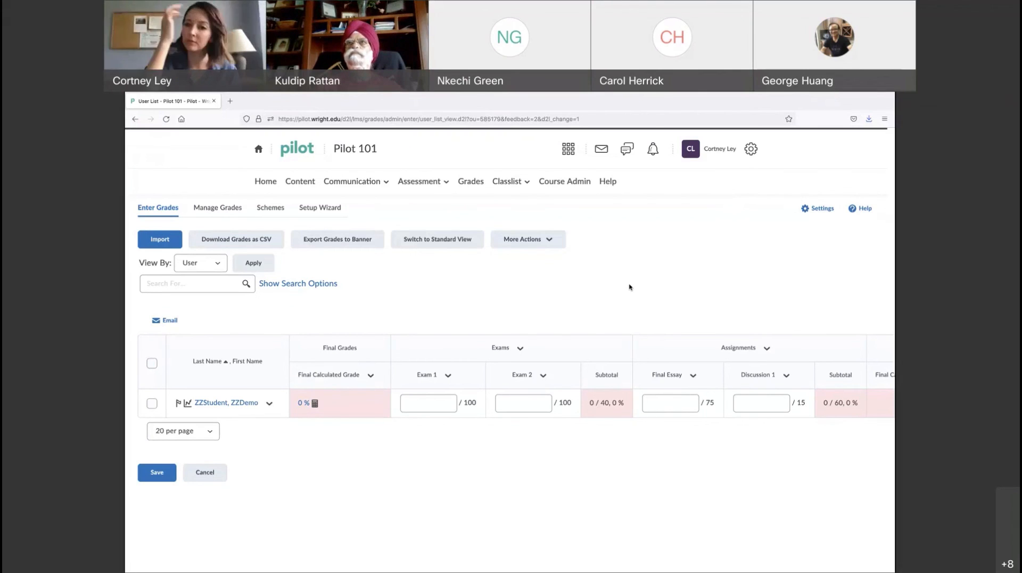
pyautogui.click(211, 432)
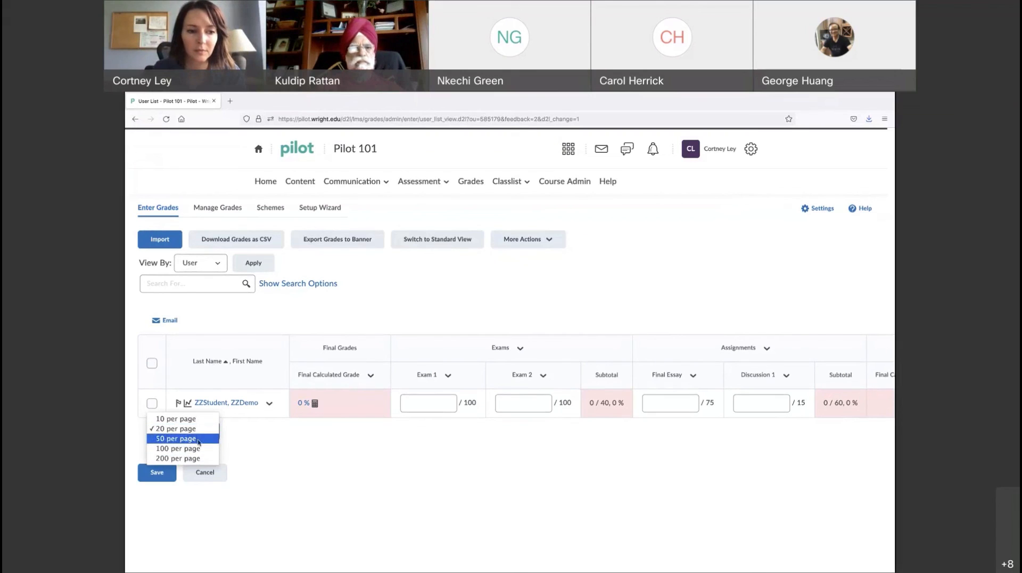
pyautogui.click(193, 449)
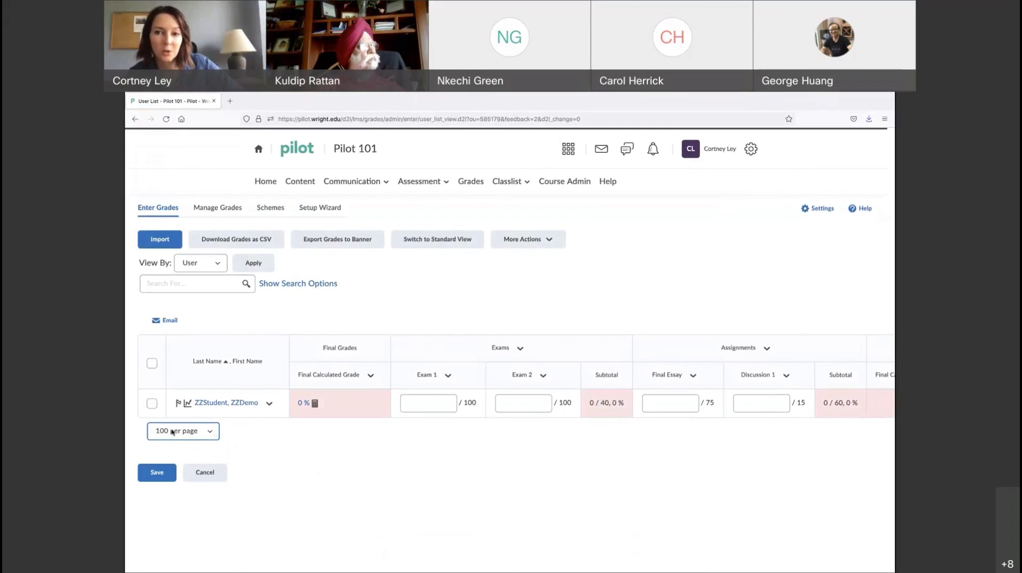
pyautogui.click(423, 404)
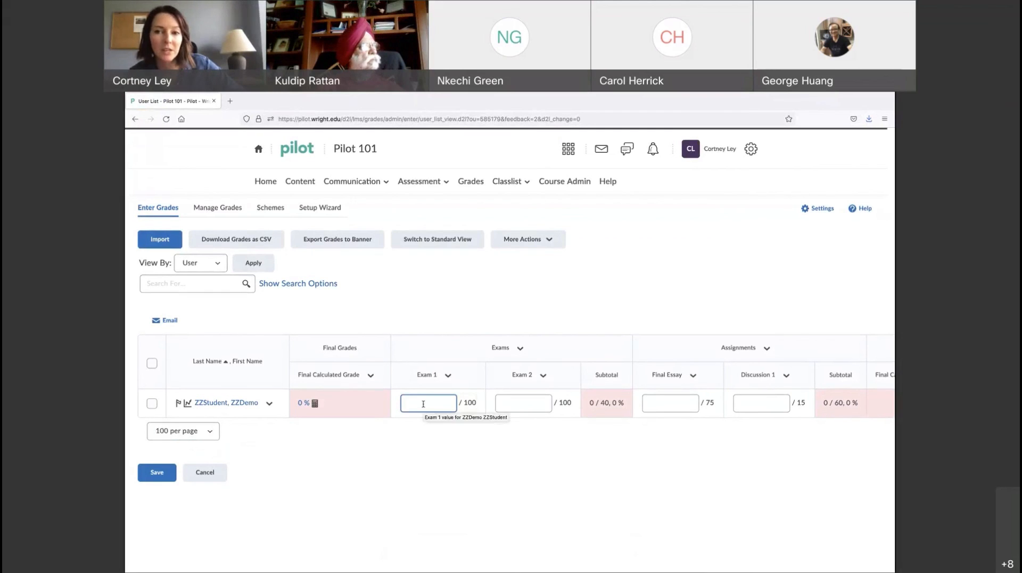
pyautogui.click(435, 453)
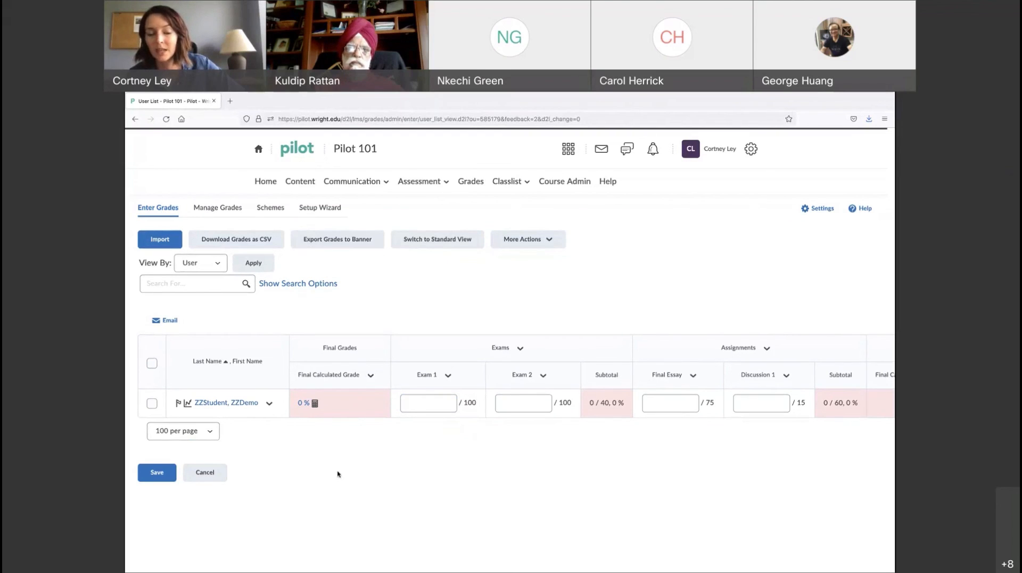
pyautogui.click(211, 435)
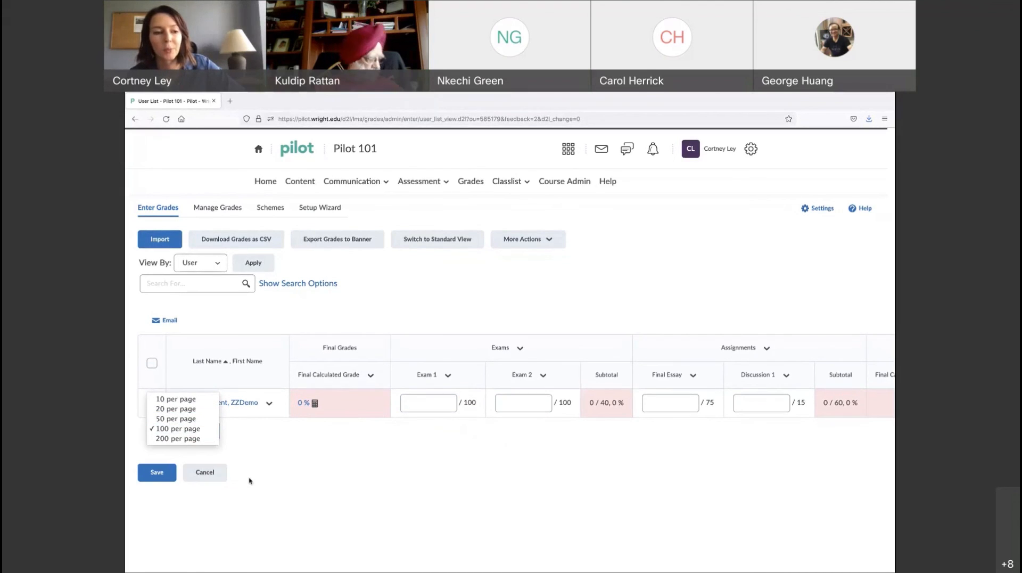
pyautogui.click(299, 468)
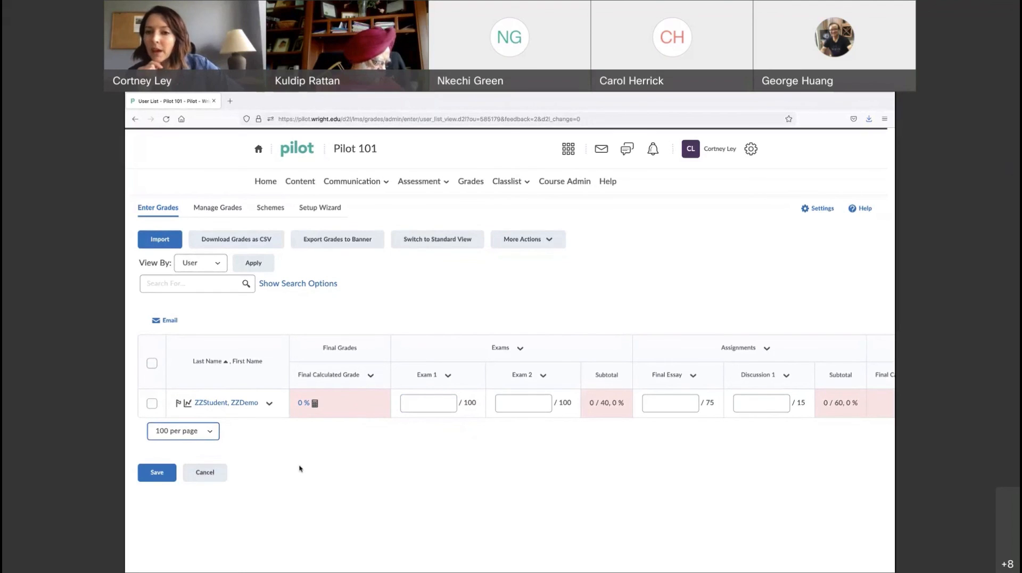